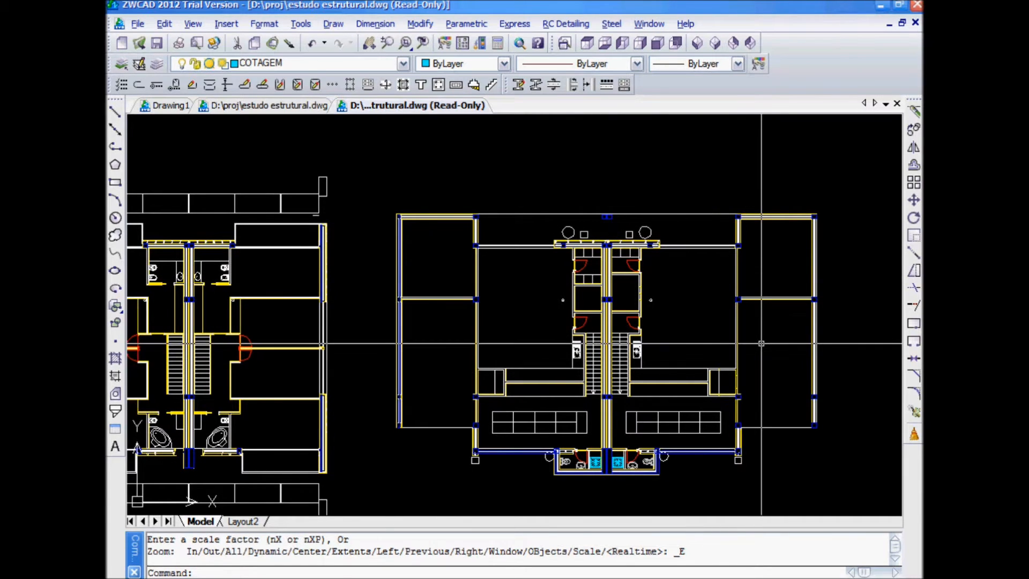
# Examine the column and wall layout of the right-hand floor plan, following its left column line from end to end
pyautogui.moveTo(543, 355); pyautogui.dragTo(625, 322, button='middle')
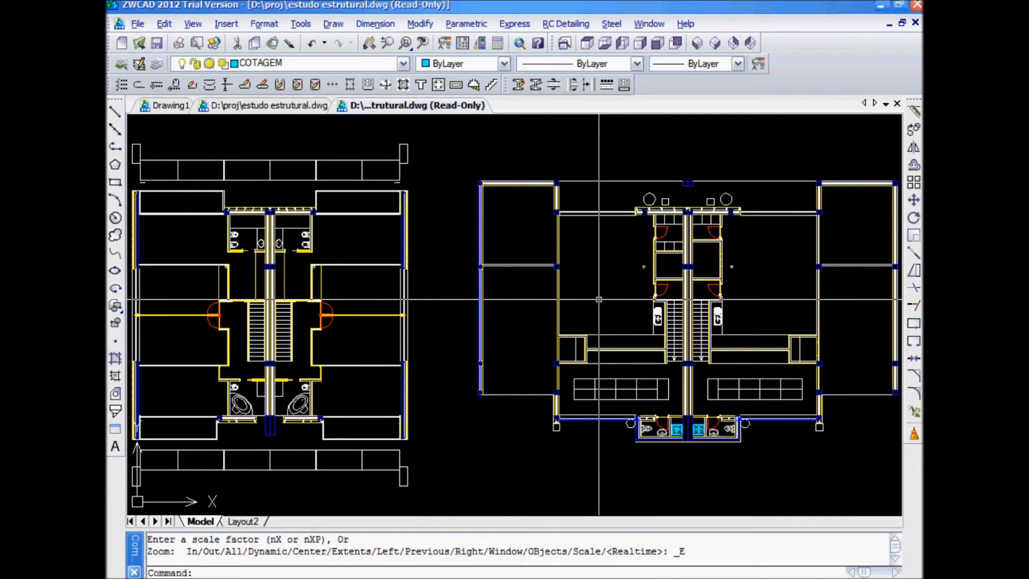
pyautogui.scroll(5, 558, 204)
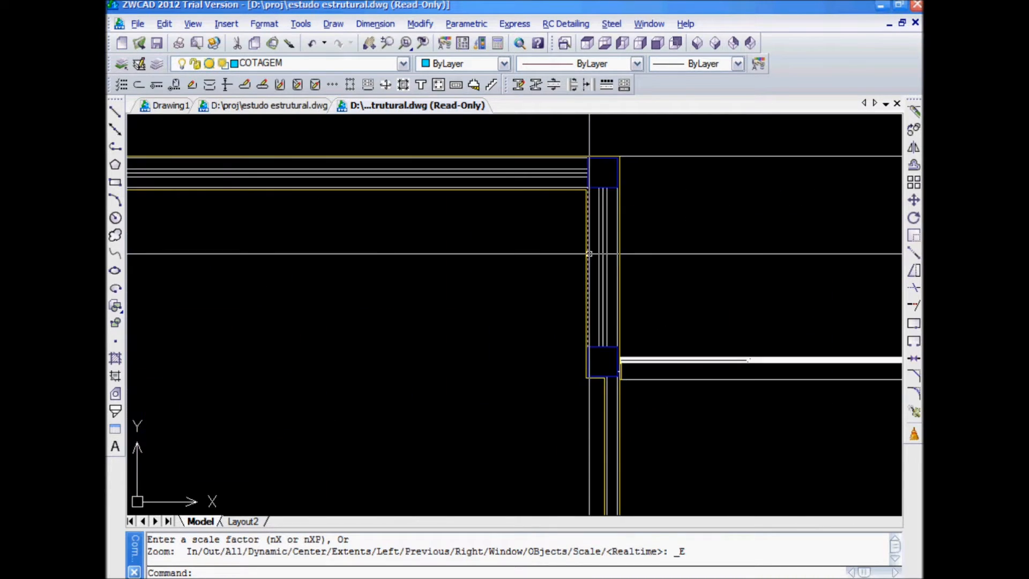
pyautogui.moveTo(631, 359); pyautogui.dragTo(615, 262, button='middle')
pyautogui.scroll(-4, 613, 279)
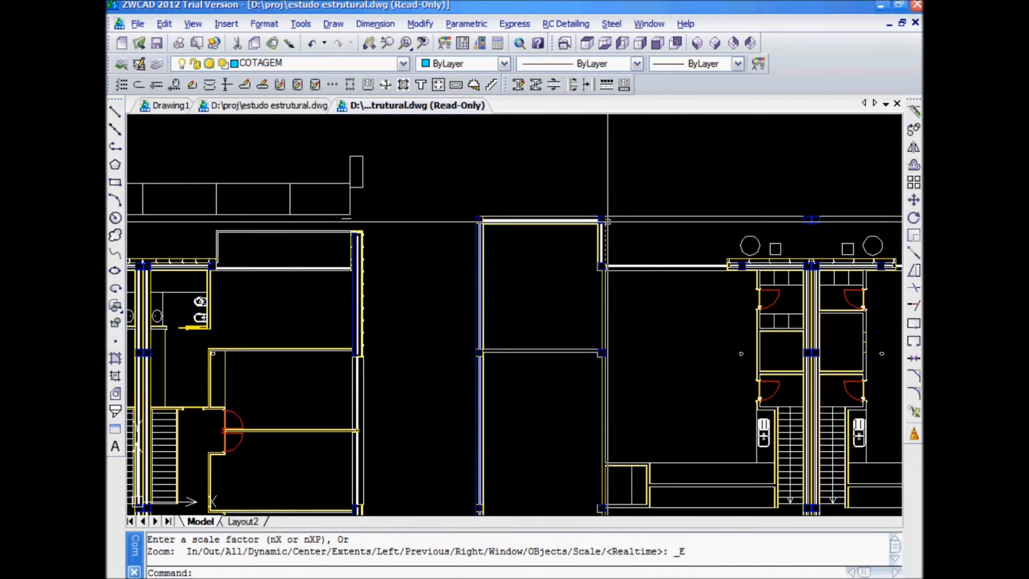
pyautogui.moveTo(612, 320); pyautogui.dragTo(602, 251, button='middle')
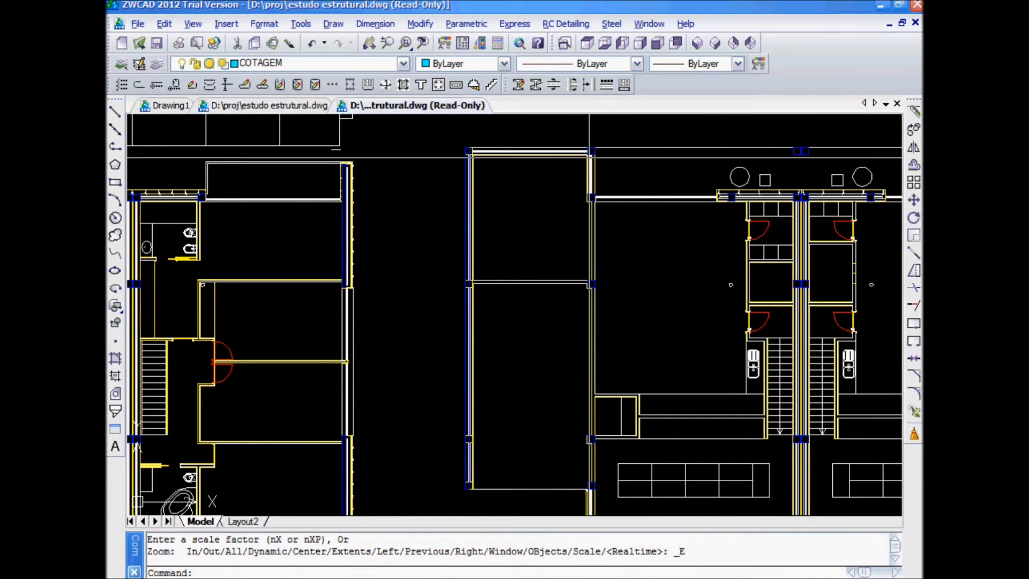
pyautogui.moveTo(594, 488); pyautogui.dragTo(594, 418, button='middle')
pyautogui.scroll(-2, 594, 420)
pyautogui.scroll(2, 594, 455)
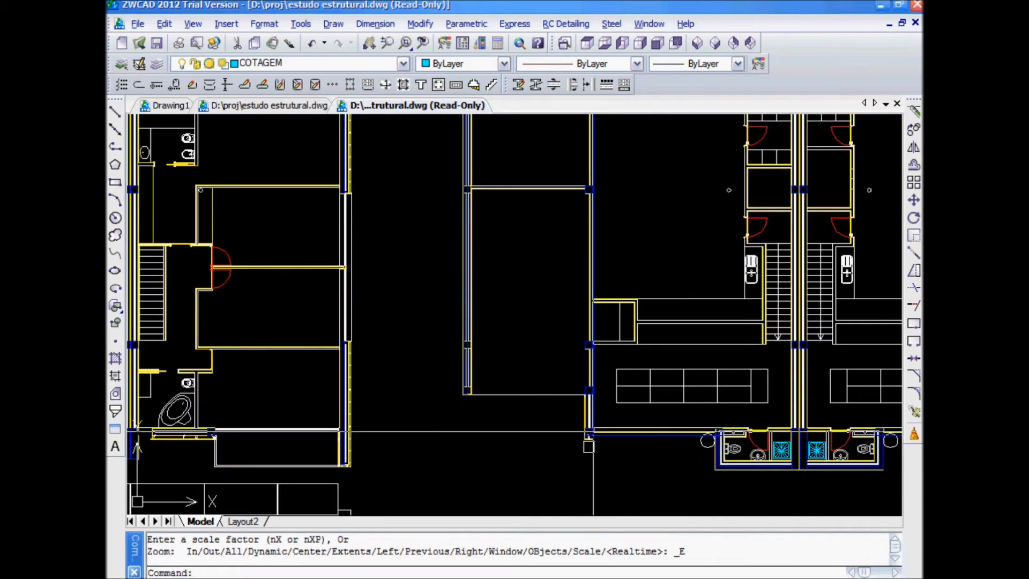
pyautogui.moveTo(572, 309); pyautogui.dragTo(564, 383, button='middle')
pyautogui.scroll(-2, 562, 390)
pyautogui.scroll(2, 571, 228)
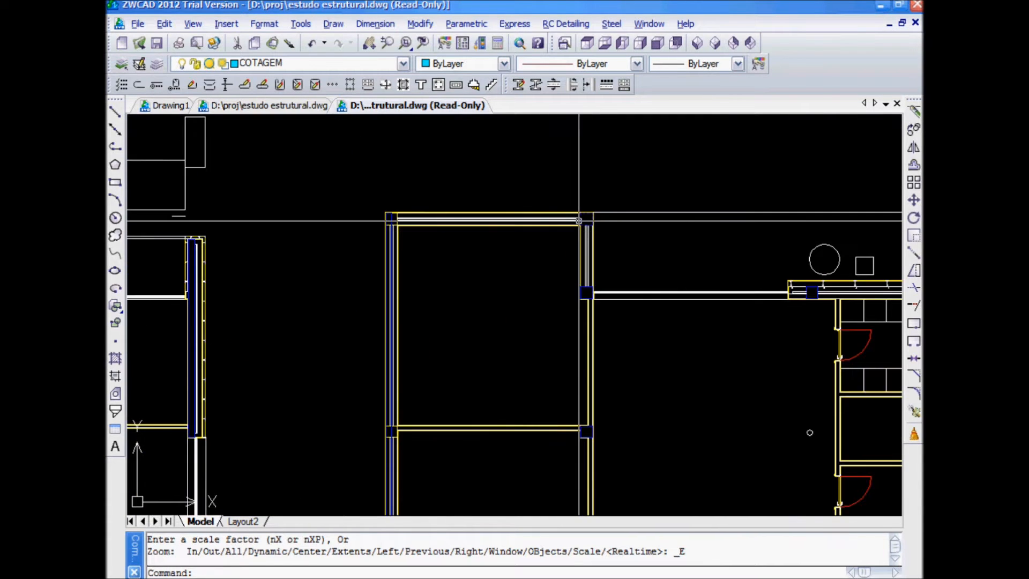
pyautogui.scroll(-1, 603, 436)
pyautogui.moveTo(603, 436)
pyautogui.mouseDown(button='middle')
pyautogui.moveTo(581, 269)
pyautogui.moveTo(487, 269)
pyautogui.mouseUp(button='middle')
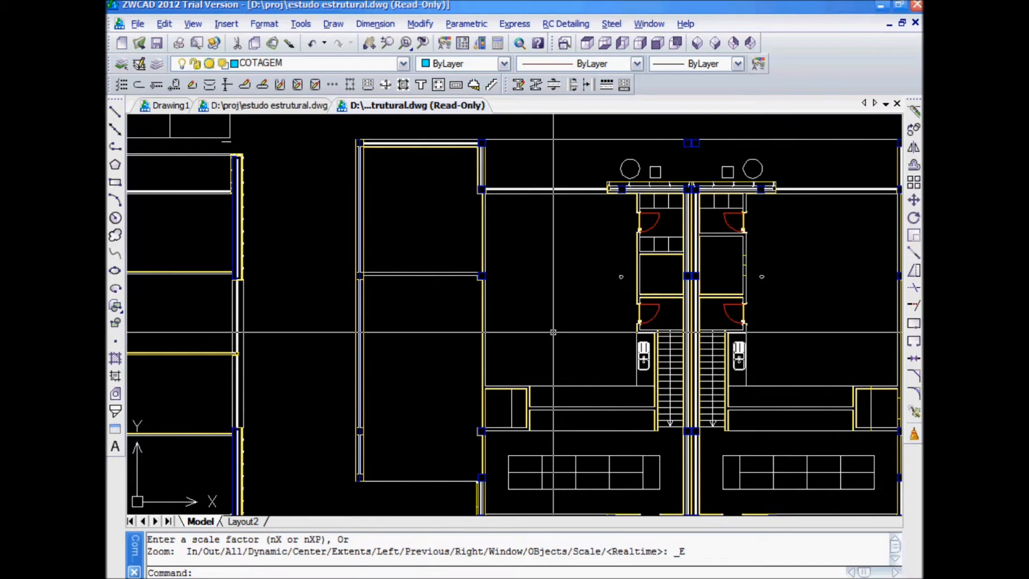
pyautogui.scroll(-1, 517, 329)
pyautogui.moveTo(708, 299); pyautogui.dragTo(621, 295, button='middle')
pyautogui.moveTo(539, 290)
pyautogui.mouseDown(button='middle')
pyautogui.moveTo(584, 303)
pyautogui.moveTo(725, 295)
pyautogui.mouseUp(button='middle')
# Inspect the column at the upper wall corner of the right-hand floor plan to identify its layer
pyautogui.scroll(4, 588, 212)
pyautogui.scroll(3, 602, 239)
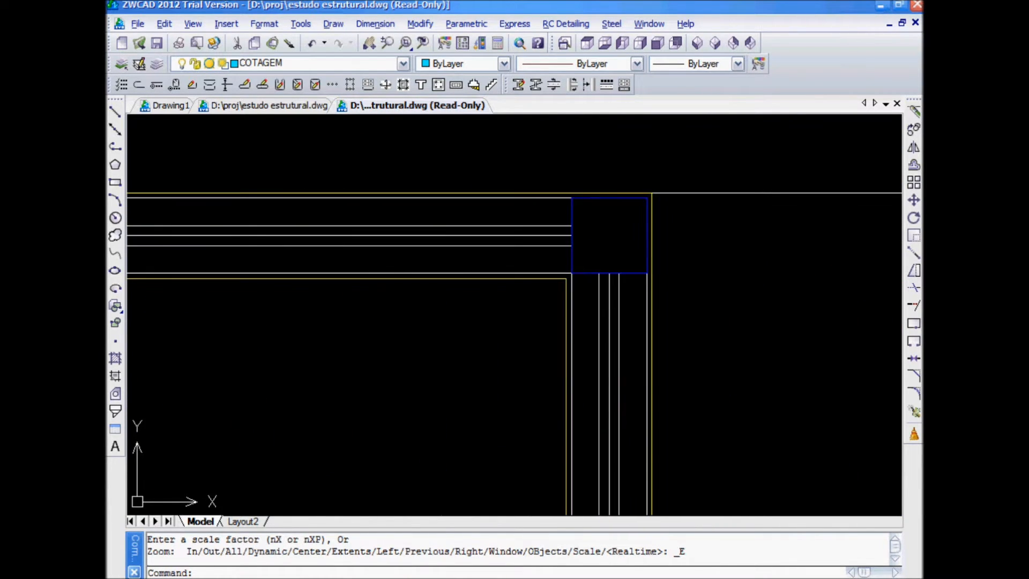
pyautogui.click(566, 262)
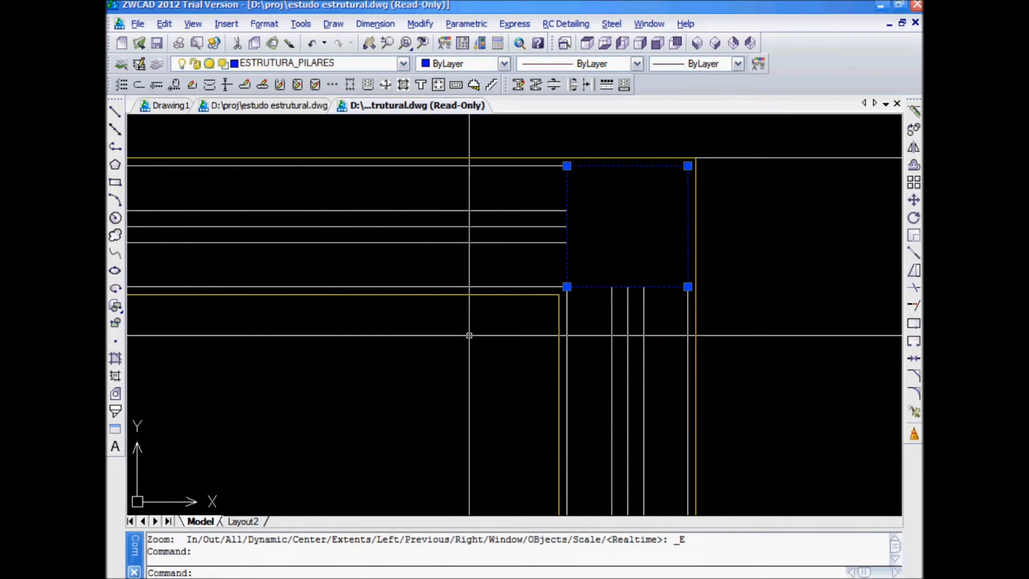
pyautogui.press('Escape')
pyautogui.scroll(-5, 646, 246)
pyautogui.scroll(-4, 646, 245)
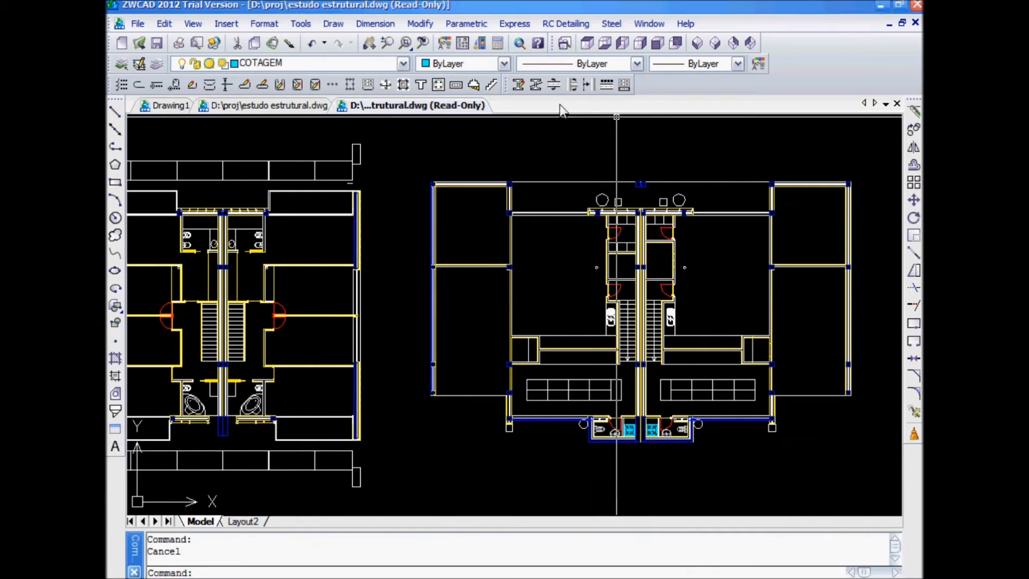
# Display the ET: Layers toolbar
pyautogui.rightClick(584, 47)
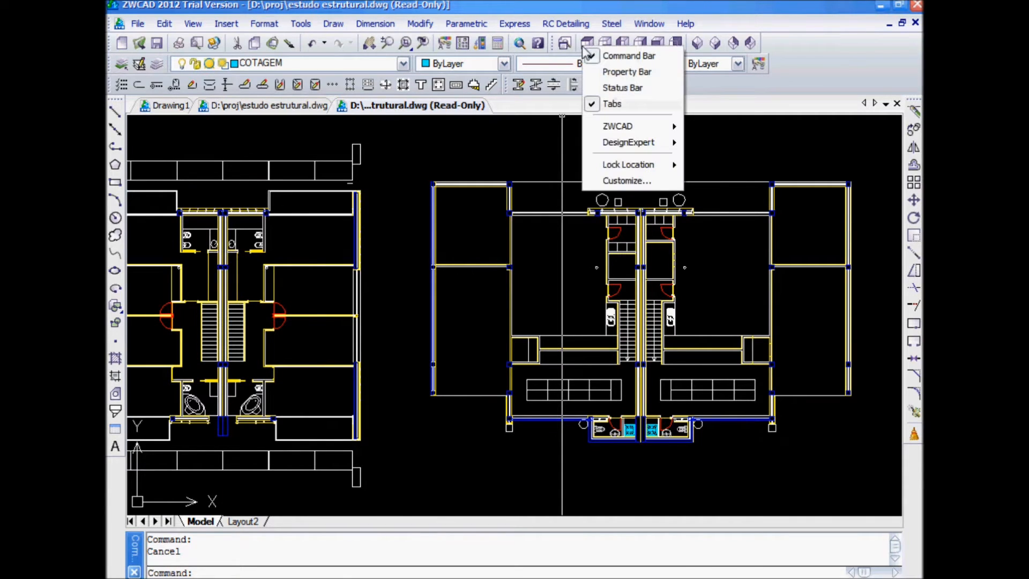
pyautogui.moveTo(640, 129)
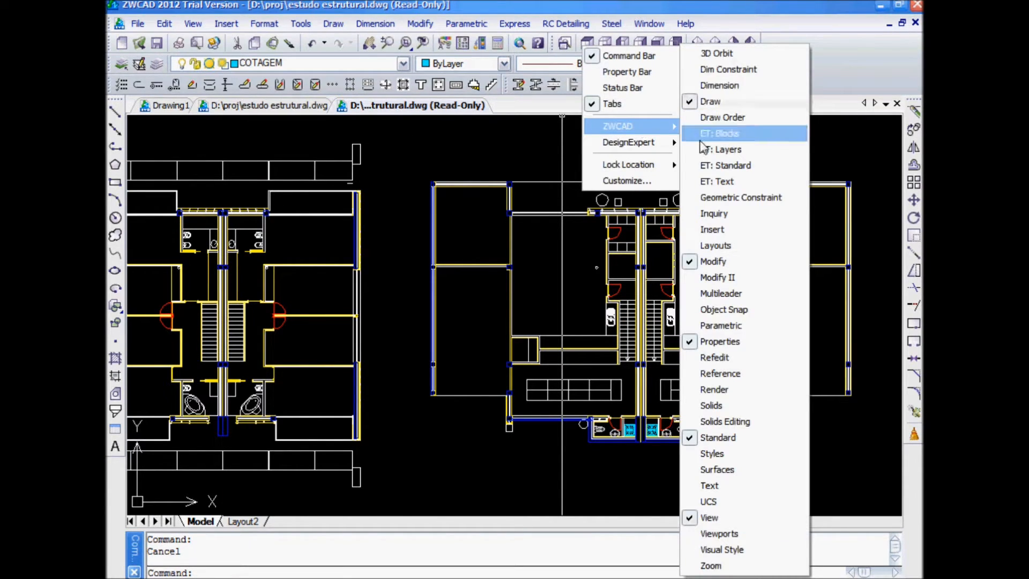
pyautogui.click(730, 153)
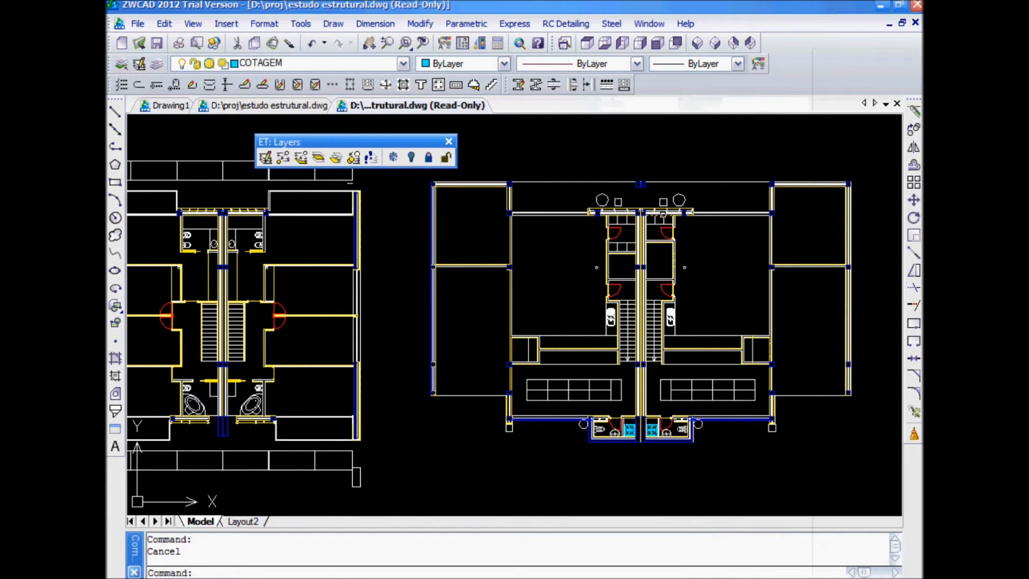
# Isolate the ESTRUTURA_PILARES layer by picking the column at the upper wall corner of the right-hand plan
pyautogui.click(319, 157)
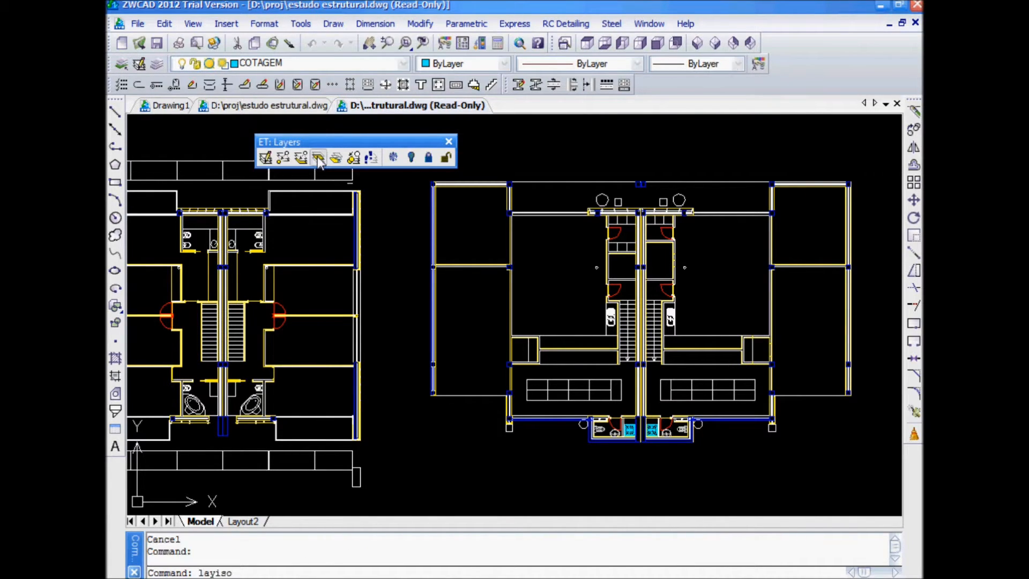
pyautogui.scroll(8, 501, 185)
pyautogui.moveTo(460, 187); pyautogui.dragTo(543, 221, button='middle')
pyautogui.click(547, 216)
pyautogui.scroll(-2, 556, 210)
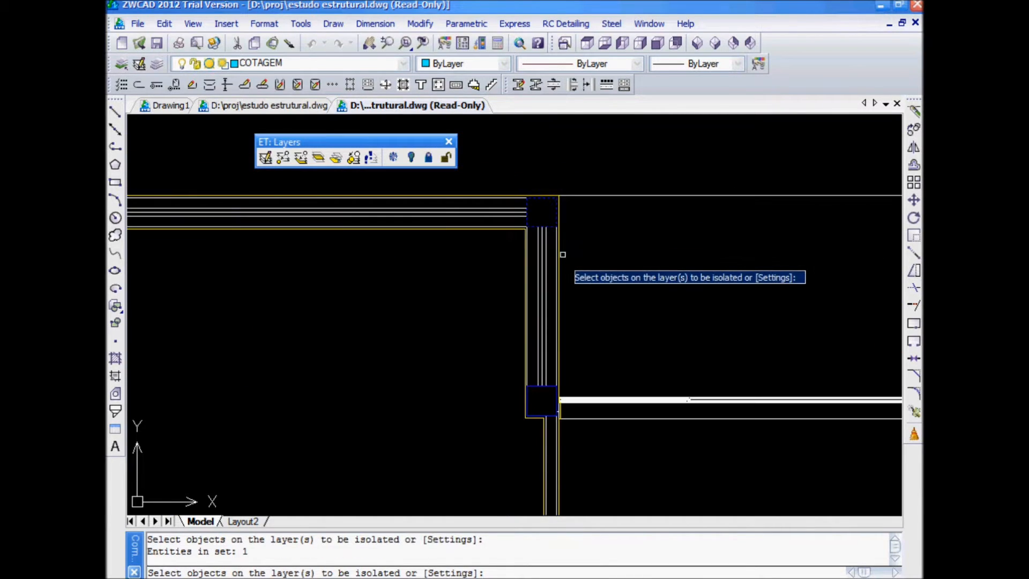
pyautogui.rightClick(525, 250)
pyautogui.click(542, 262)
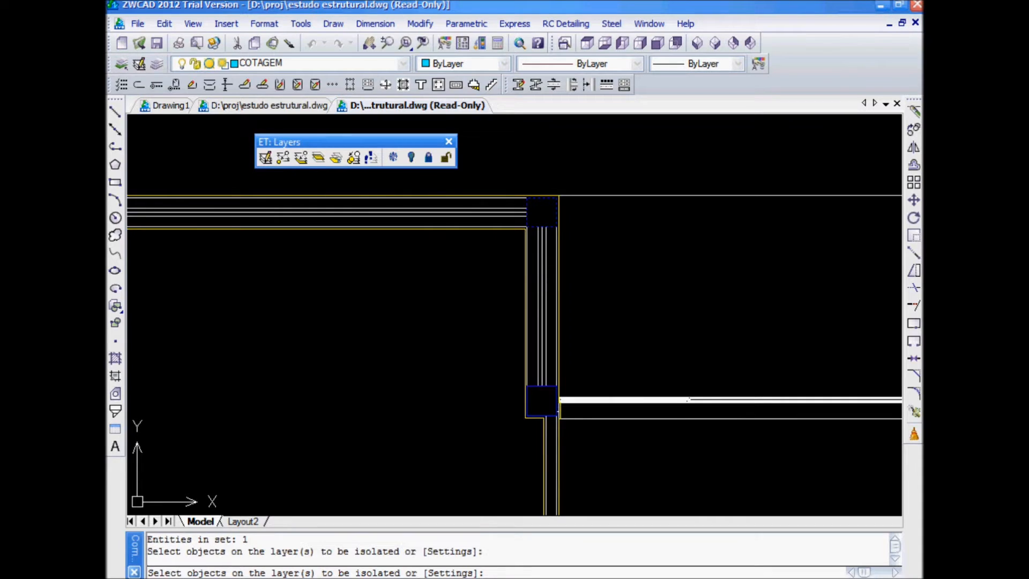
pyautogui.scroll(-6, 575, 284)
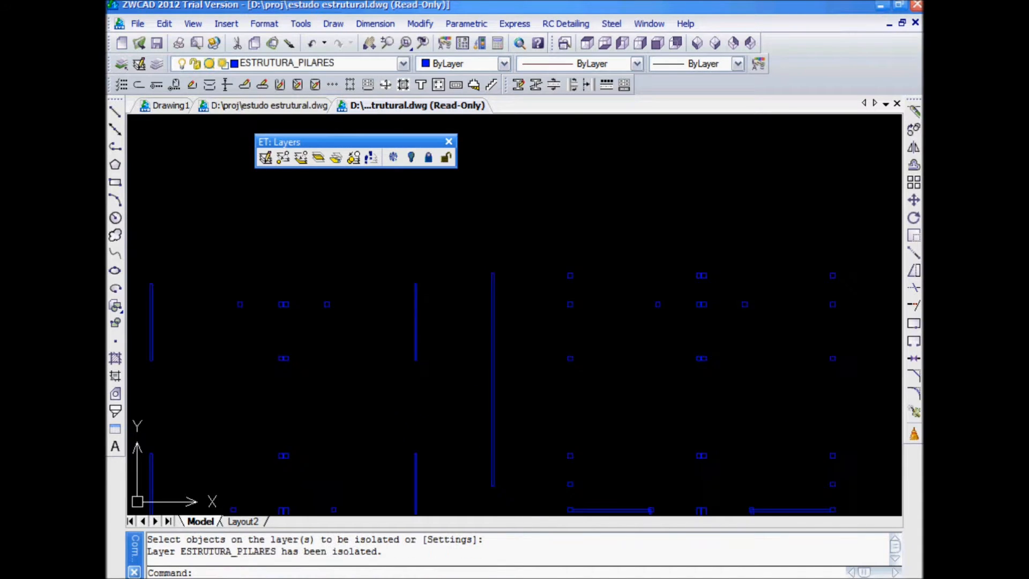
pyautogui.scroll(2, 583, 353)
pyautogui.moveTo(592, 340); pyautogui.dragTo(574, 348, button='middle')
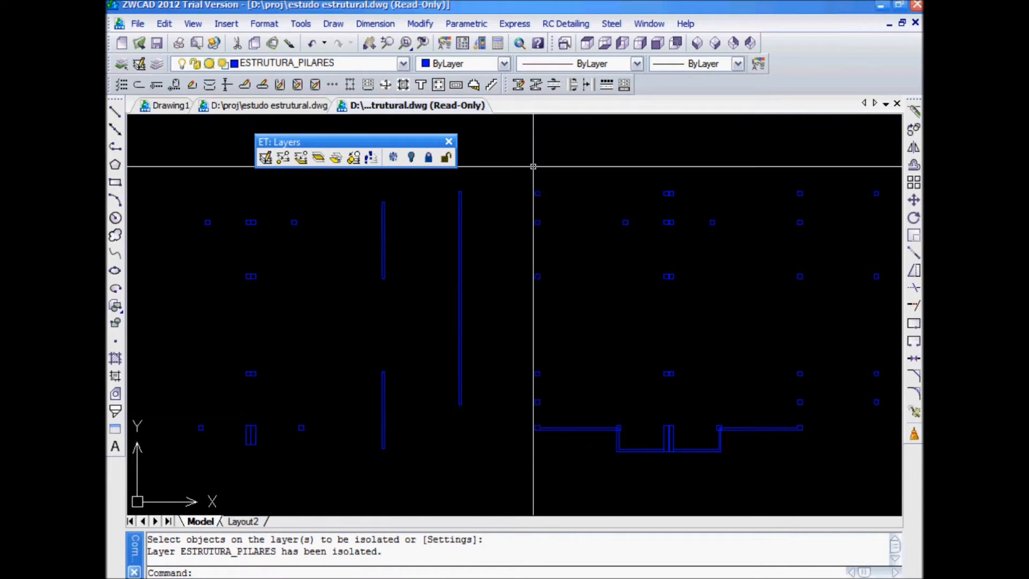
# Add a vertical linear dimension between the two lowest columns of the right-hand plan's left column line, placed outside the columns
pyautogui.moveTo(542, 345); pyautogui.dragTo(494, 329, button='middle')
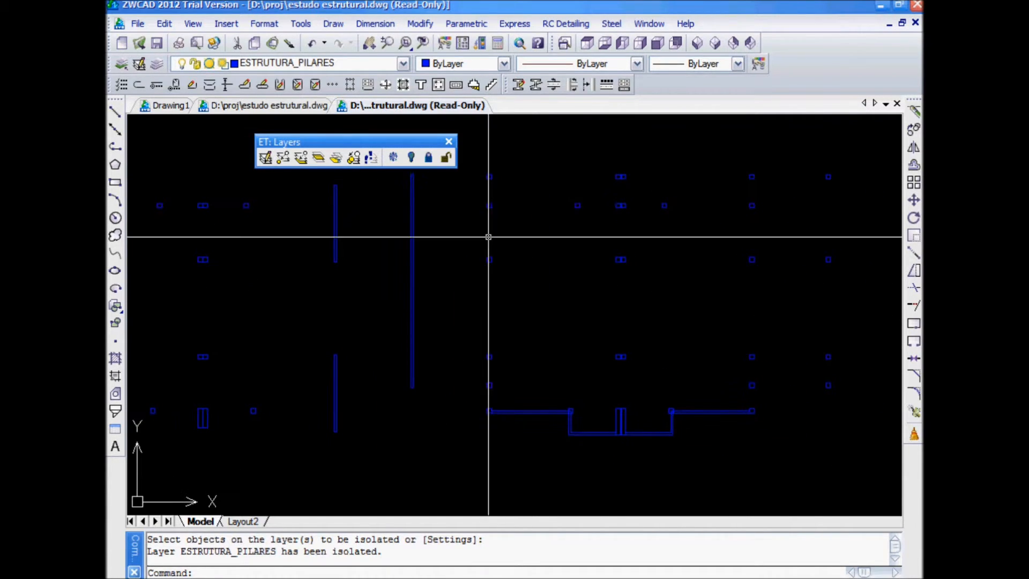
pyautogui.click(376, 24)
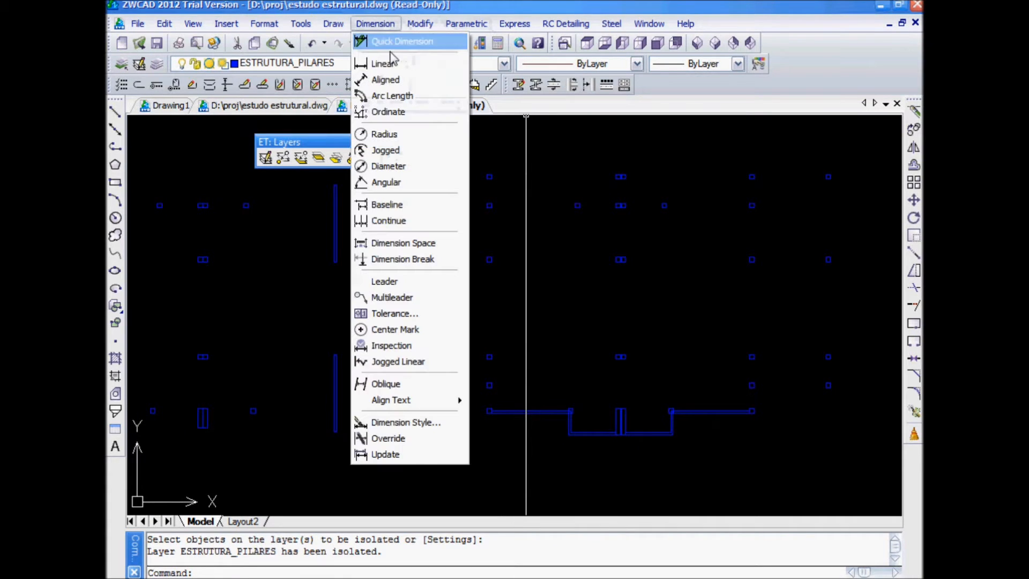
pyautogui.click(402, 65)
pyautogui.scroll(6, 485, 404)
pyautogui.click(496, 445)
pyautogui.click(496, 278)
pyautogui.click(449, 309)
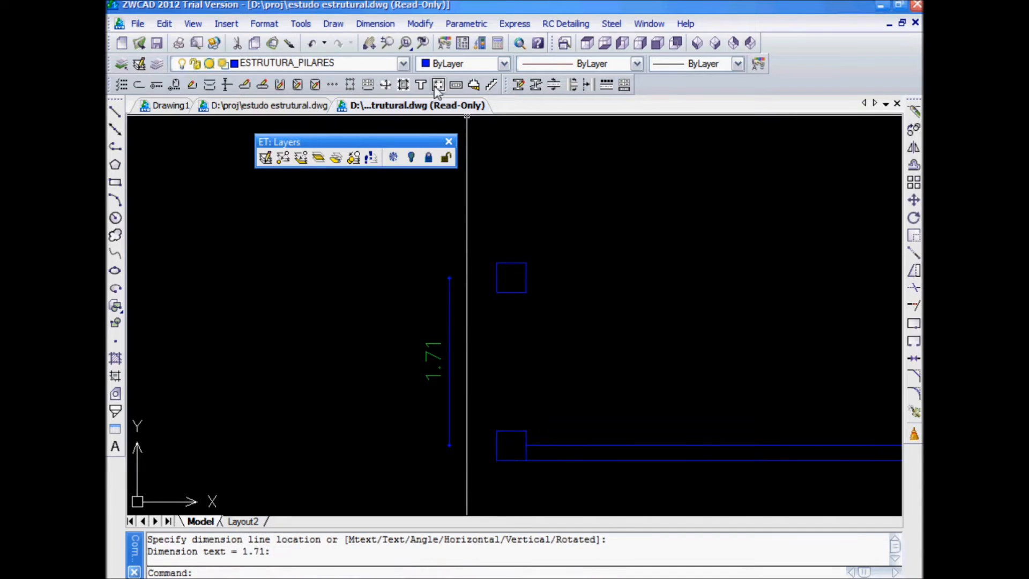
# Continue the vertical dimension chain upward to the next two columns of the same line
pyautogui.click(375, 23)
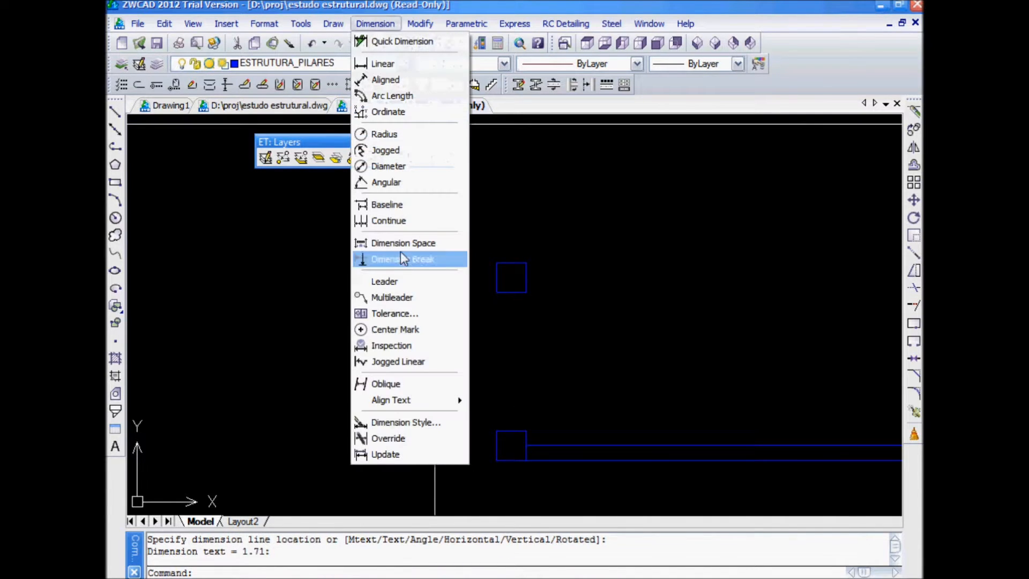
pyautogui.click(386, 225)
pyautogui.moveTo(507, 187); pyautogui.dragTo(542, 386, button='middle')
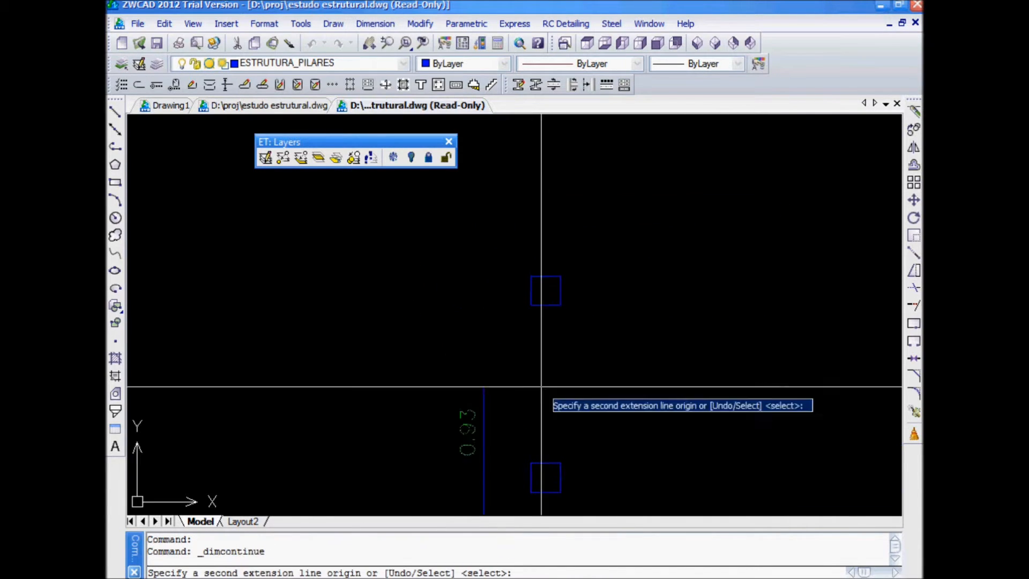
pyautogui.click(527, 291)
pyautogui.scroll(-3, 543, 395)
pyautogui.scroll(3, 548, 293)
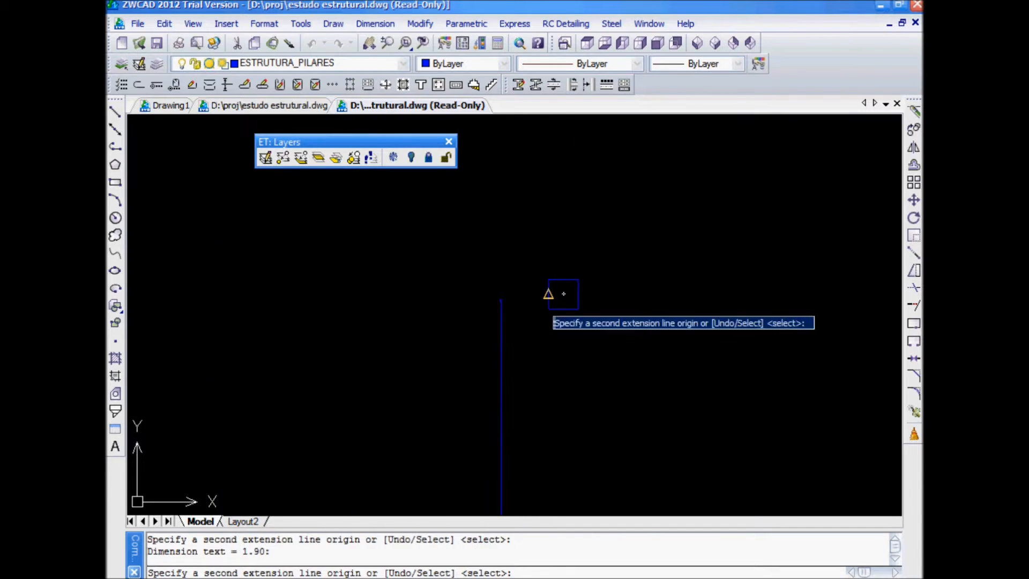
pyautogui.click(548, 293)
# Extend the dimension chain to the two uppermost columns of the line and end the Continue command
pyautogui.moveTo(545, 159); pyautogui.dragTo(556, 506, button='middle')
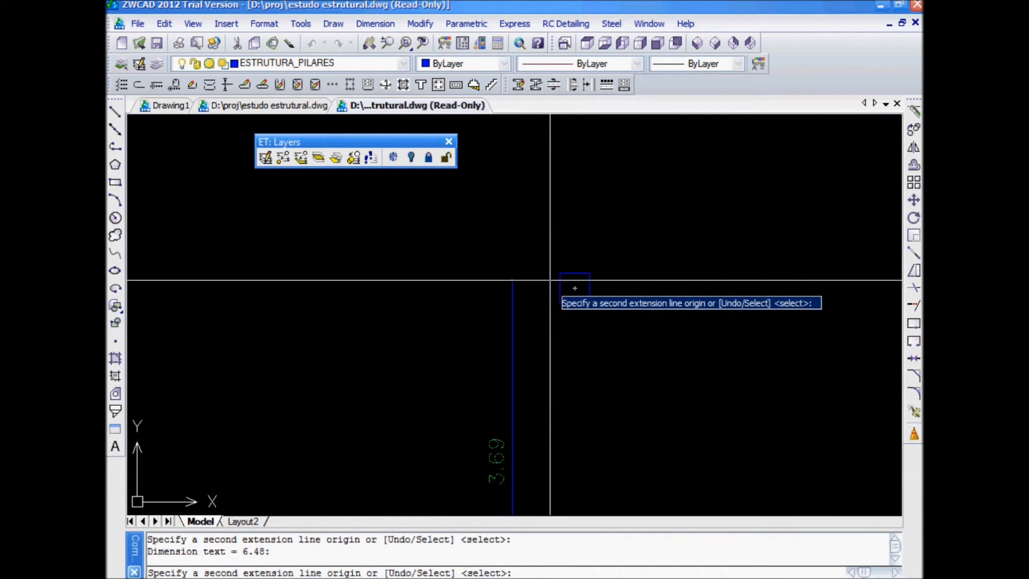
pyautogui.click(559, 288)
pyautogui.moveTo(564, 192); pyautogui.dragTo(574, 340, button='middle')
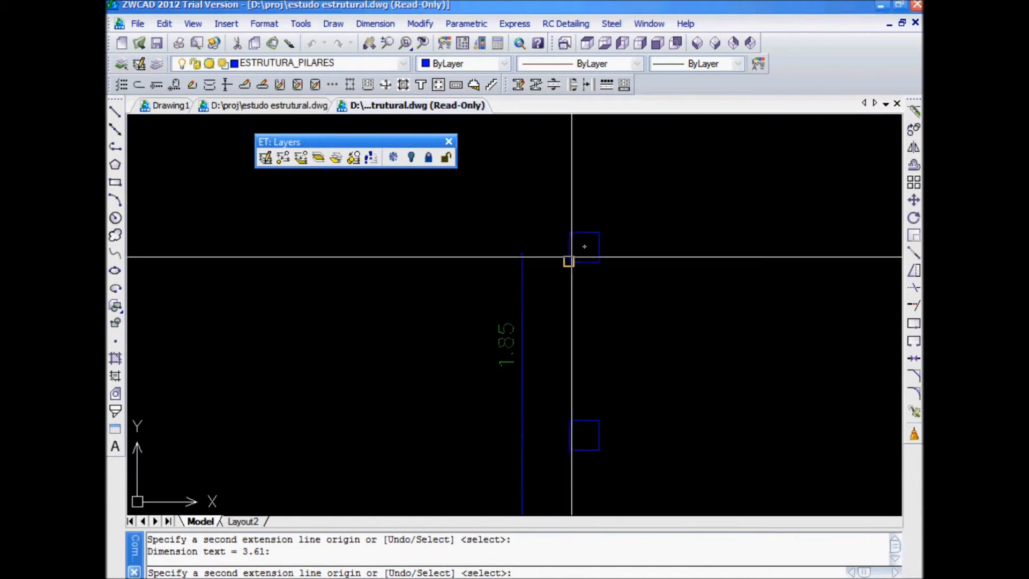
pyautogui.click(572, 238)
pyautogui.rightClick(584, 189)
pyautogui.click(622, 196)
pyautogui.scroll(-4, 612, 256)
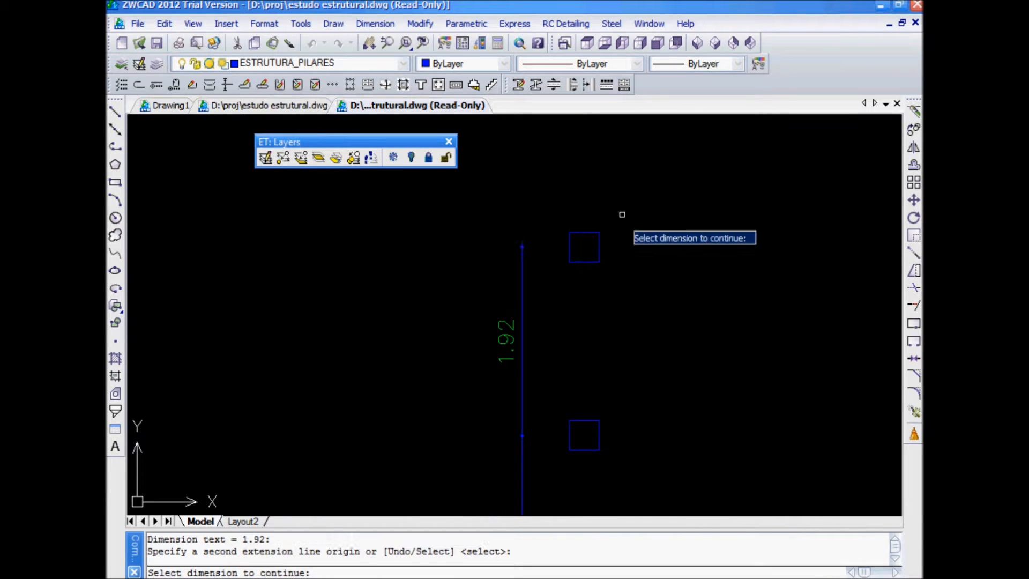
pyautogui.rightClick(626, 360)
pyautogui.click(649, 370)
# Review the span dimensions along the whole dimensioned column line
pyautogui.scroll(5, 498, 369)
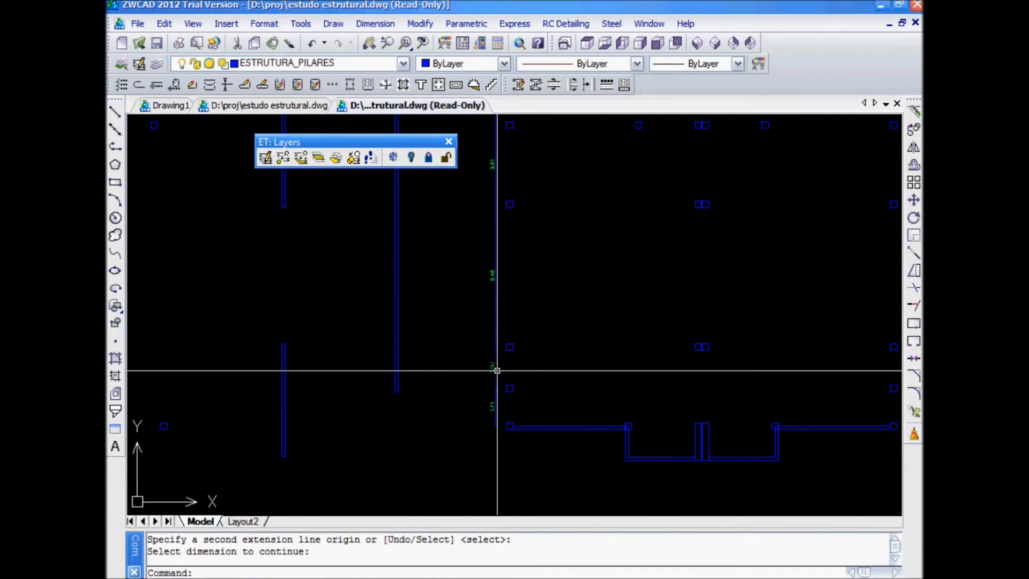
pyautogui.moveTo(519, 412); pyautogui.dragTo(512, 375, button='middle')
pyautogui.moveTo(506, 268); pyautogui.dragTo(522, 415, button='middle')
pyautogui.moveTo(508, 201); pyautogui.dragTo(517, 462, button='middle')
pyautogui.moveTo(526, 222); pyautogui.dragTo(535, 422, button='middle')
pyautogui.scroll(-2, 529, 278)
pyautogui.scroll(2, 547, 487)
pyautogui.moveTo(547, 487); pyautogui.dragTo(529, 326, button='middle')
pyautogui.moveTo(513, 387); pyautogui.dragTo(532, 267, button='middle')
pyautogui.scroll(-2, 525, 335)
pyautogui.moveTo(523, 336); pyautogui.dragTo(525, 188, button='middle')
pyautogui.scroll(2, 511, 144)
pyautogui.moveTo(511, 124); pyautogui.dragTo(565, 278, button='middle')
pyautogui.scroll(1, 565, 278)
pyautogui.scroll(-3, 604, 305)
pyautogui.moveTo(659, 326)
pyautogui.mouseDown(button='middle')
pyautogui.moveTo(522, 394)
pyautogui.moveTo(471, 363)
pyautogui.moveTo(484, 402)
pyautogui.moveTo(533, 391)
pyautogui.mouseUp(button='middle')
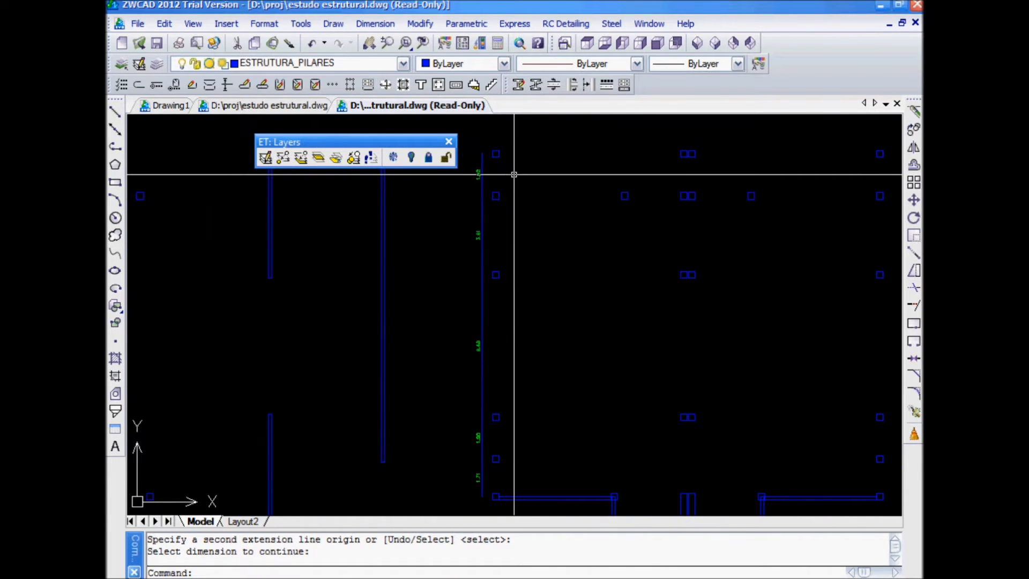
# Open Beam Expert and set section 1 to a width b of 30 cm and a height h of 65 cm
pyautogui.click(420, 88)
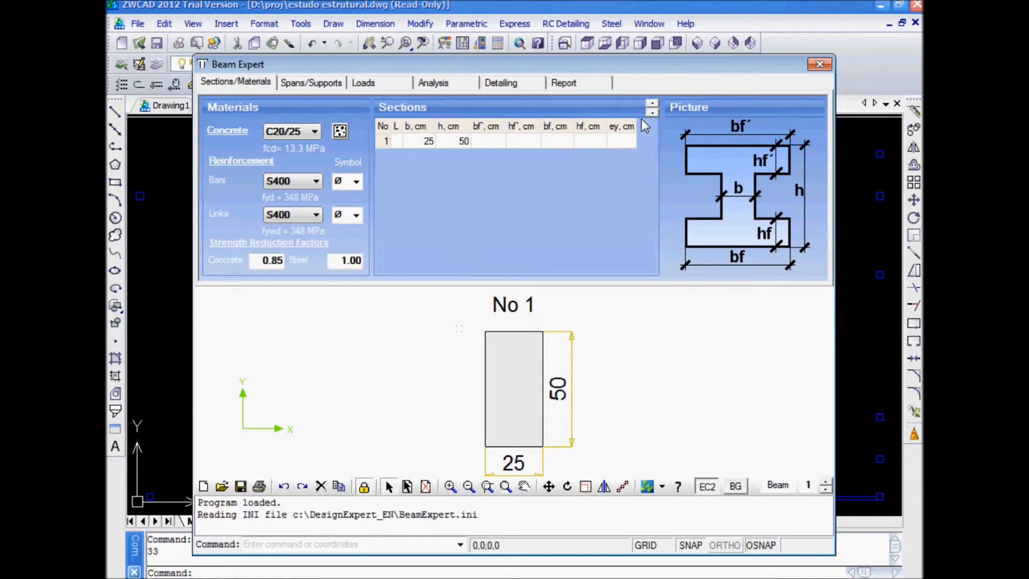
pyautogui.click(821, 69)
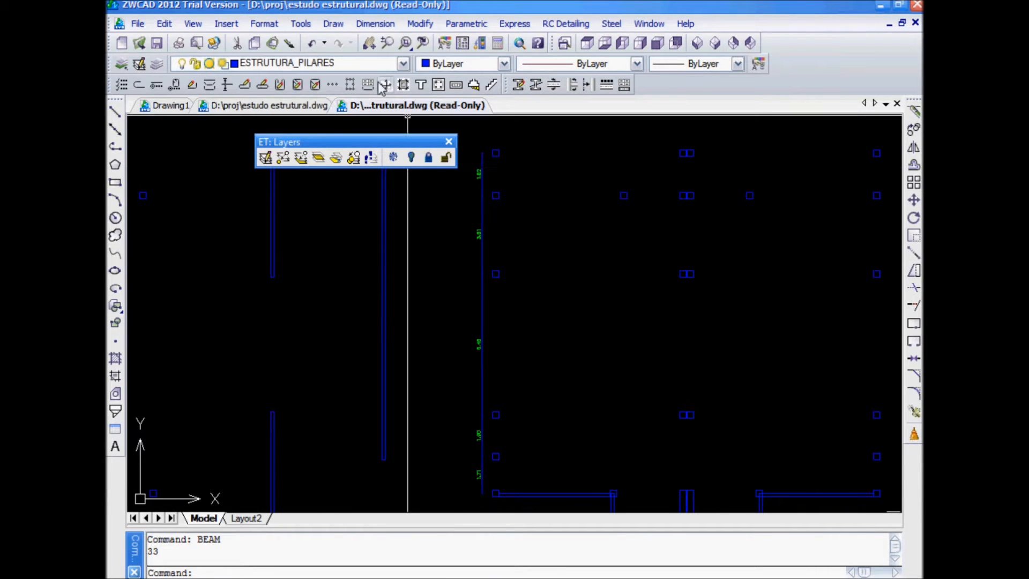
pyautogui.click(422, 90)
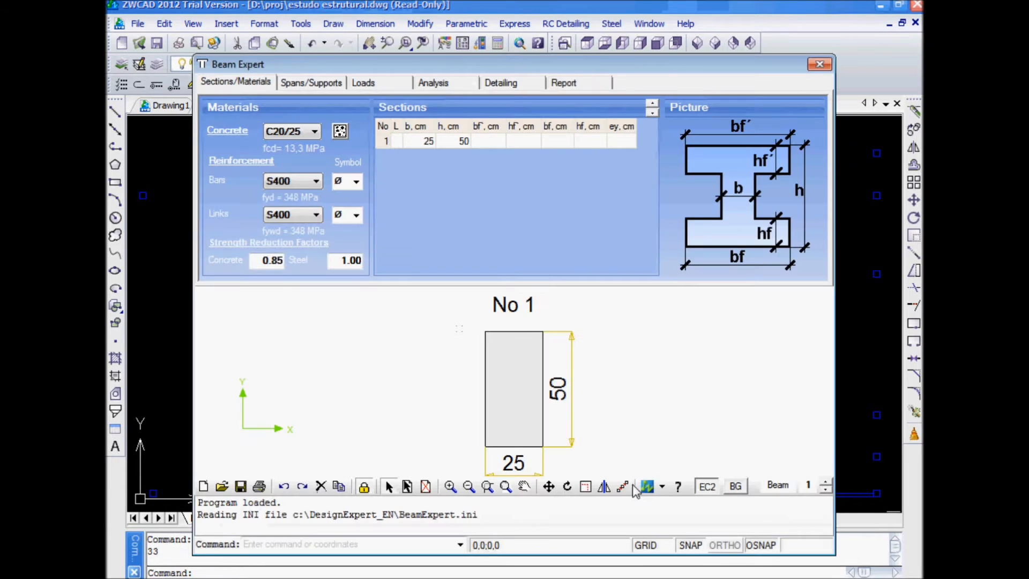
pyautogui.moveTo(594, 65)
pyautogui.mouseDown()
pyautogui.moveTo(630, 405)
pyautogui.moveTo(586, 58)
pyautogui.mouseUp()
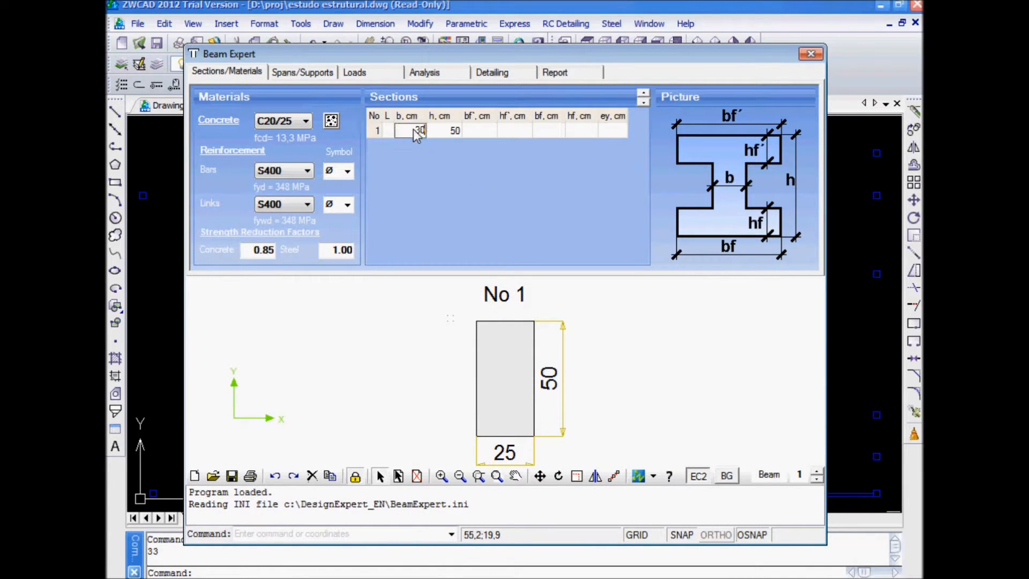
pyautogui.press('Tab')
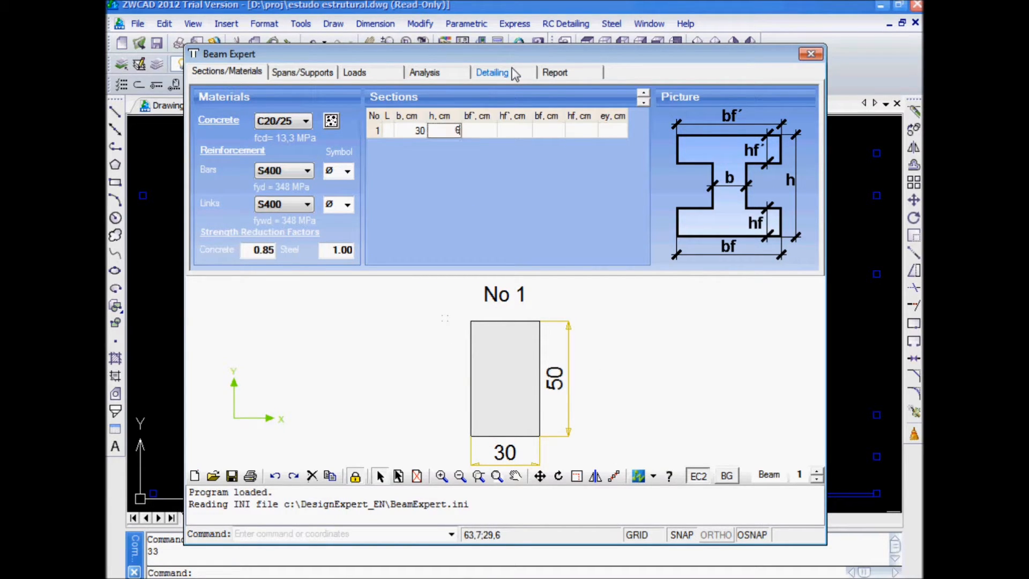
pyautogui.write('65')
pyautogui.click(478, 128)
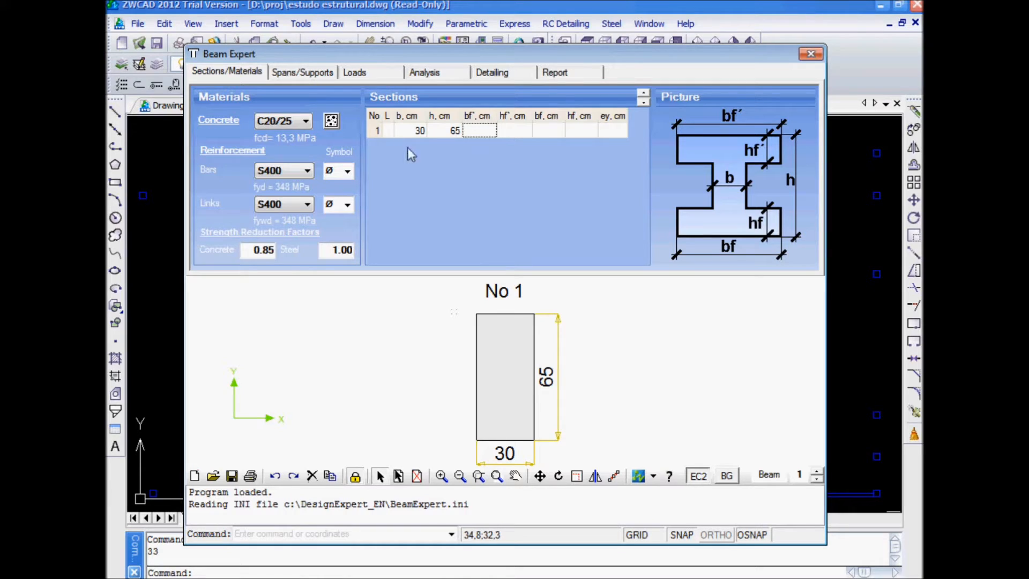
# Add a second section 30 cm wide and set its height h to 35 cm
pyautogui.click(643, 97)
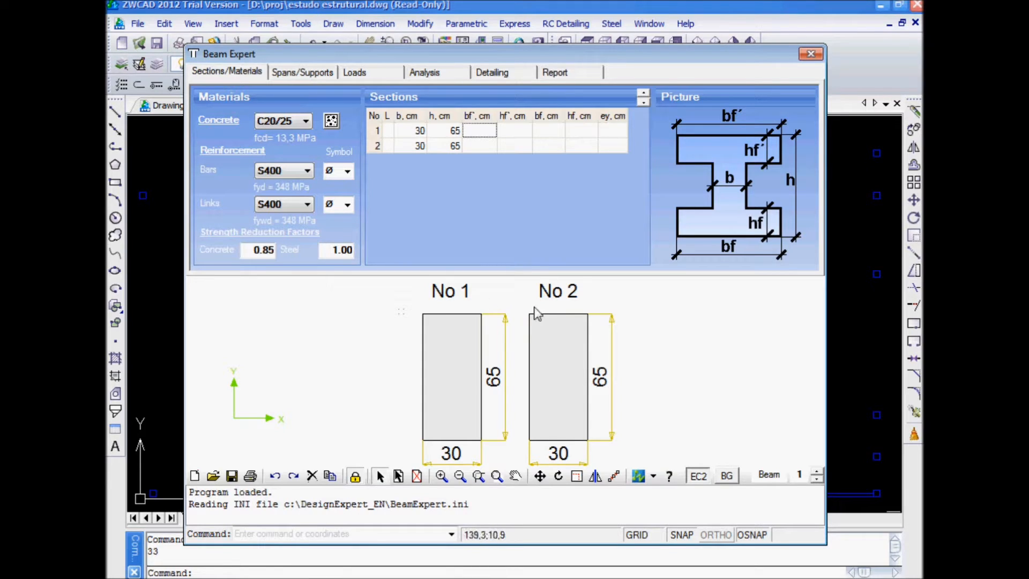
pyautogui.click(451, 150)
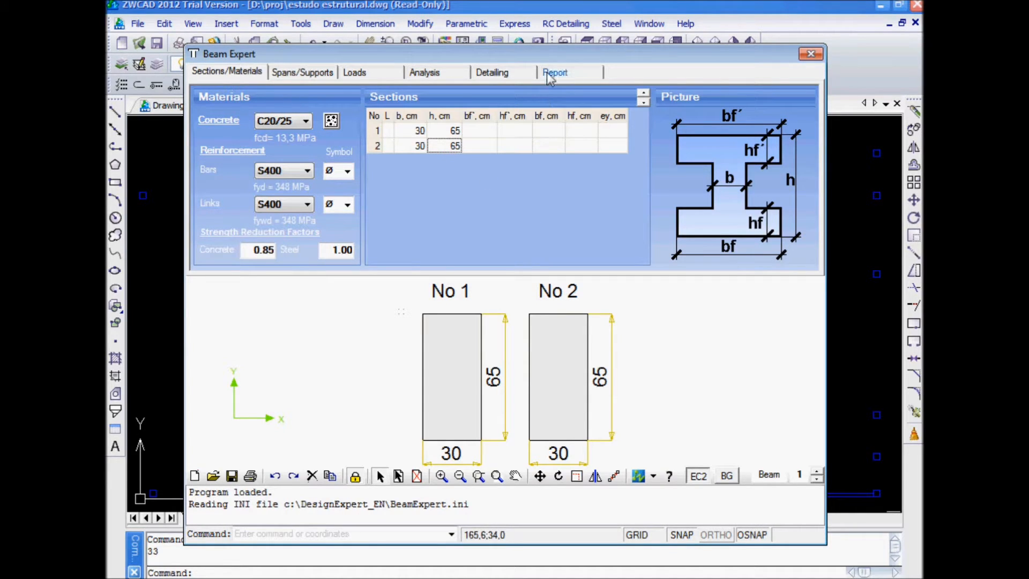
pyautogui.write('30')
pyautogui.click(451, 133)
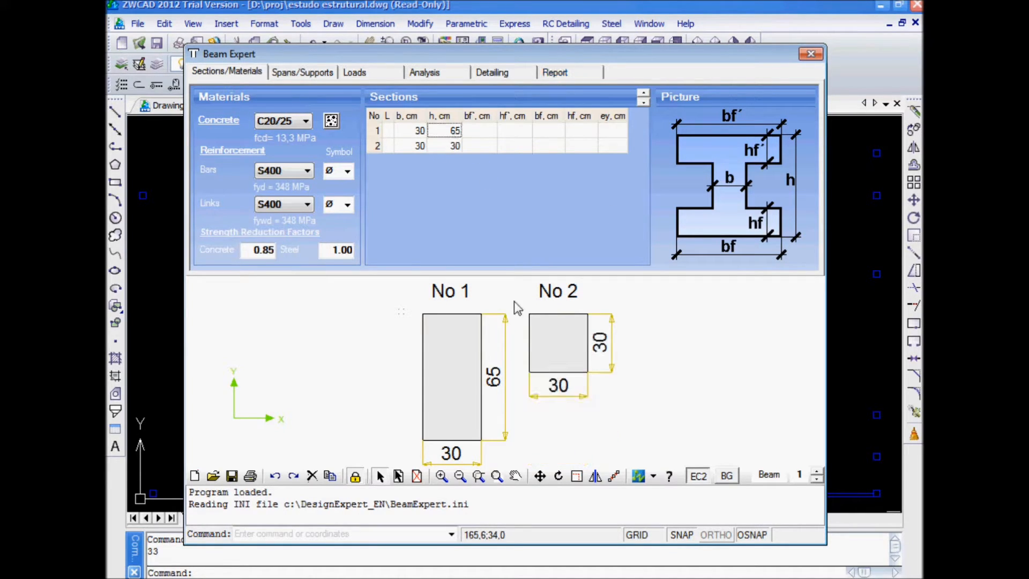
pyautogui.click(452, 147)
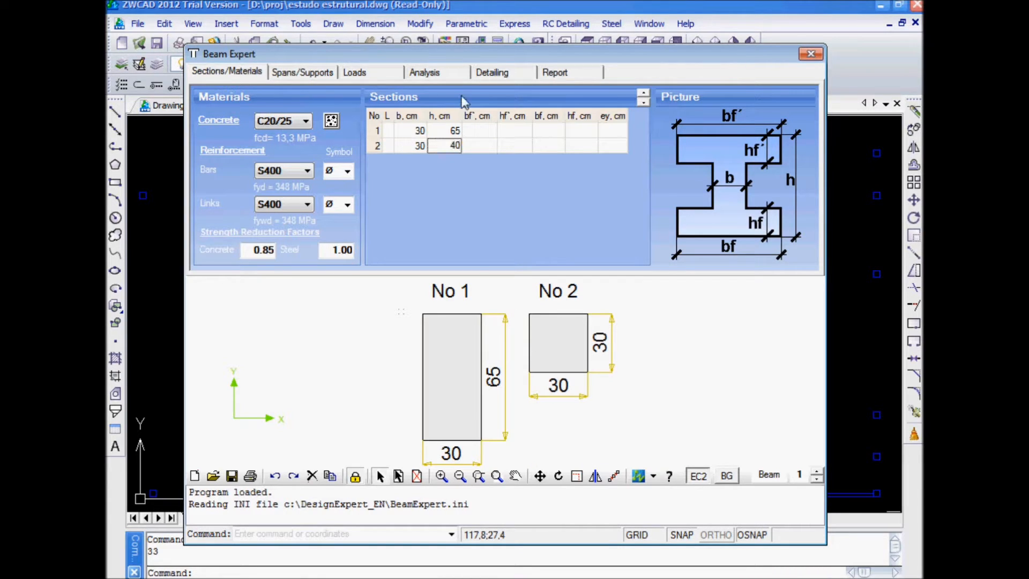
pyautogui.press('Tab')
pyautogui.click(452, 146)
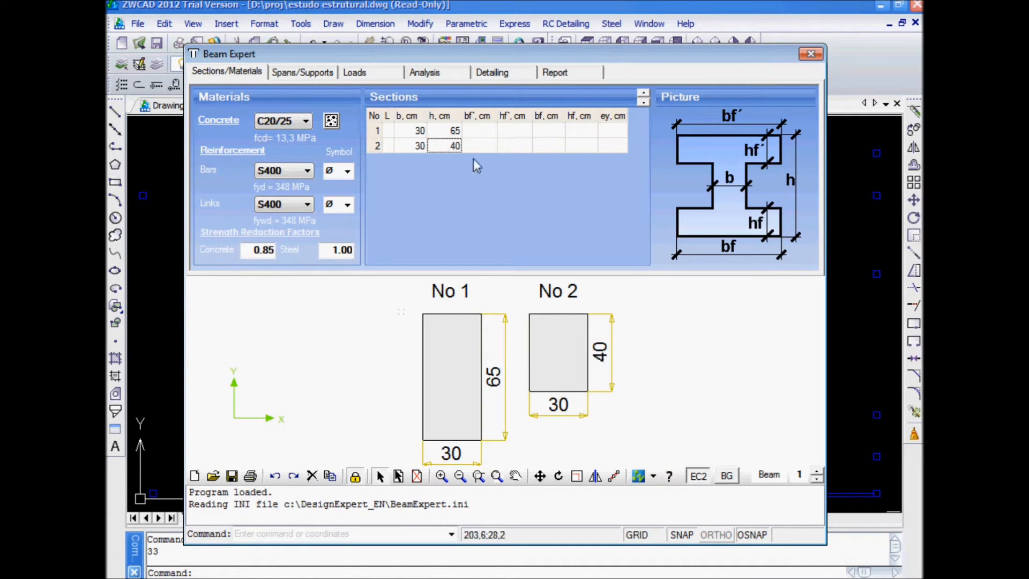
pyautogui.press('Tab')
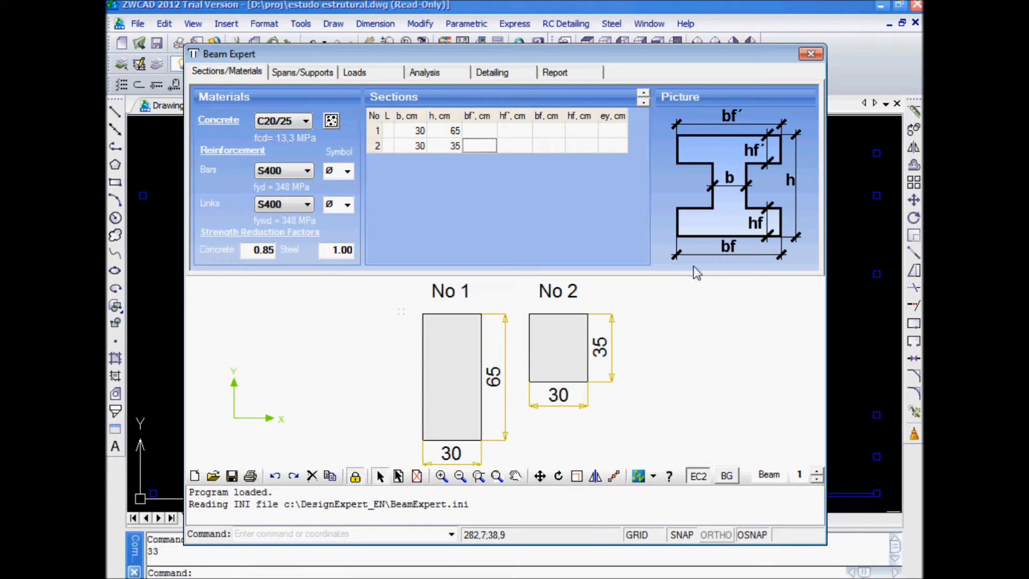
# Examine the available concrete grades and the concrete and steel property tables of the material library, and exit it without saving
pyautogui.click(275, 129)
pyautogui.click(279, 156)
pyautogui.click(331, 120)
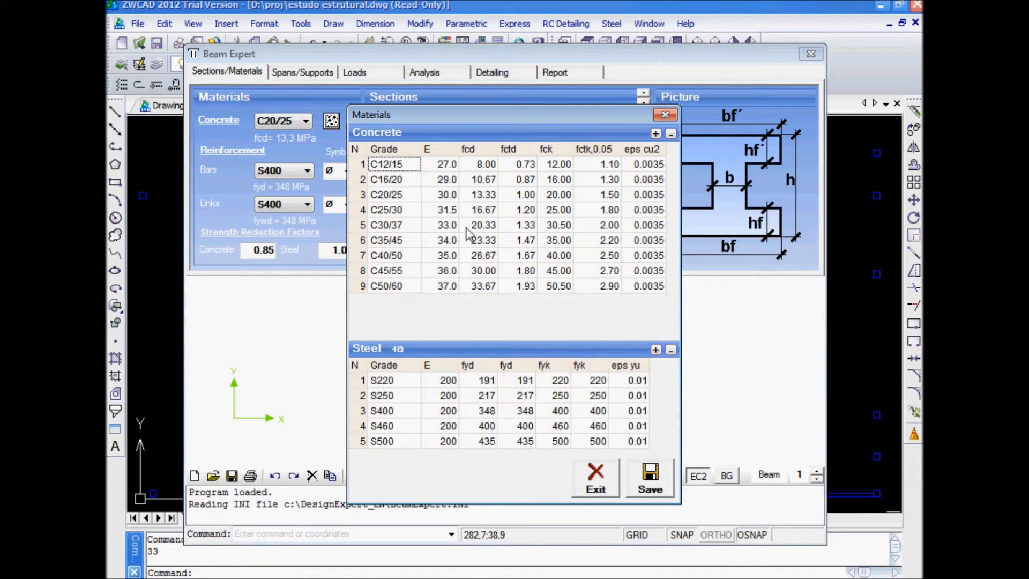
pyautogui.click(365, 286)
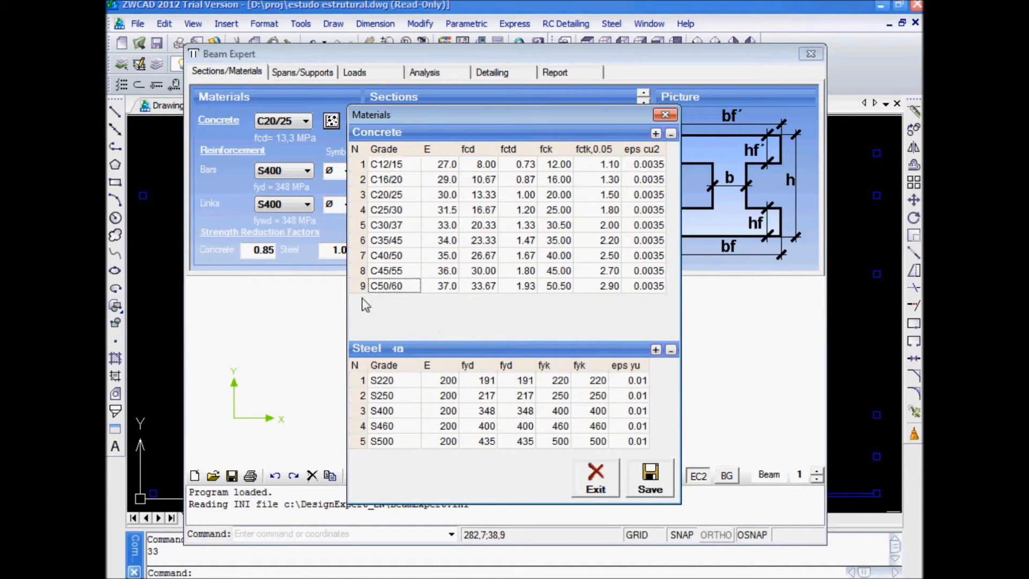
pyautogui.click(656, 134)
pyautogui.click(670, 134)
pyautogui.click(593, 479)
# Check the steel grades and diameter symbols offered for the reinforcement bars
pyautogui.click(290, 171)
pyautogui.click(288, 167)
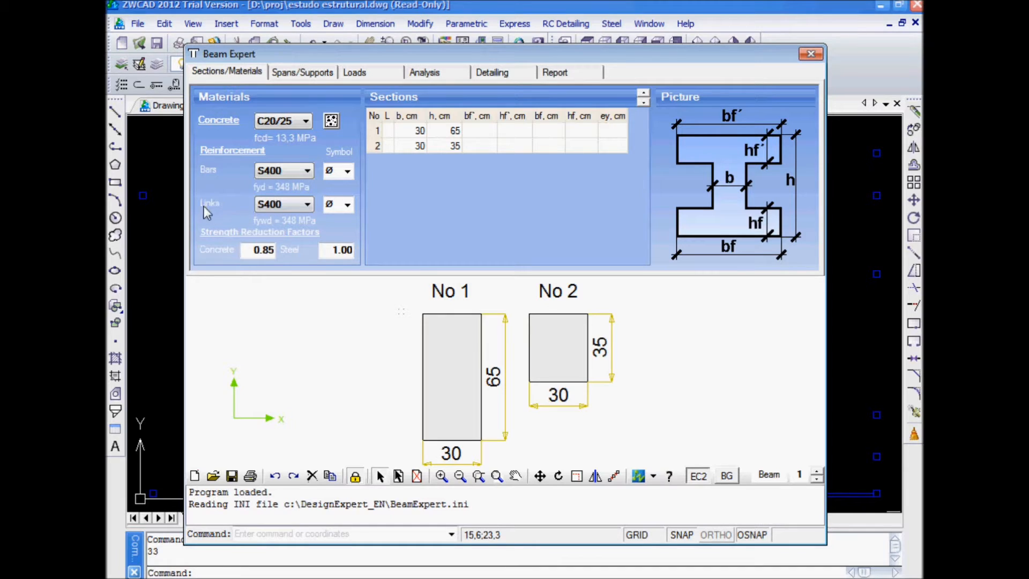
pyautogui.click(342, 171)
pyautogui.click(342, 177)
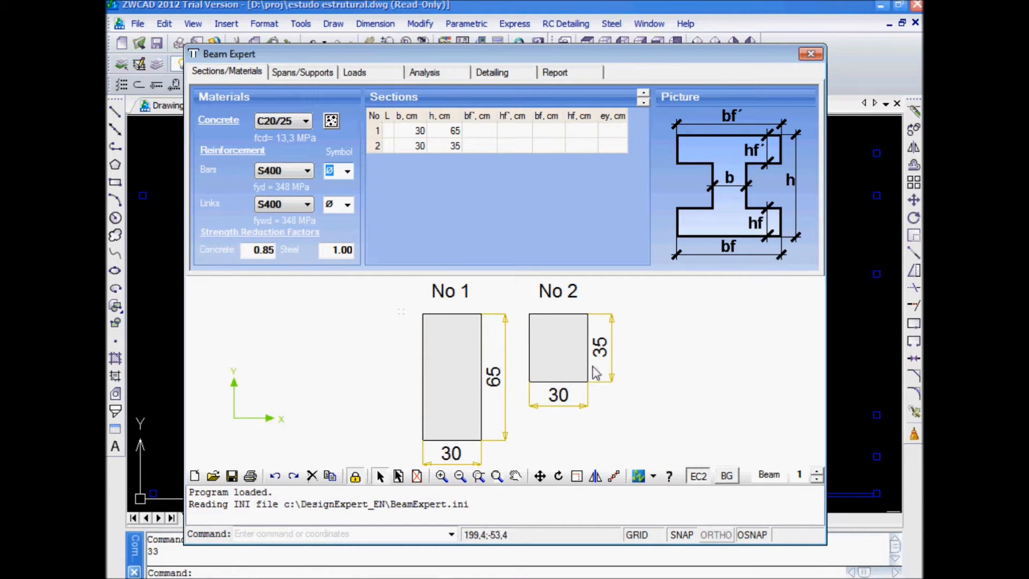
# Add a third section 30 cm wide with a height h of 65 cm and a top flange width bf' of 100 cm
pyautogui.click(643, 94)
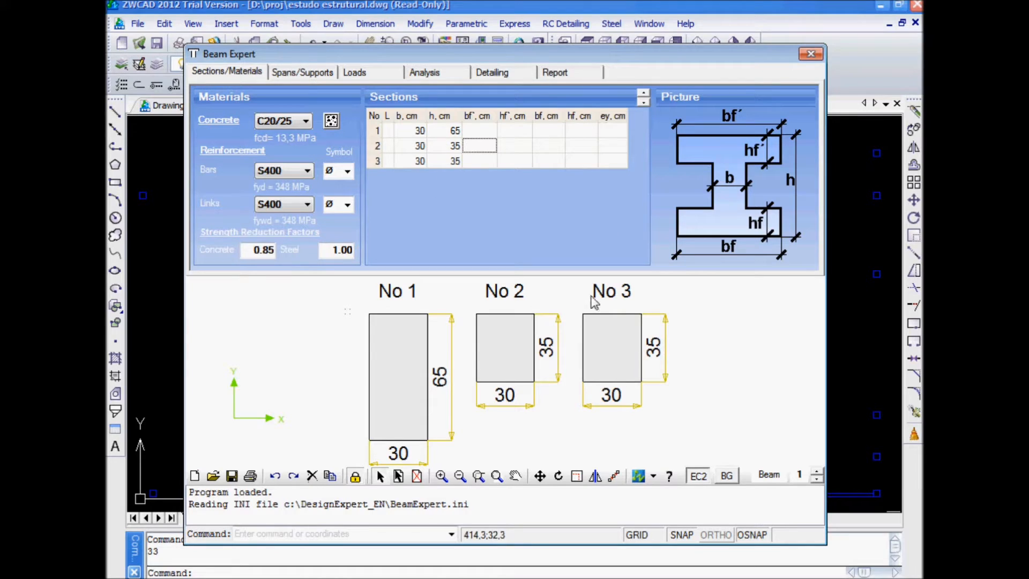
pyautogui.click(449, 161)
pyautogui.write('65')
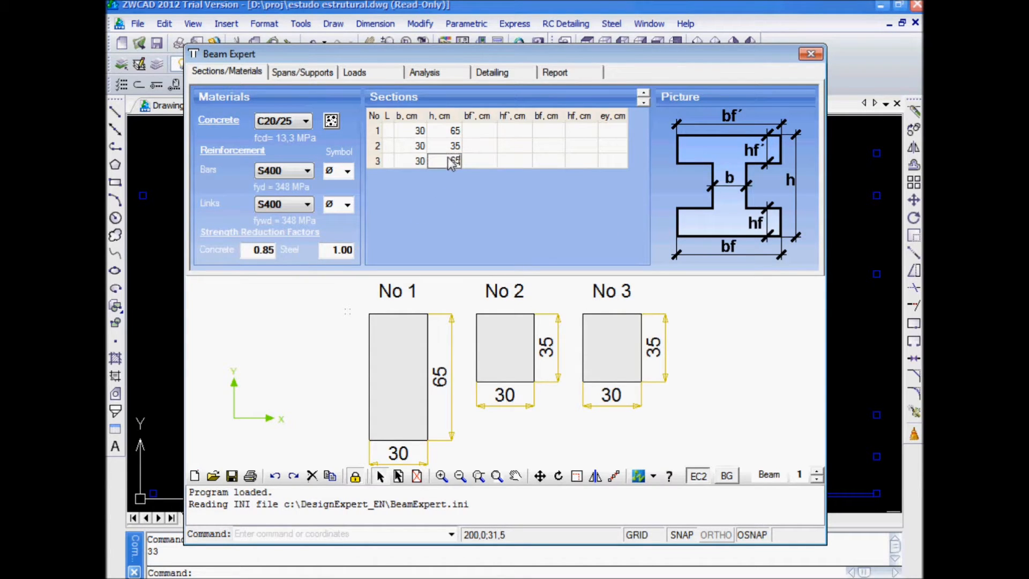
pyautogui.press('Return')
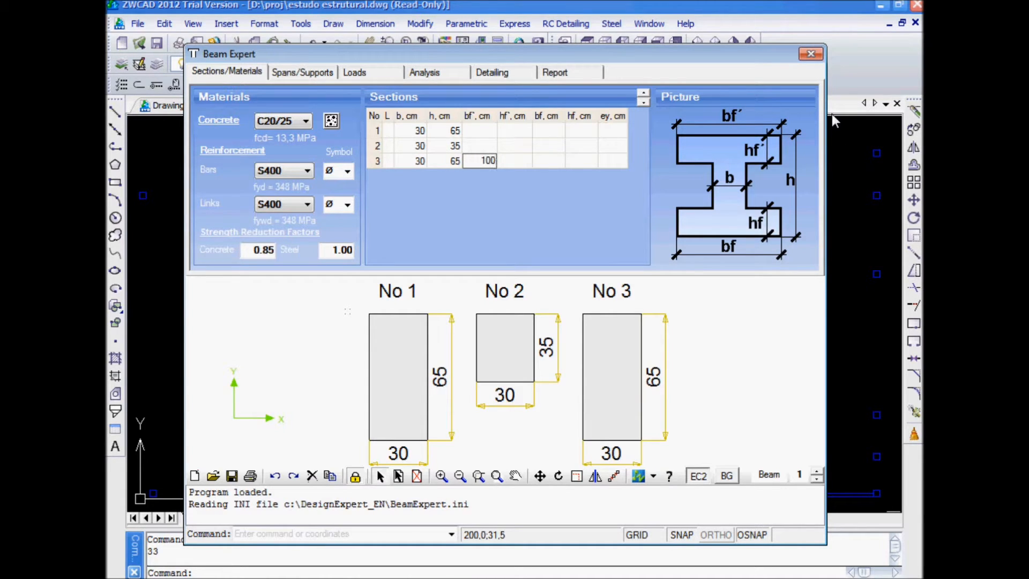
# Set the top flange thickness hf' of section 3 to 35 cm to complete the T-shape
pyautogui.click(506, 160)
pyautogui.write('25')
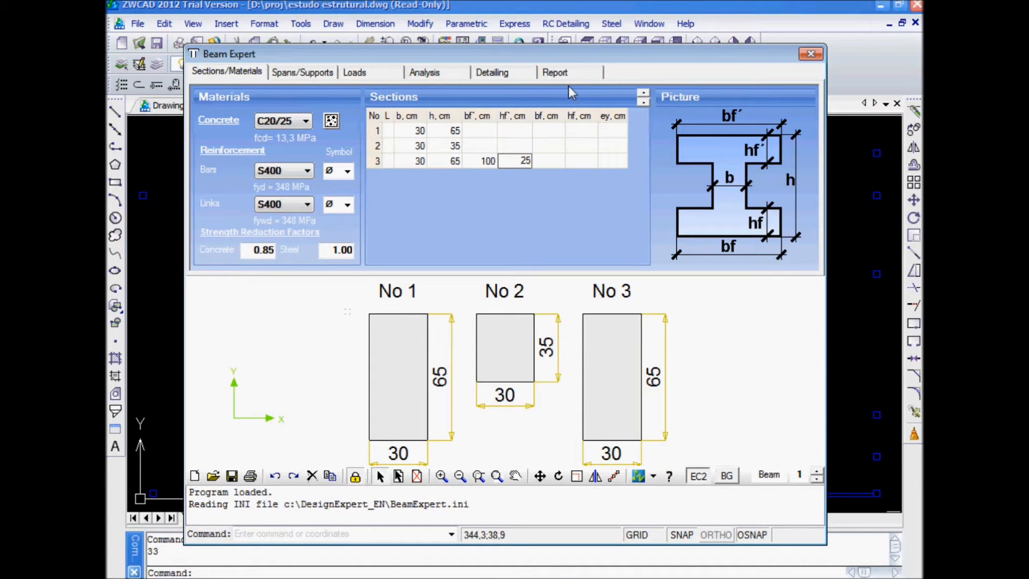
pyautogui.press('BackSpace')
pyautogui.press('BackSpace')
pyautogui.write('35')
pyautogui.press('Tab')
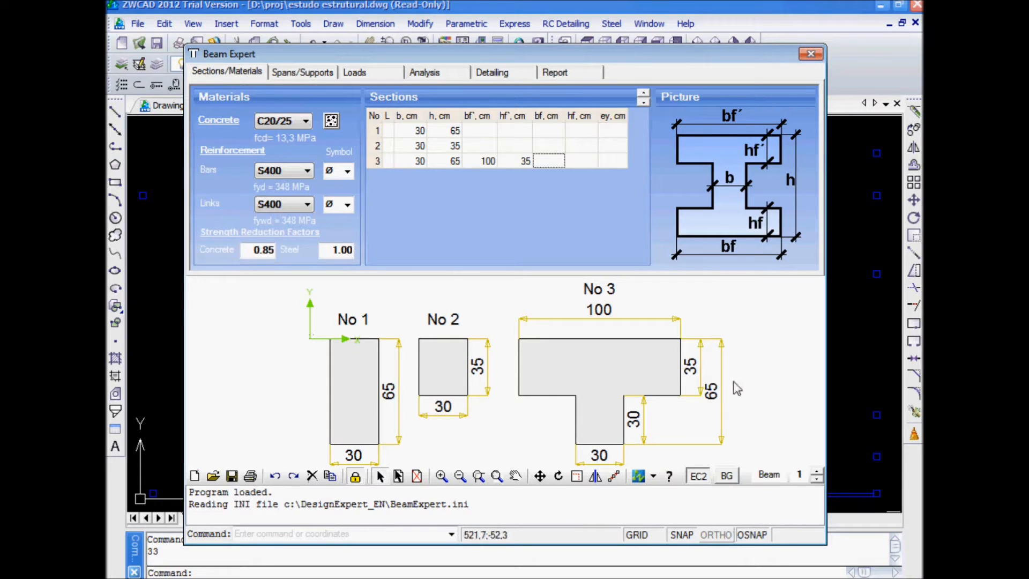
# Read the lowest span dimension of the column line in the ZWCAD drawing and set span 1's length to 1.71 m in Beam Expert
pyautogui.click(289, 75)
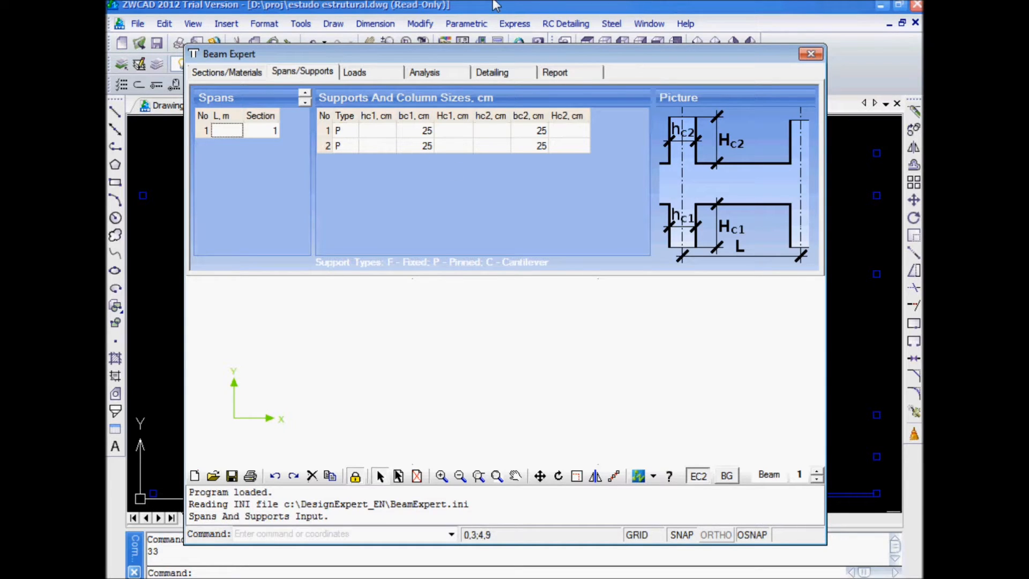
pyautogui.click(589, 5)
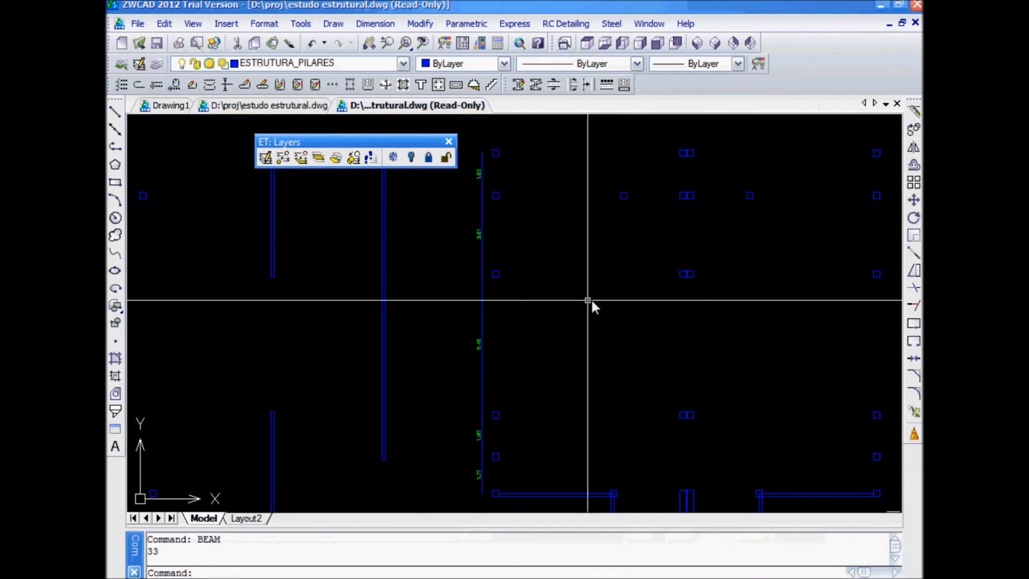
pyautogui.scroll(5, 506, 360)
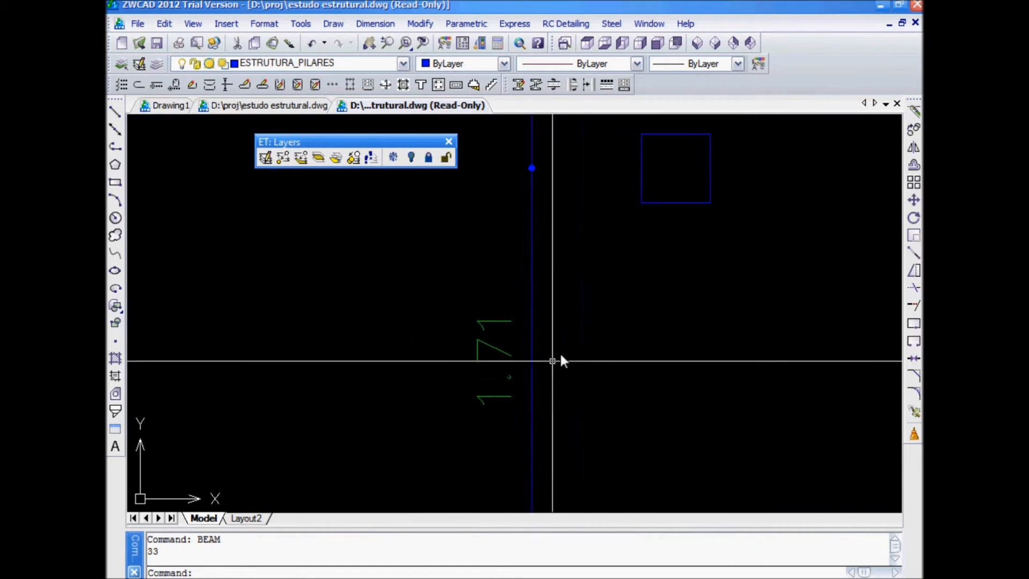
pyautogui.scroll(-3, 515, 371)
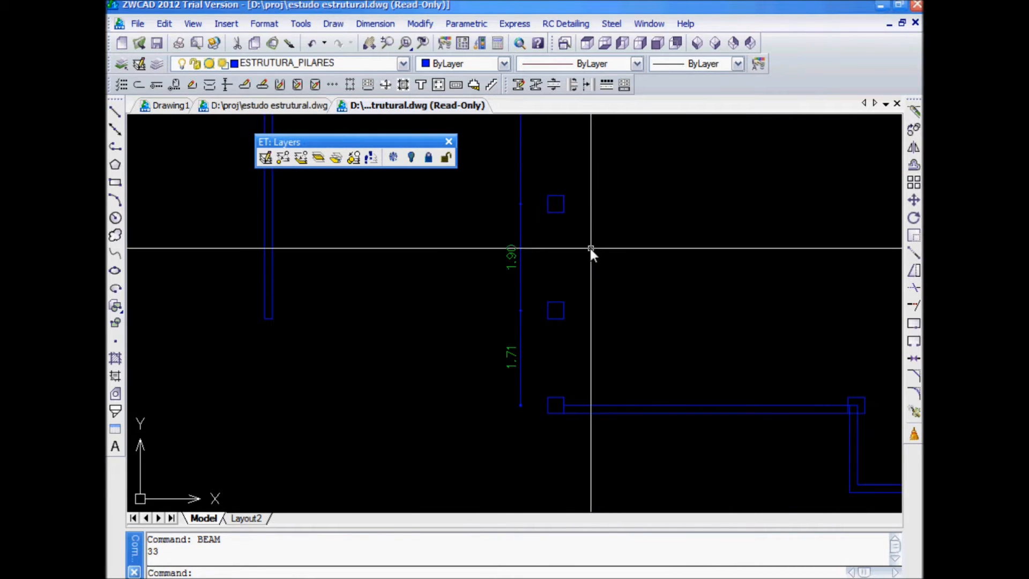
pyautogui.hotkey('alt', 'Tab')
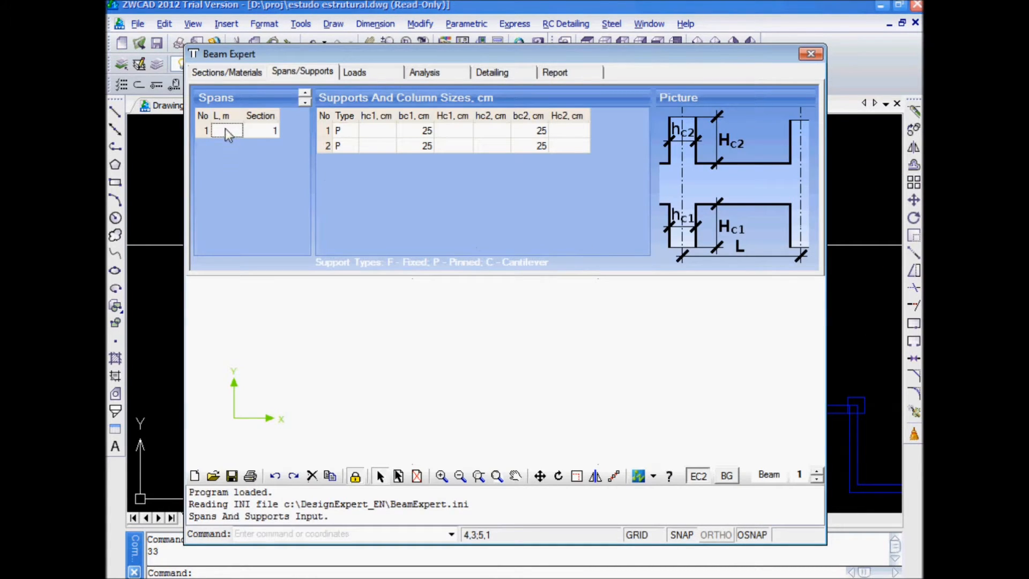
pyautogui.press('Return')
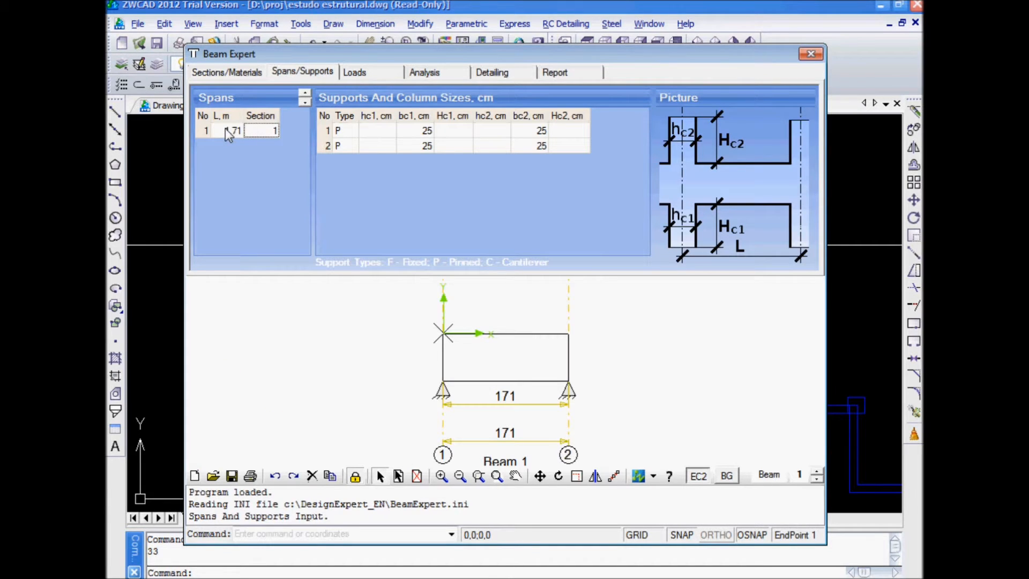
# Add a second span and set its length to 1.9 m, as dimensioned in the ZWCAD drawing
pyautogui.click(304, 98)
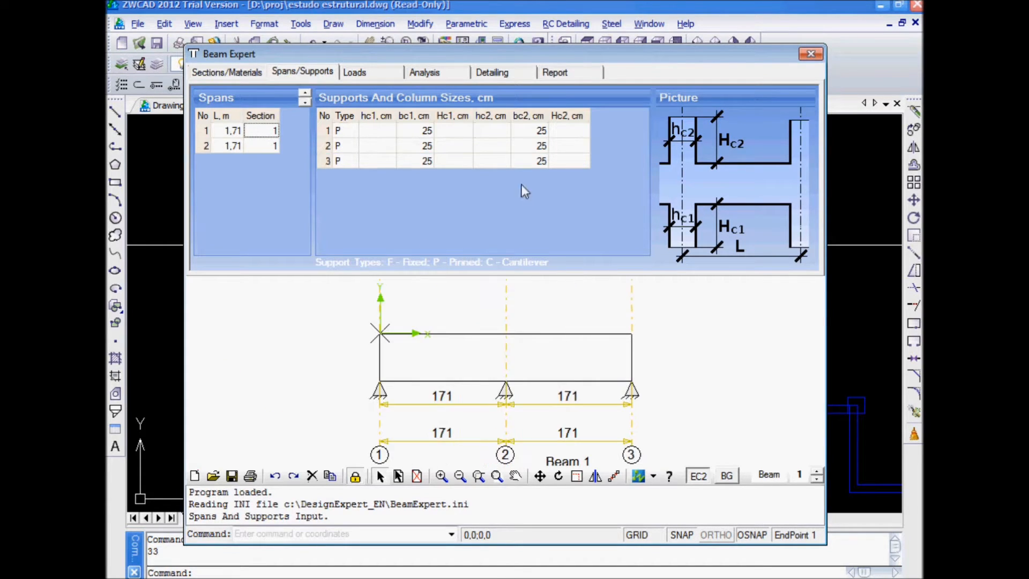
pyautogui.hotkey('alt', 'Tab')
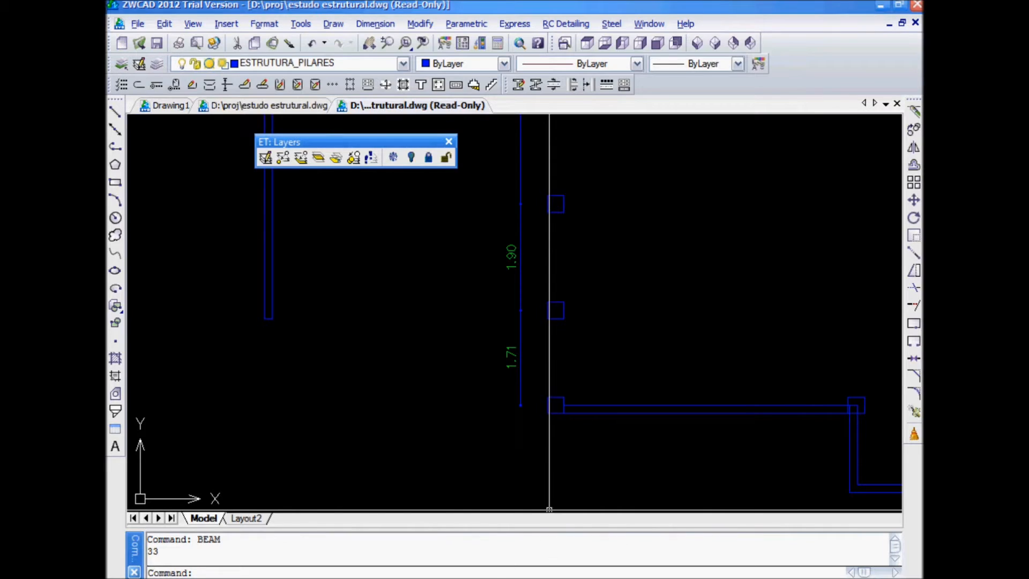
pyautogui.hotkey('alt', 'Tab')
pyautogui.click(228, 145)
pyautogui.write('1.9')
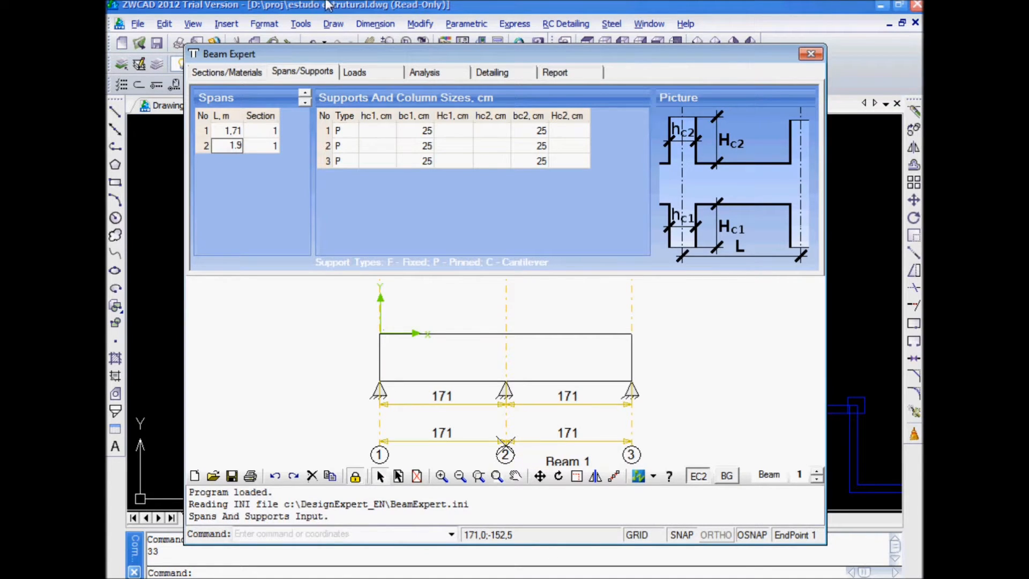
# Look up the next span dimension in the ZWCAD drawing and add a third span 6.48 m long in Beam Expert
pyautogui.click(382, 5)
pyautogui.moveTo(593, 241)
pyautogui.mouseDown(button='middle')
pyautogui.moveTo(593, 359)
pyautogui.moveTo(591, 341)
pyautogui.mouseUp(button='middle')
pyautogui.scroll(1, 596, 254)
pyautogui.scroll(-2, 591, 341)
pyautogui.scroll(2, 561, 250)
pyautogui.hotkey('alt', 'Tab')
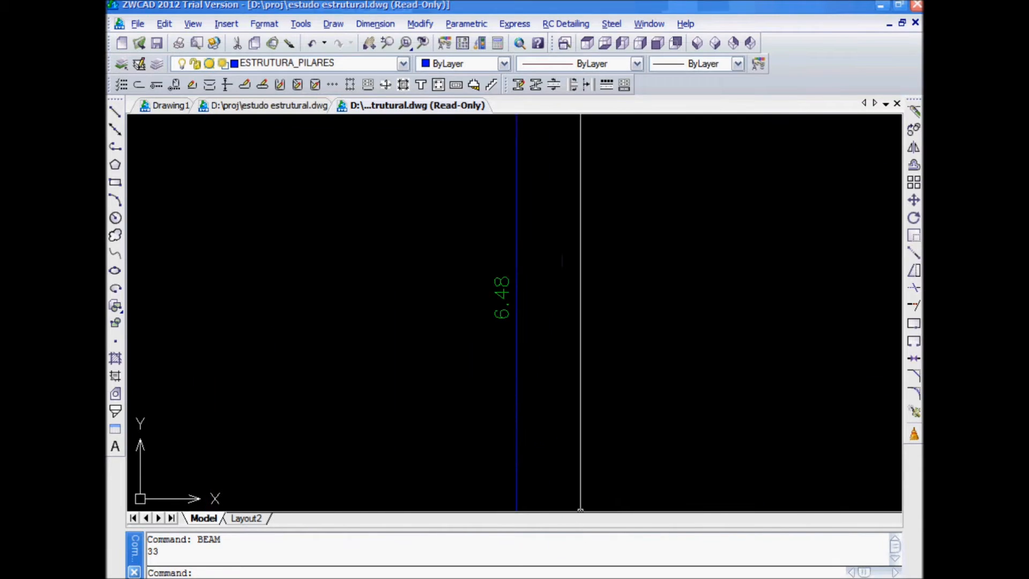
pyautogui.click(304, 93)
pyautogui.click(225, 161)
pyautogui.write('6.48')
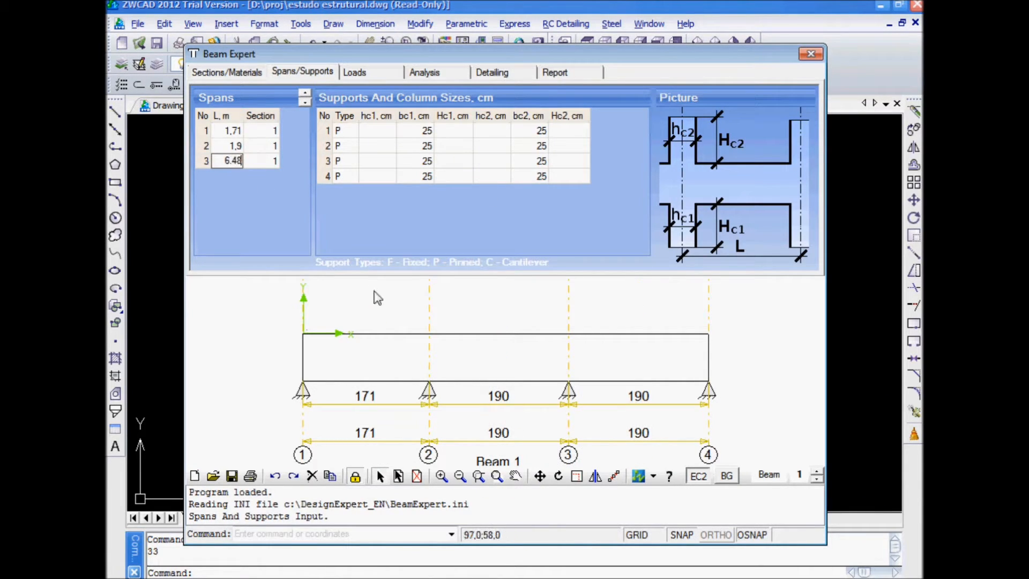
pyautogui.press('Return')
# Add a fourth span and set its length to 3.61 m, following the next dimension up the column line in the ZWCAD drawing
pyautogui.click(304, 93)
pyautogui.click(414, 5)
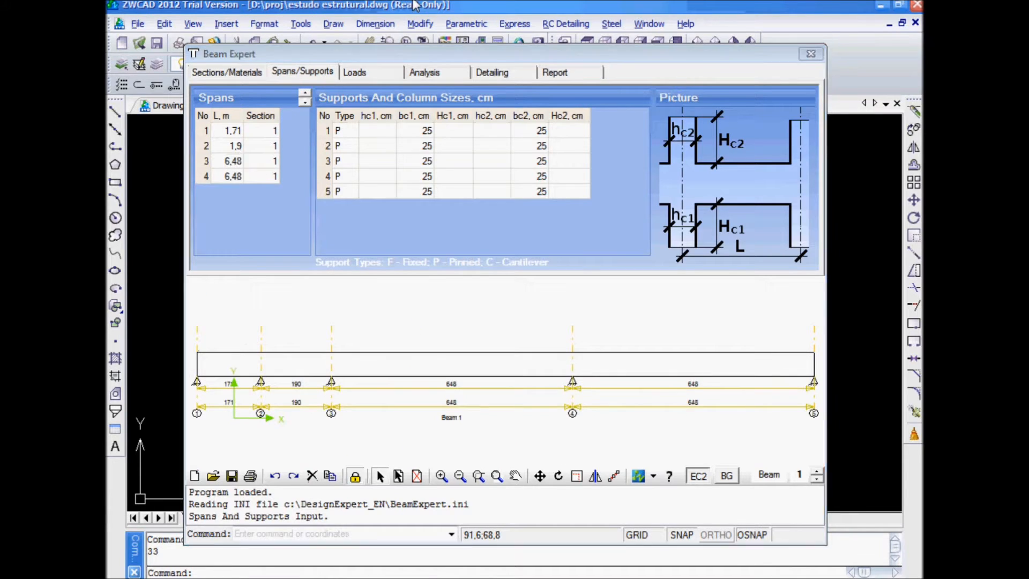
pyautogui.scroll(-4, 498, 234)
pyautogui.scroll(3, 583, 226)
pyautogui.moveTo(590, 119); pyautogui.dragTo(555, 428, button='middle')
pyautogui.scroll(-4, 554, 413)
pyautogui.hotkey('alt', 'Tab')
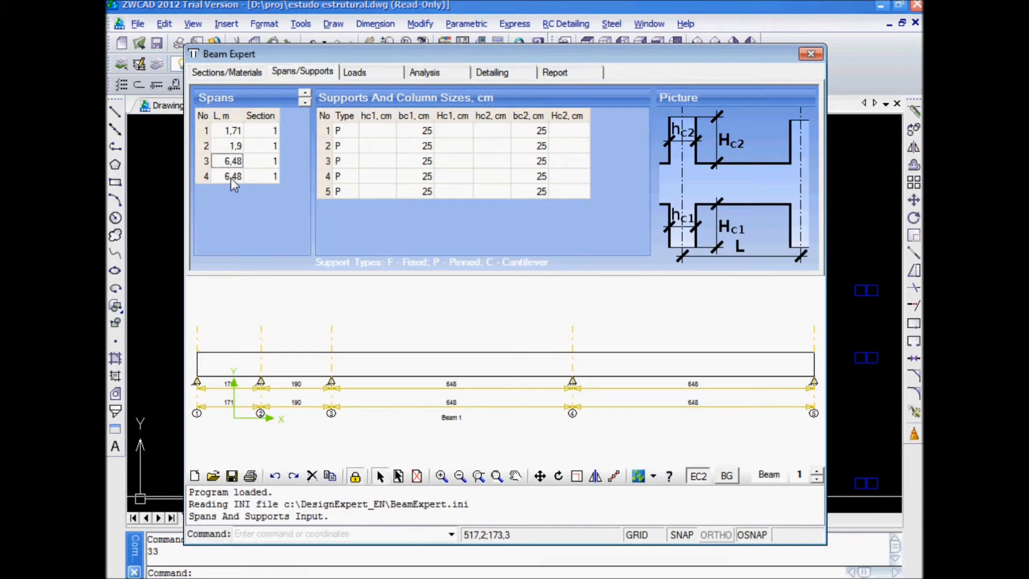
pyautogui.write('3')
pyautogui.write(',61')
# Add a fifth span and set its length to 1.92 m from the topmost dimension in the ZWCAD drawing
pyautogui.click(305, 96)
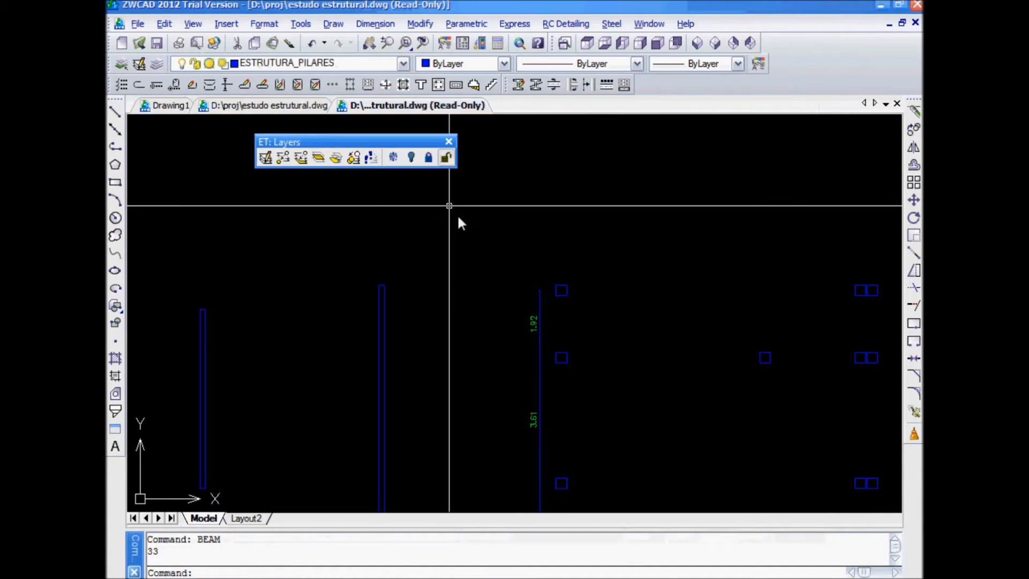
pyautogui.scroll(5, 484, 361)
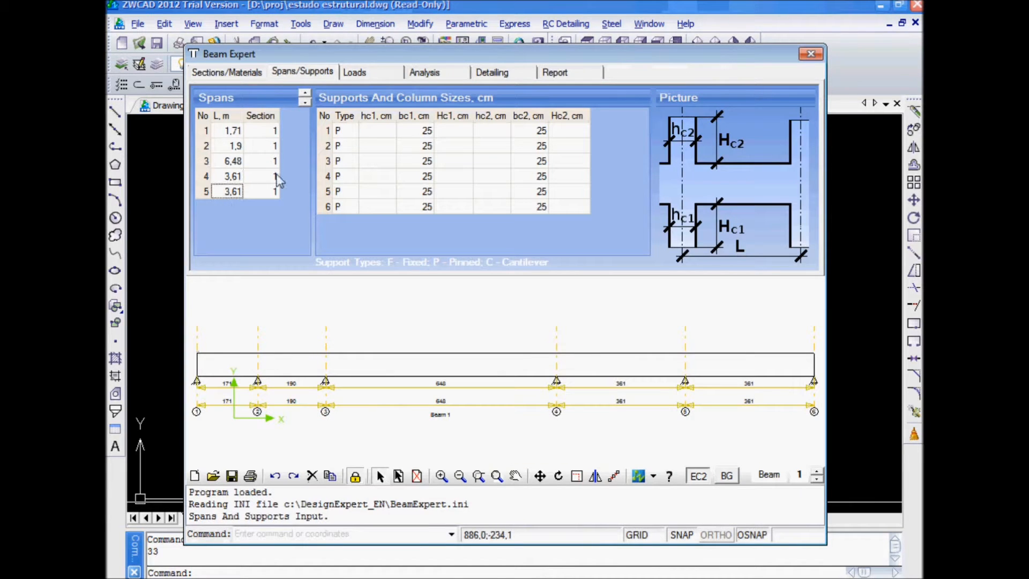
pyautogui.write('1.92')
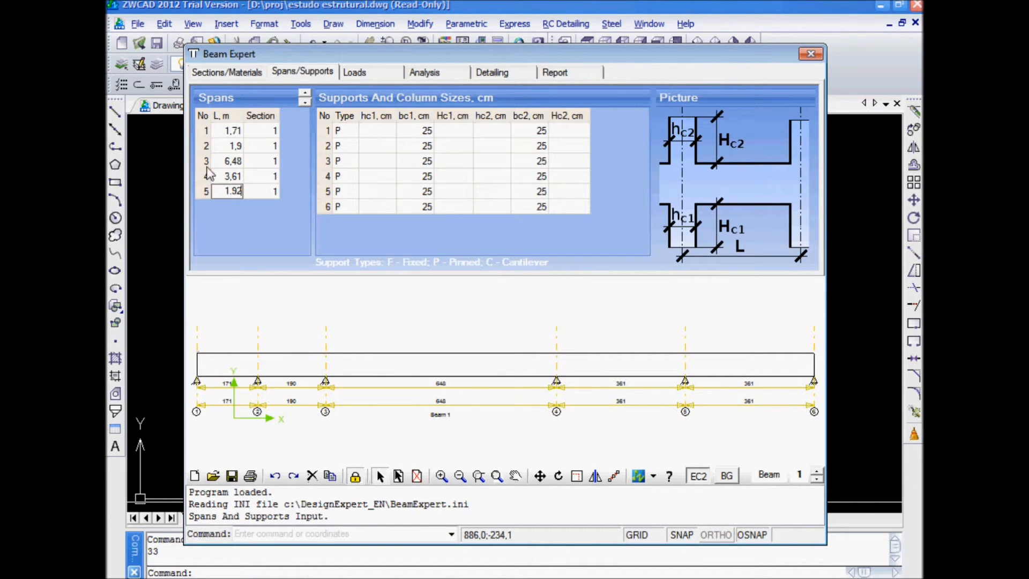
pyautogui.click(234, 177)
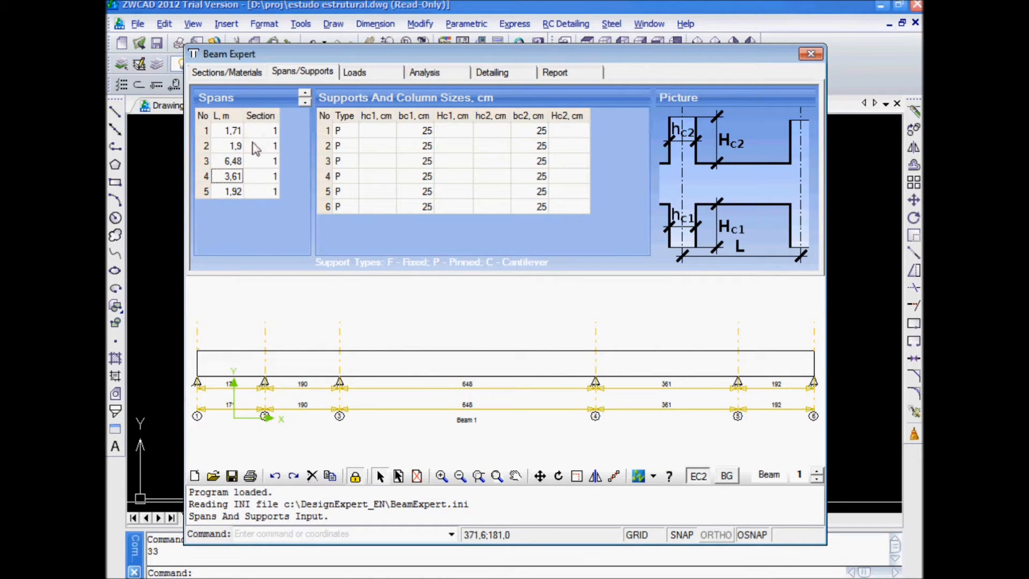
# Compare span 1's section assignment with the three defined section shapes and return to the span table
pyautogui.click(263, 129)
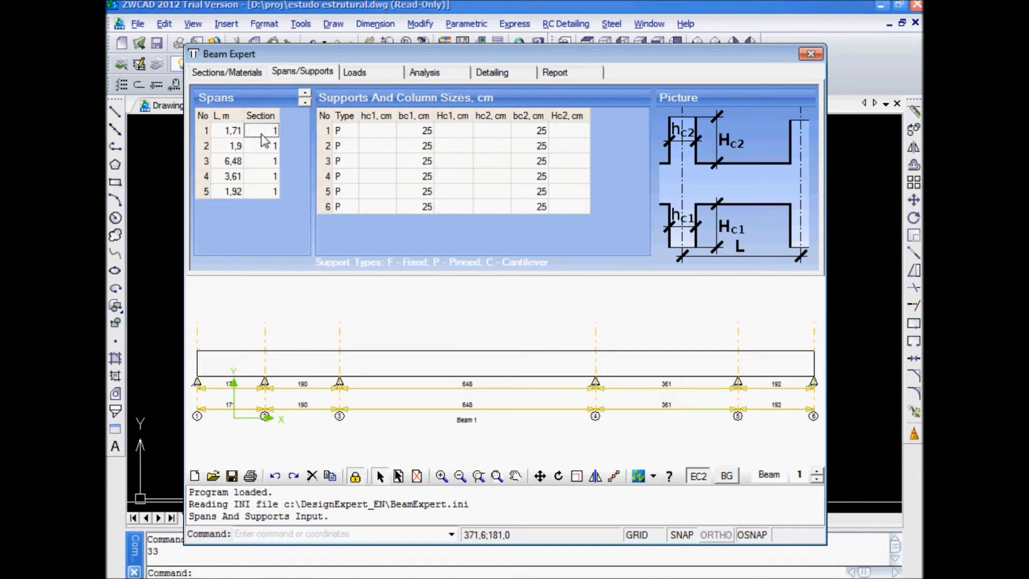
pyautogui.click(210, 75)
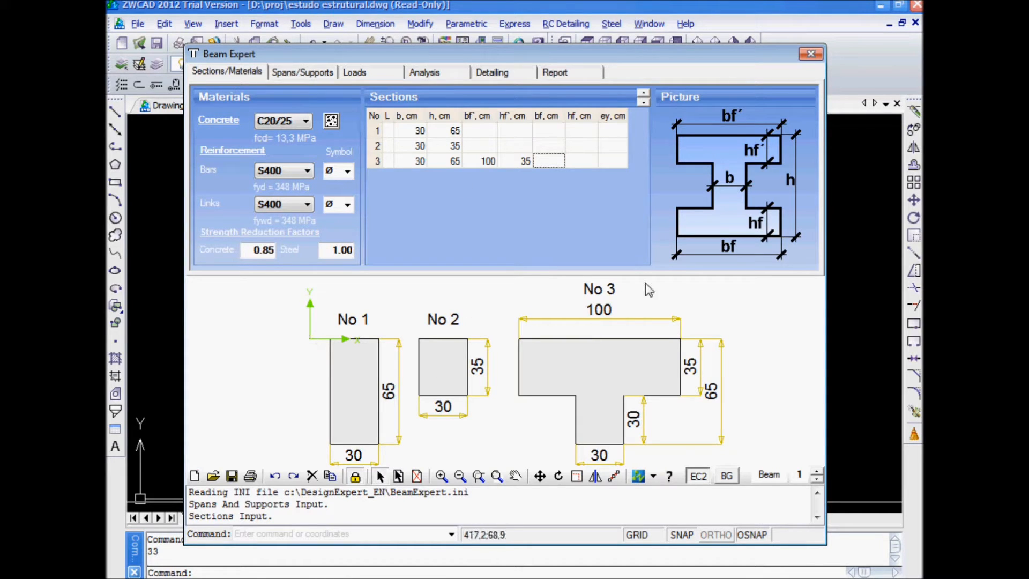
pyautogui.click(303, 72)
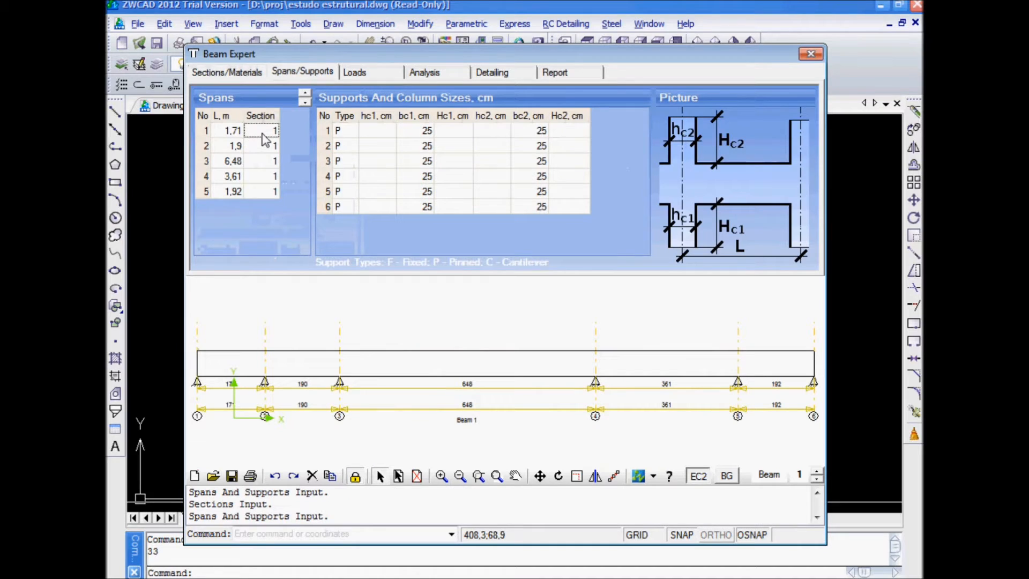
# Assign section 2 to spans 1 and 2 of the beam
pyautogui.write('2')
pyautogui.press('Tab')
pyautogui.write('2')
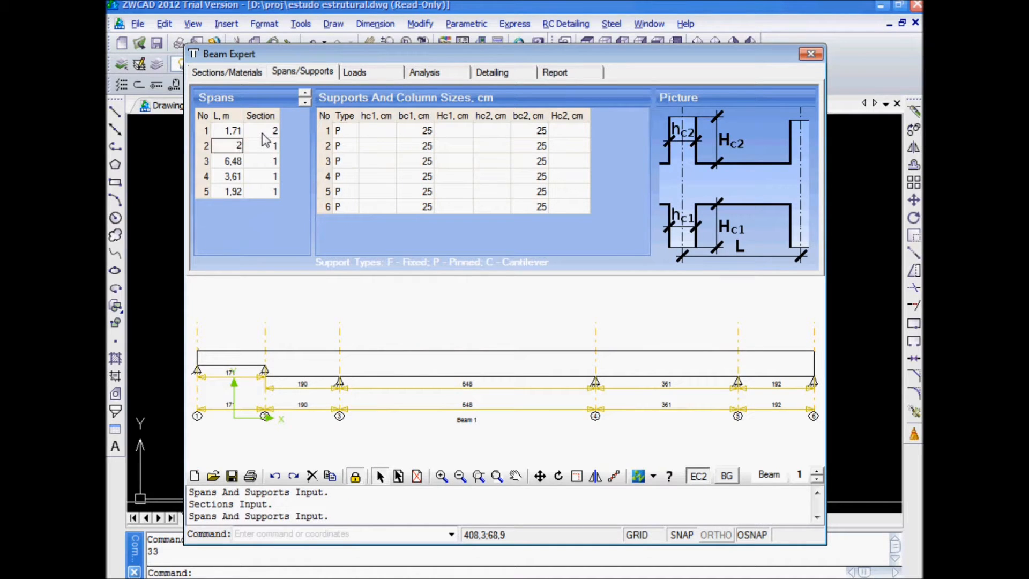
pyautogui.press('Escape')
pyautogui.click(266, 149)
pyautogui.write('2')
pyautogui.press('Return')
# Assign section 3 to span 4 and section 2 to span 5
pyautogui.click(257, 177)
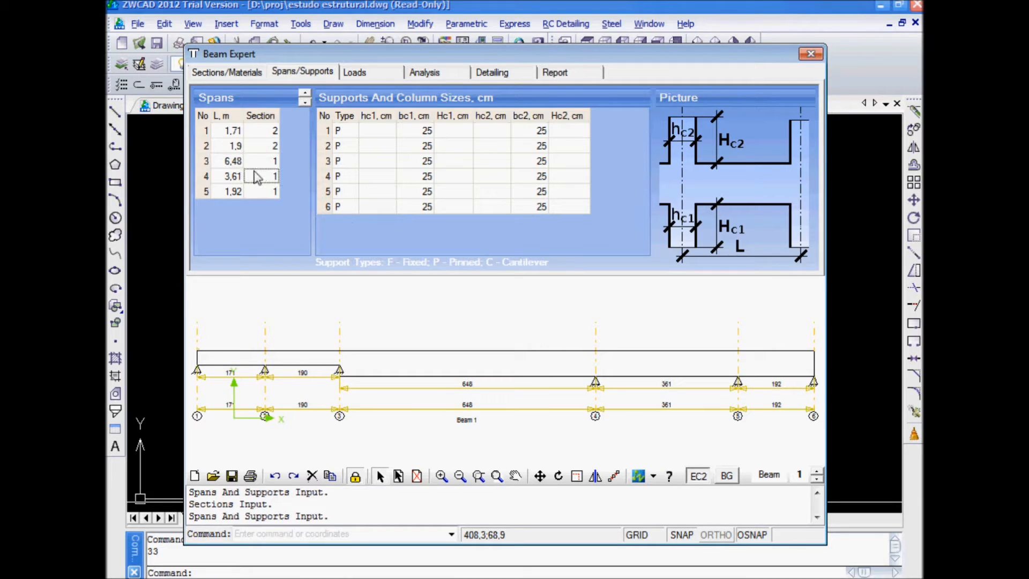
pyautogui.write('2')
pyautogui.click(268, 191)
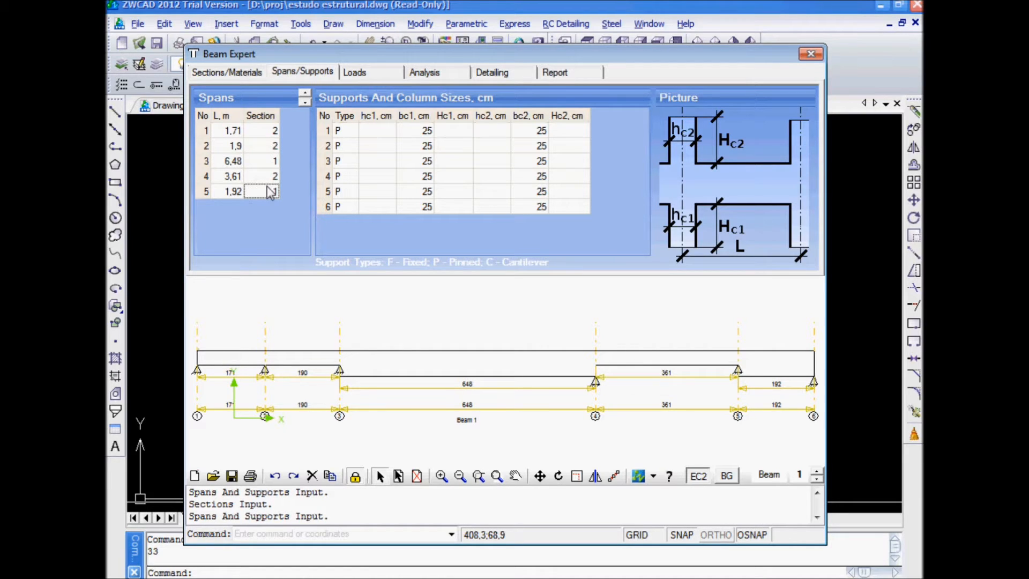
pyautogui.write('2')
pyautogui.click(268, 176)
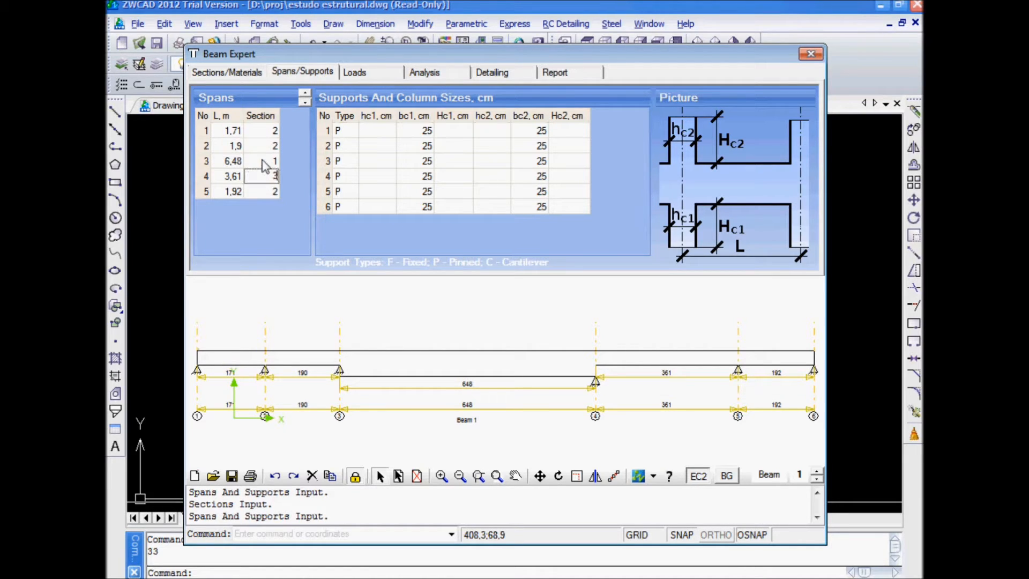
pyautogui.click(265, 162)
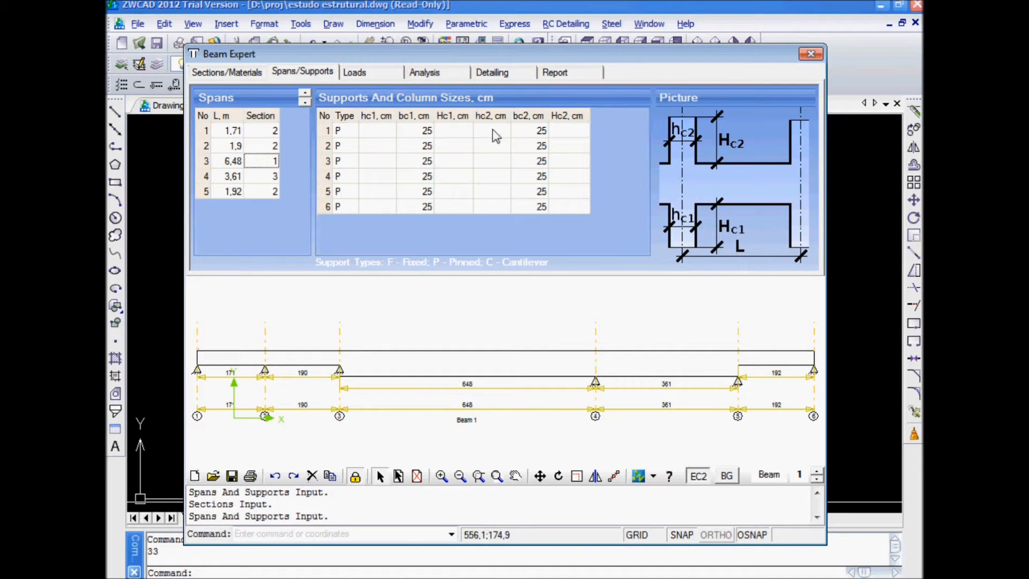
# Set the column widths bc1 and bc2 to 30 cm for all six supports
pyautogui.click(411, 130)
pyautogui.click(413, 148)
pyautogui.click(408, 191)
pyautogui.click(412, 202)
pyautogui.click(419, 132)
pyautogui.write('30')
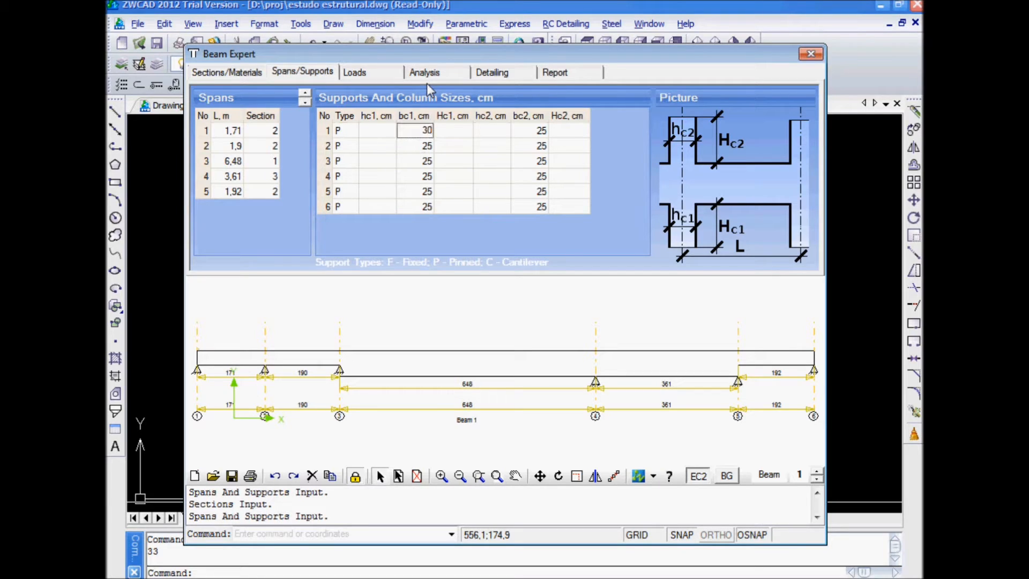
pyautogui.click(451, 147)
pyautogui.click(423, 132)
pyautogui.moveTo(426, 145); pyautogui.dragTo(426, 215)
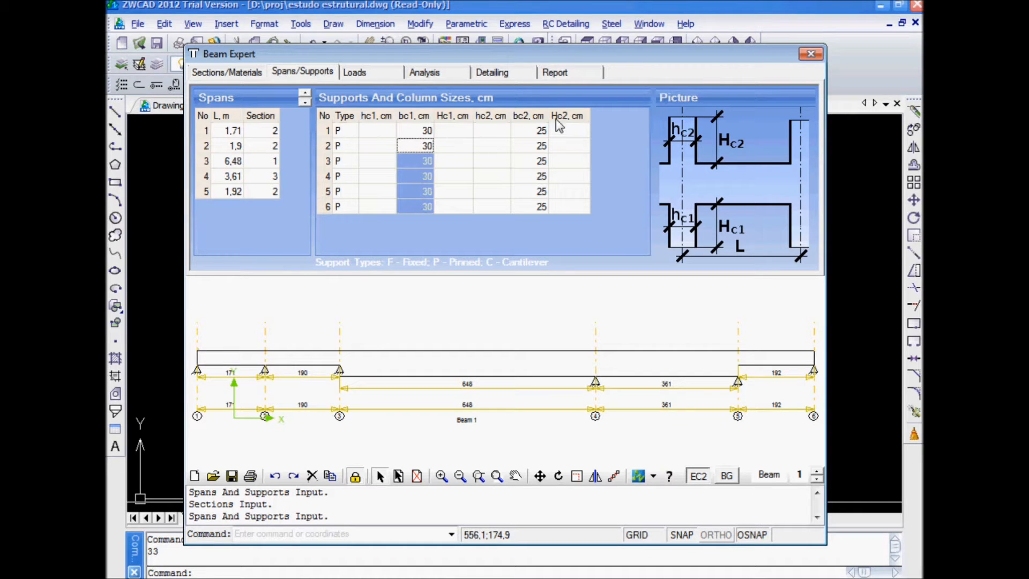
pyautogui.moveTo(529, 131); pyautogui.dragTo(528, 211)
pyautogui.hotkey('ctrl', 'v')
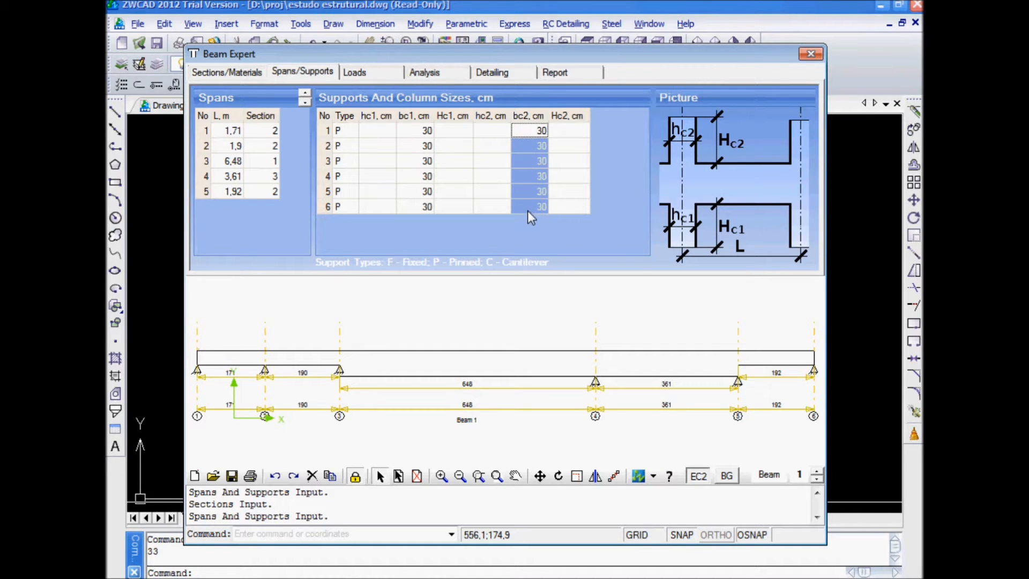
# Set the column depths hc1 and hc2 to 30 cm for all six supports
pyautogui.click(460, 133)
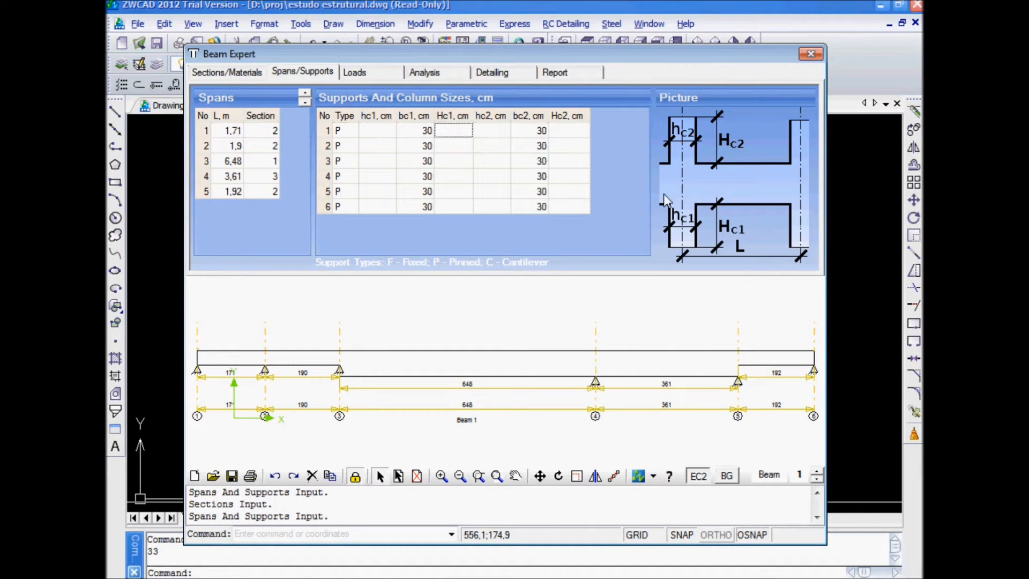
pyautogui.click(370, 132)
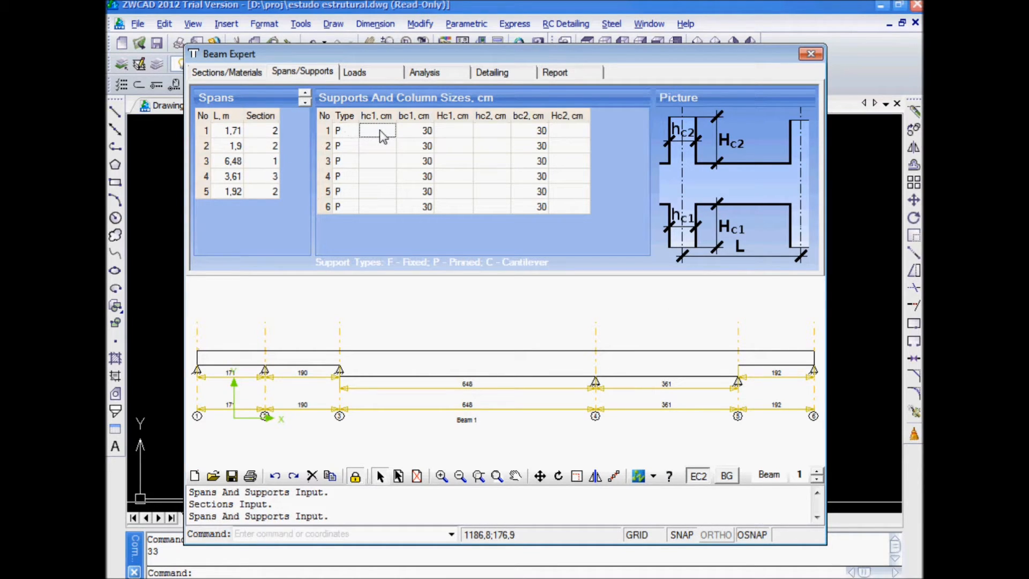
pyautogui.write('30')
pyautogui.press('Return')
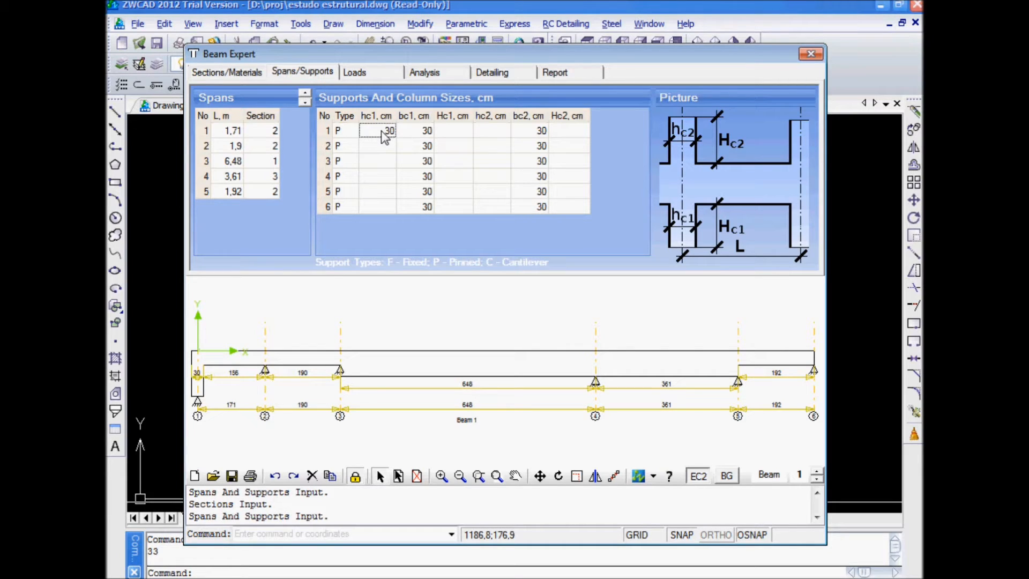
pyautogui.moveTo(383, 146); pyautogui.dragTo(376, 202)
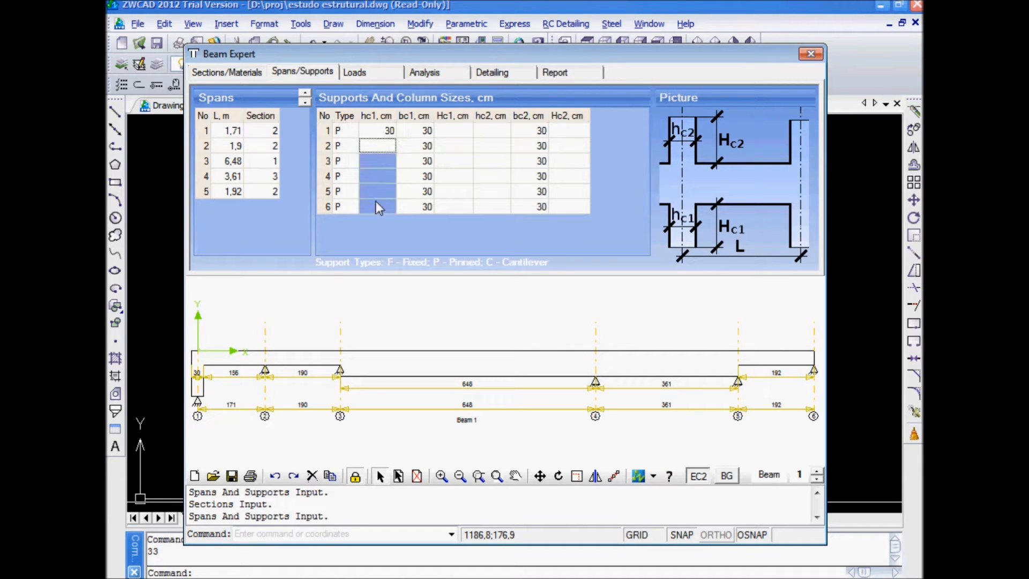
pyautogui.hotkey('ctrl', 'v')
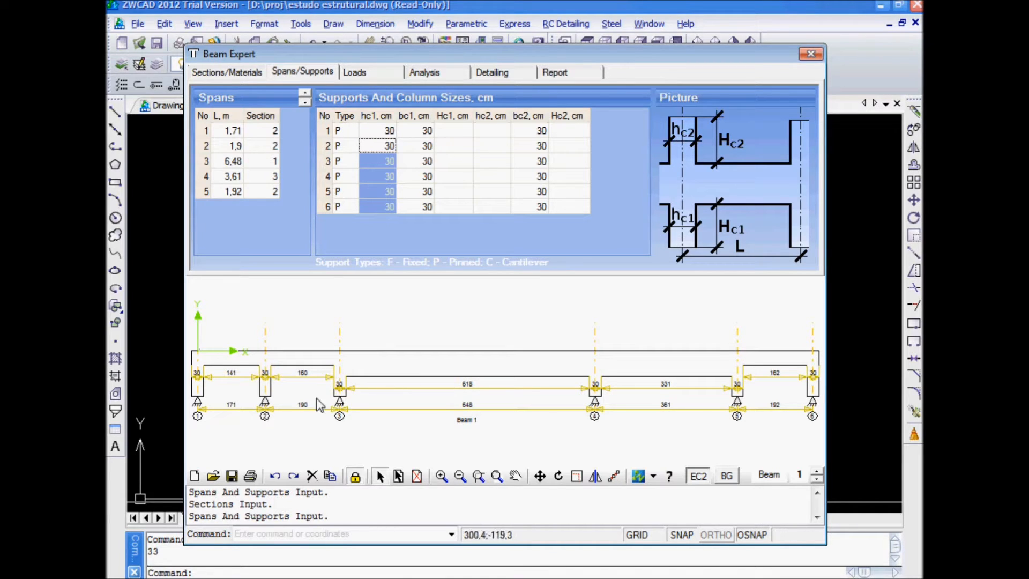
pyautogui.moveTo(492, 133); pyautogui.dragTo(493, 207)
pyautogui.hotkey('ctrl', 'v')
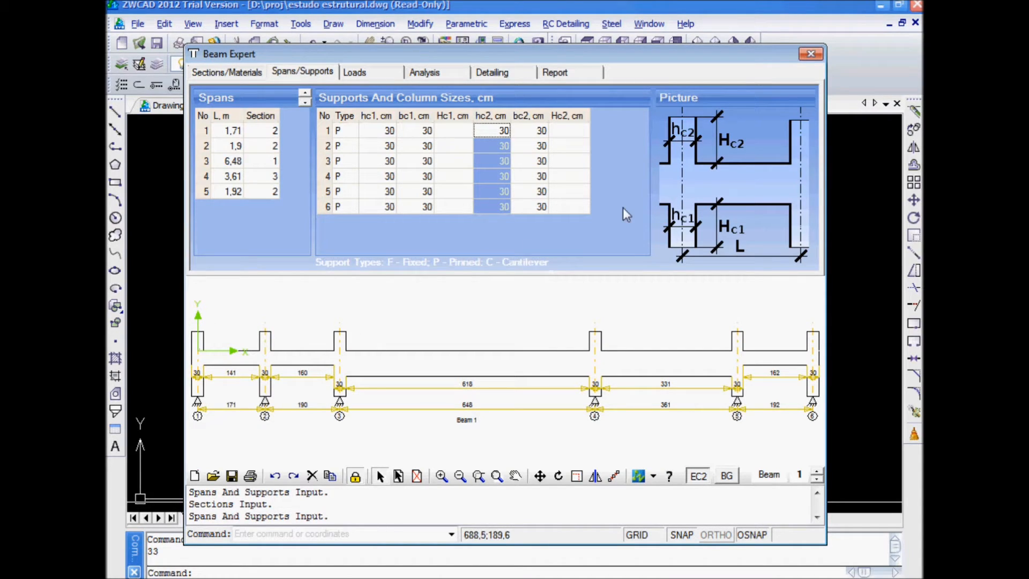
# Try a lower column height Hc1 of 280 cm at support 1, and clear the value again
pyautogui.click(553, 186)
pyautogui.click(556, 134)
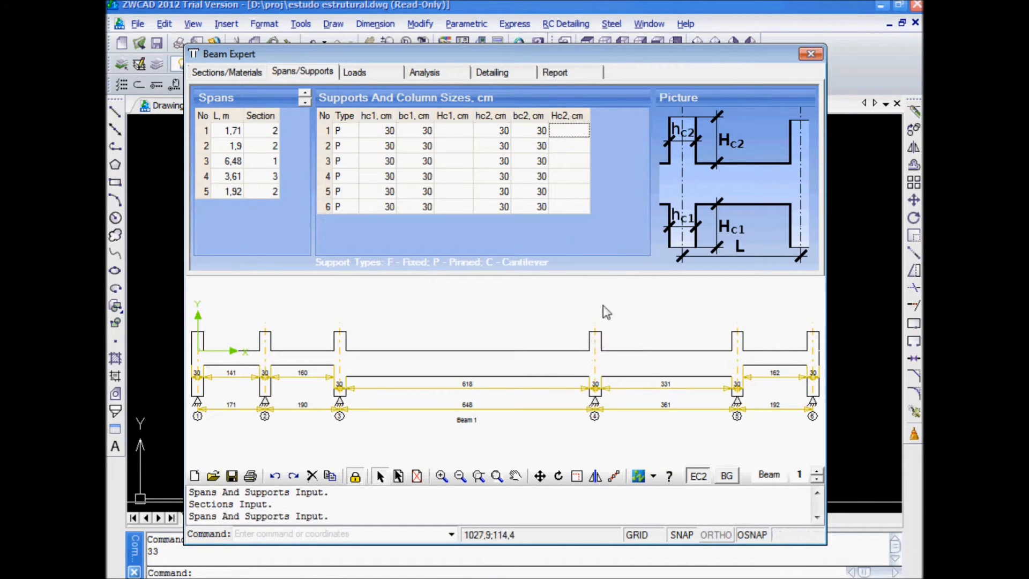
pyautogui.click(451, 131)
pyautogui.moveTo(451, 133); pyautogui.dragTo(451, 213)
pyautogui.moveTo(566, 131); pyautogui.dragTo(564, 222)
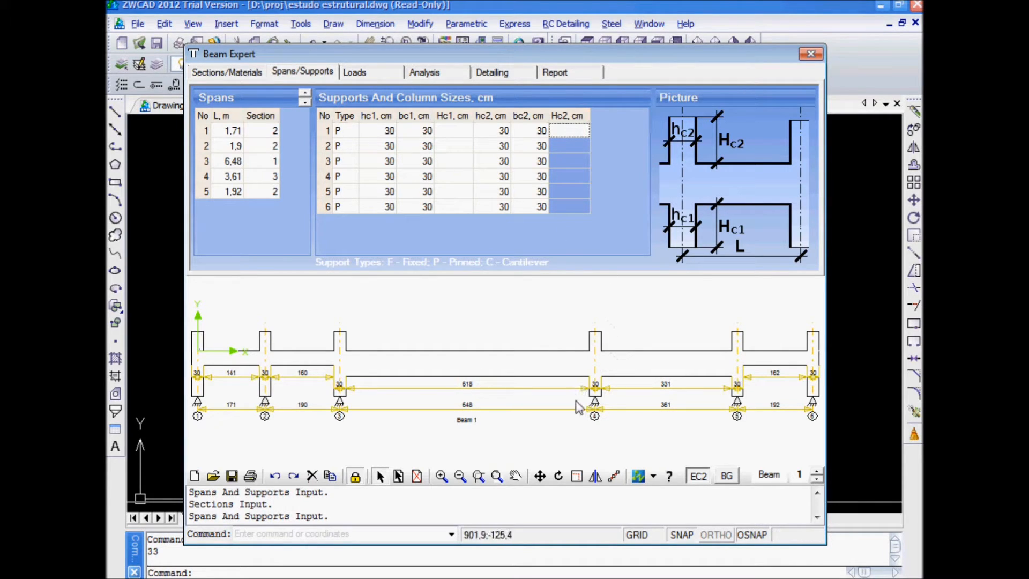
pyautogui.click(464, 133)
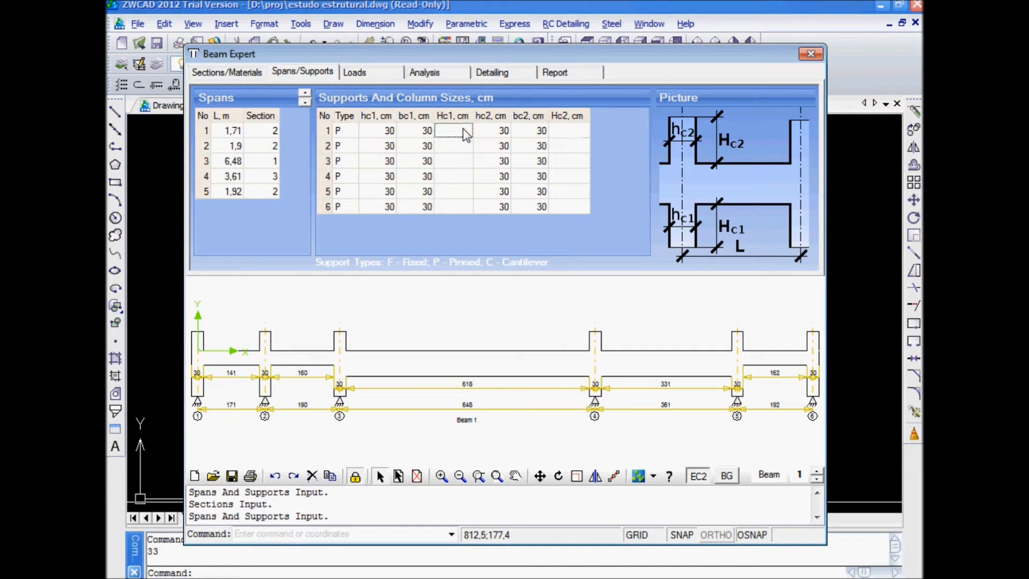
pyautogui.write('280')
pyautogui.press('Return')
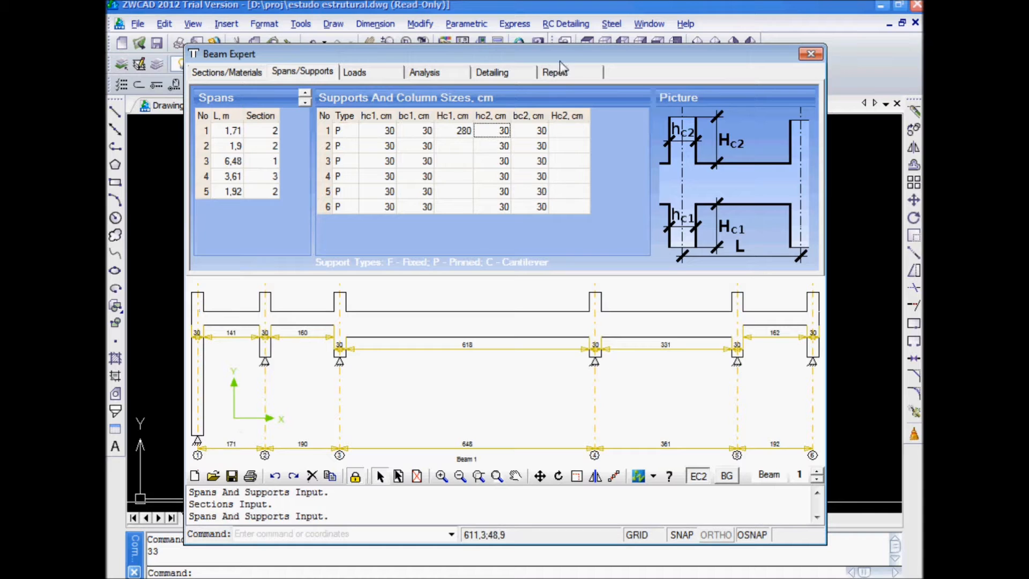
pyautogui.click(464, 133)
pyautogui.press('Delete')
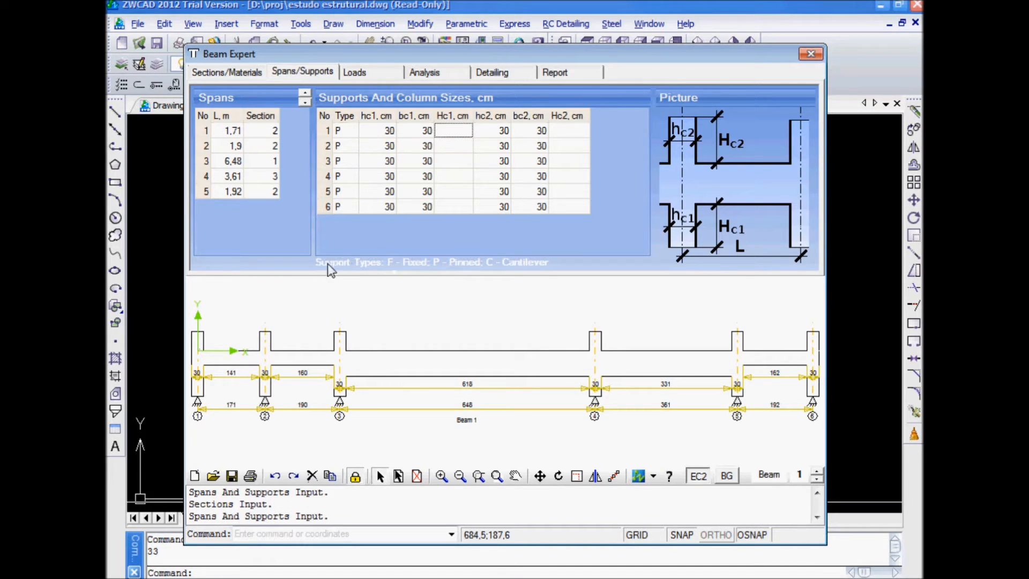
# Try the cantilever type (C) on support 1, and set it back to pinned (P)
pyautogui.click(352, 132)
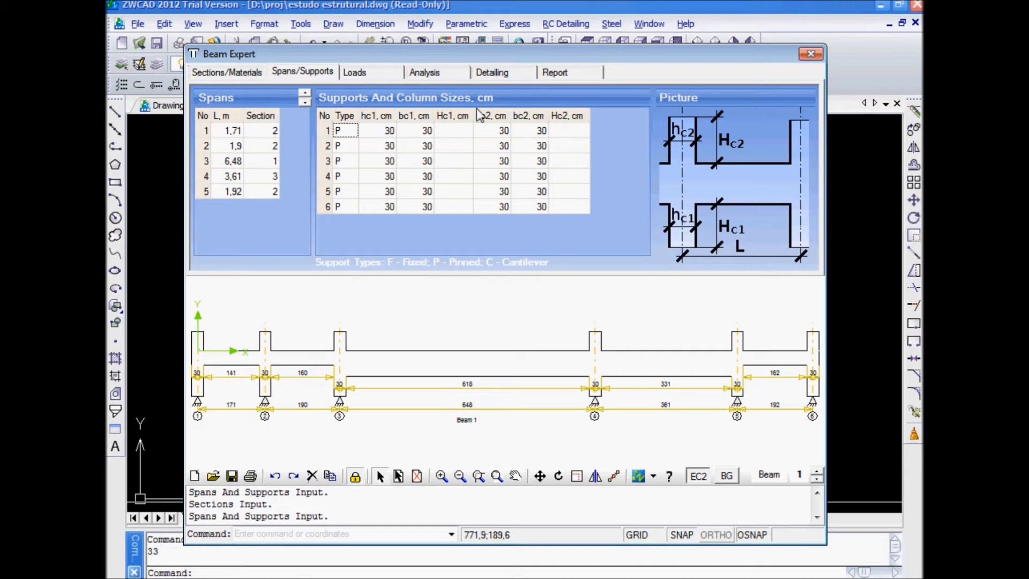
pyautogui.press('Return')
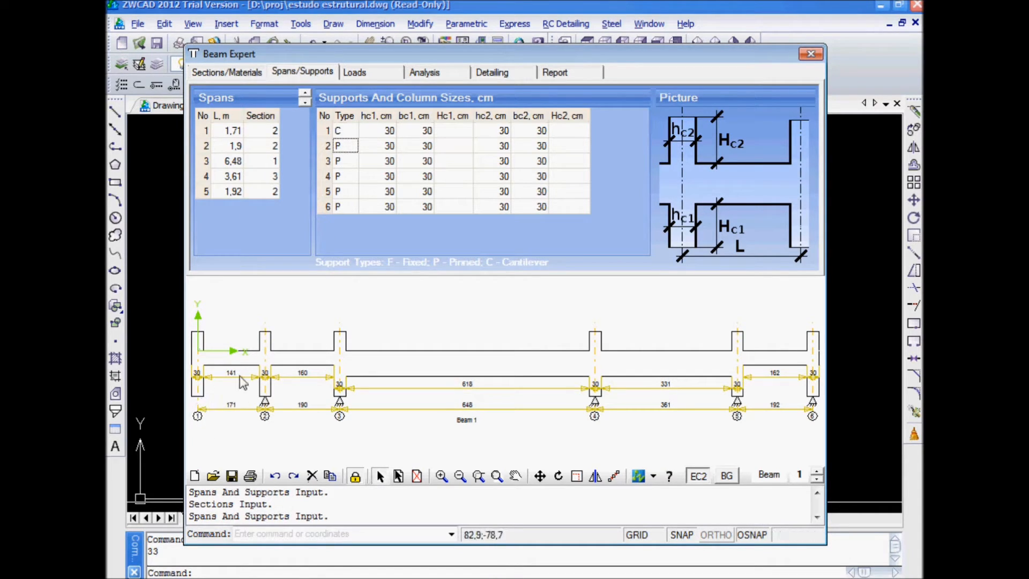
pyautogui.click(342, 134)
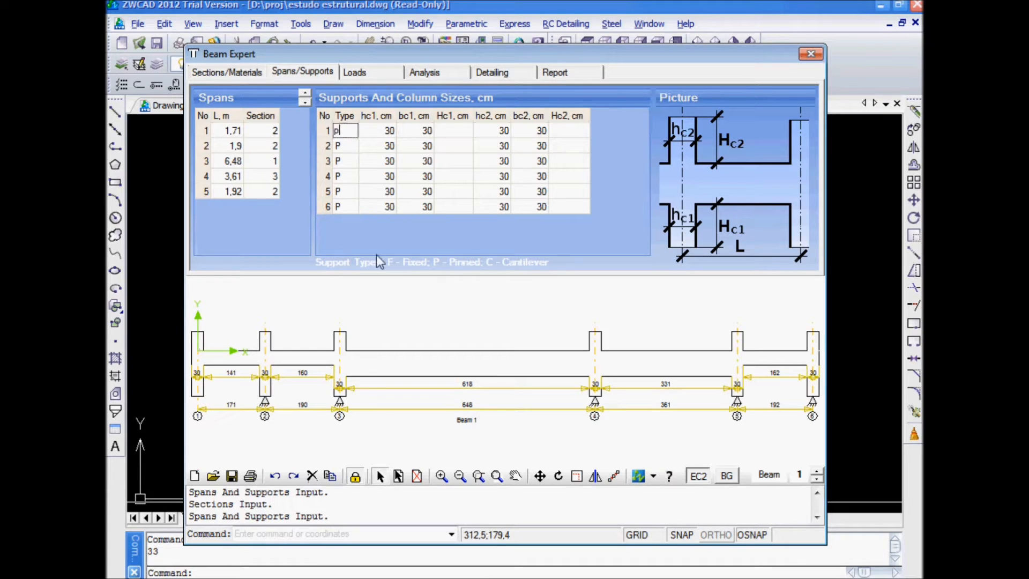
pyautogui.press('Tab')
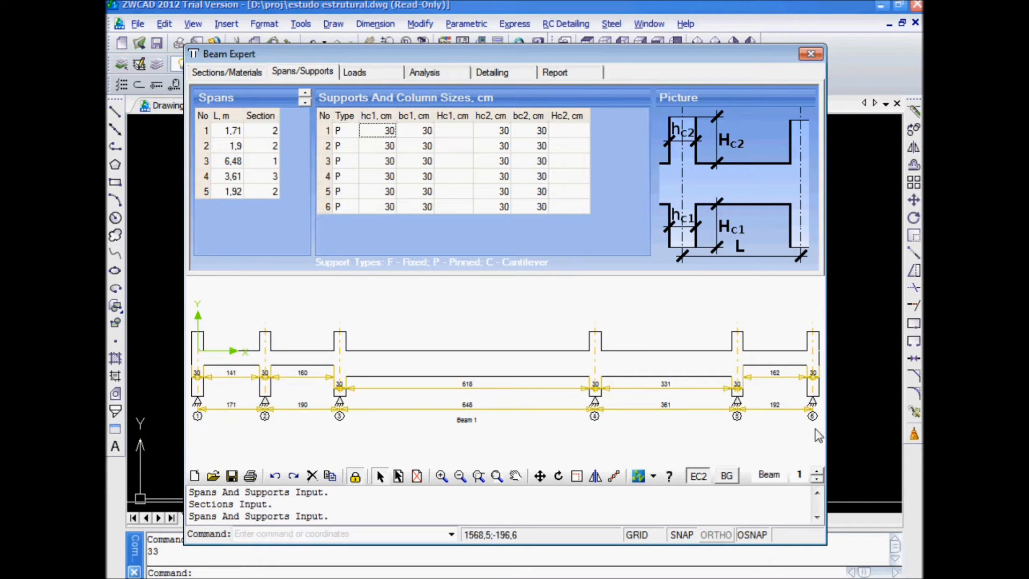
# Define a uniform distributed load of 20 kN/m over all spans for each of load cases 1, 2 and 3
pyautogui.click(384, 71)
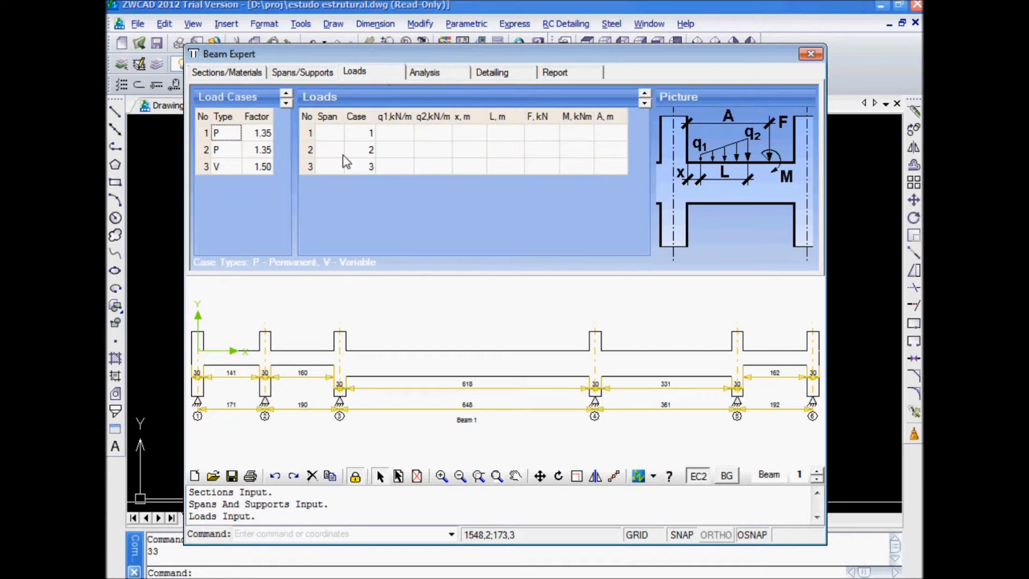
pyautogui.click(401, 133)
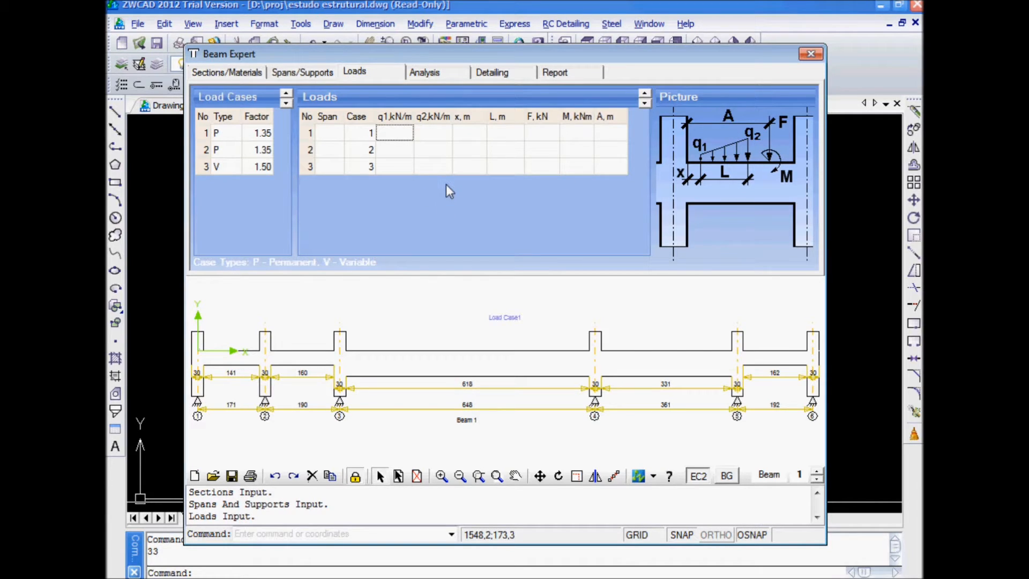
pyautogui.write('20')
pyautogui.press('Tab')
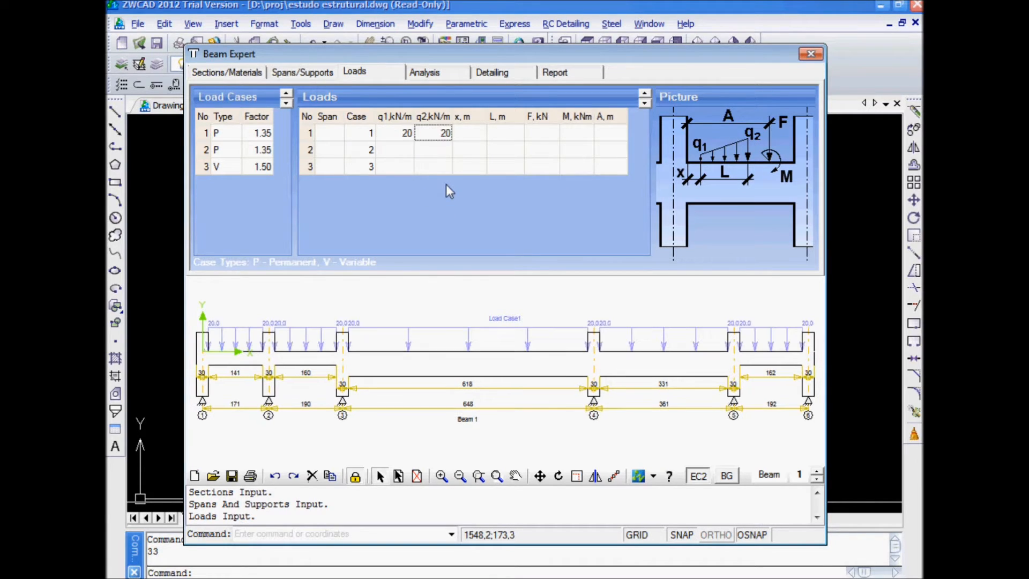
pyautogui.click(405, 151)
pyautogui.write('20')
pyautogui.press('Tab')
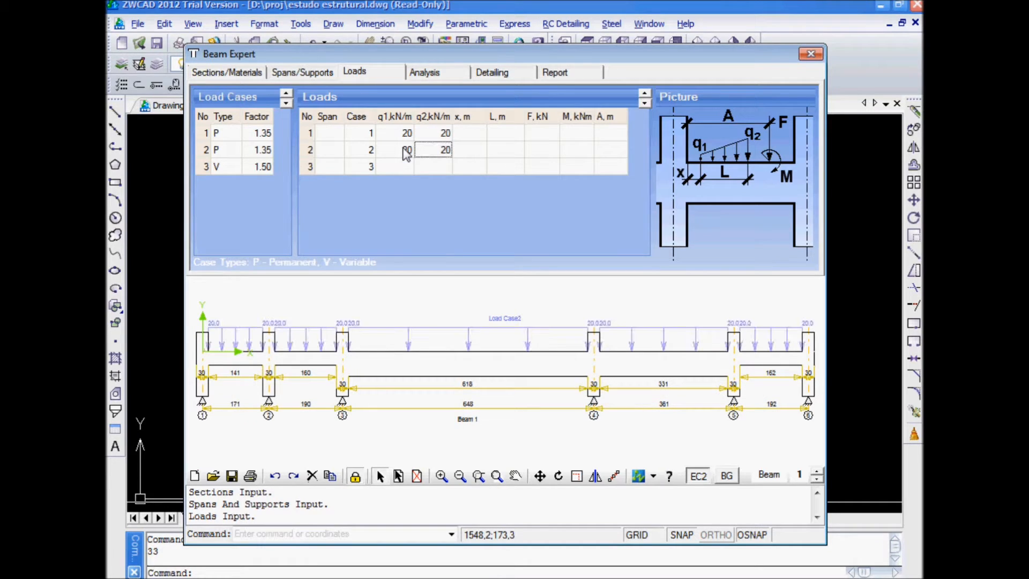
pyautogui.click(406, 166)
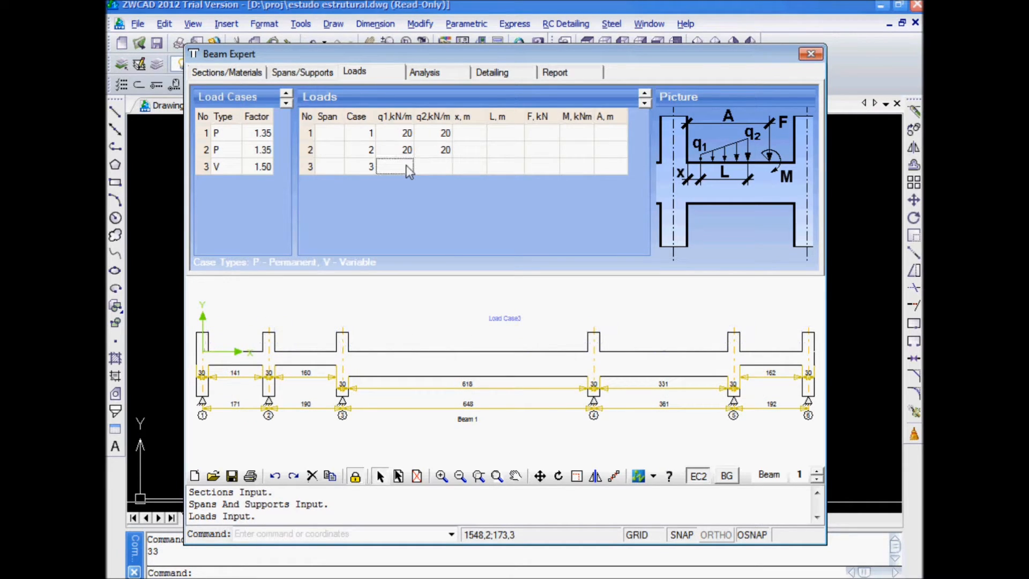
pyautogui.write('20')
pyautogui.press('Tab')
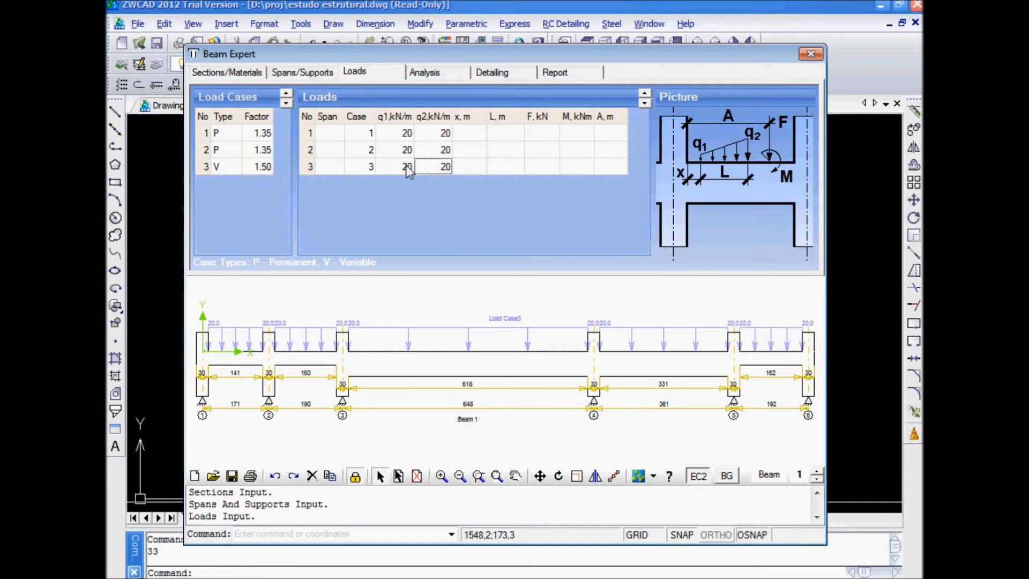
# Try a trapezoidal load in case 1 with q2 of 30 kN/m, and restore q2 to 20 kN/m
pyautogui.click(408, 135)
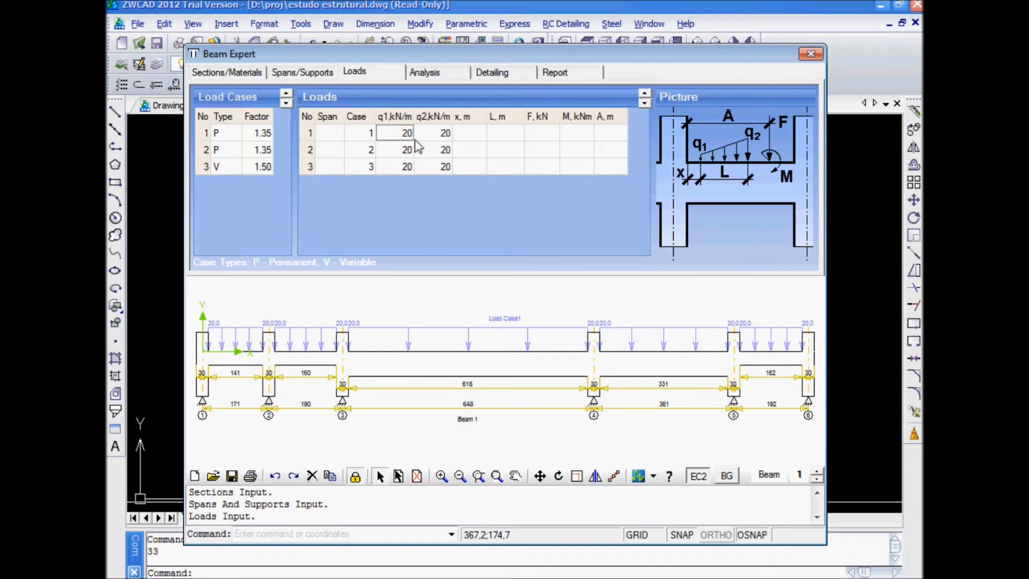
pyautogui.click(435, 131)
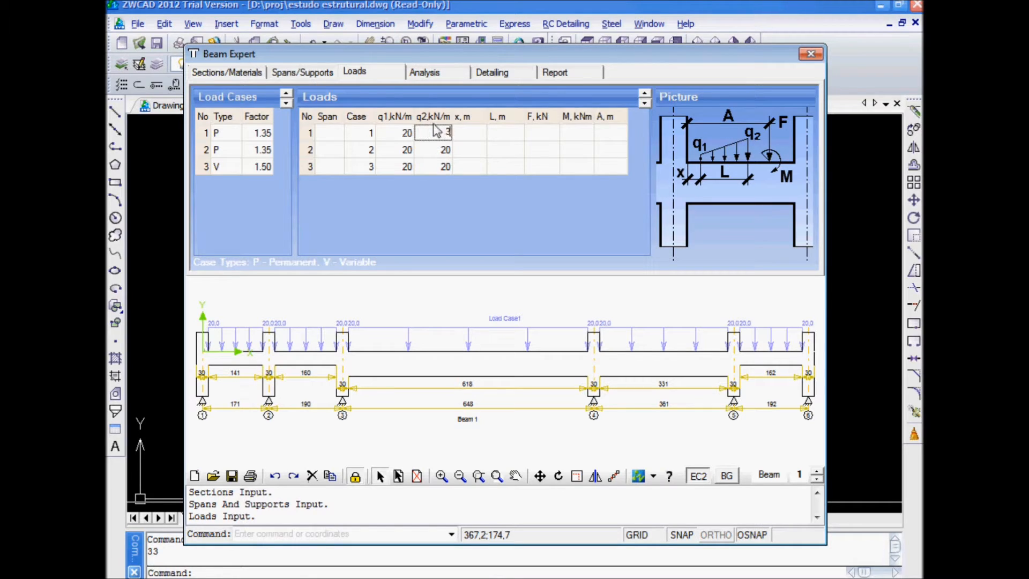
pyautogui.write('30')
pyautogui.press('Tab')
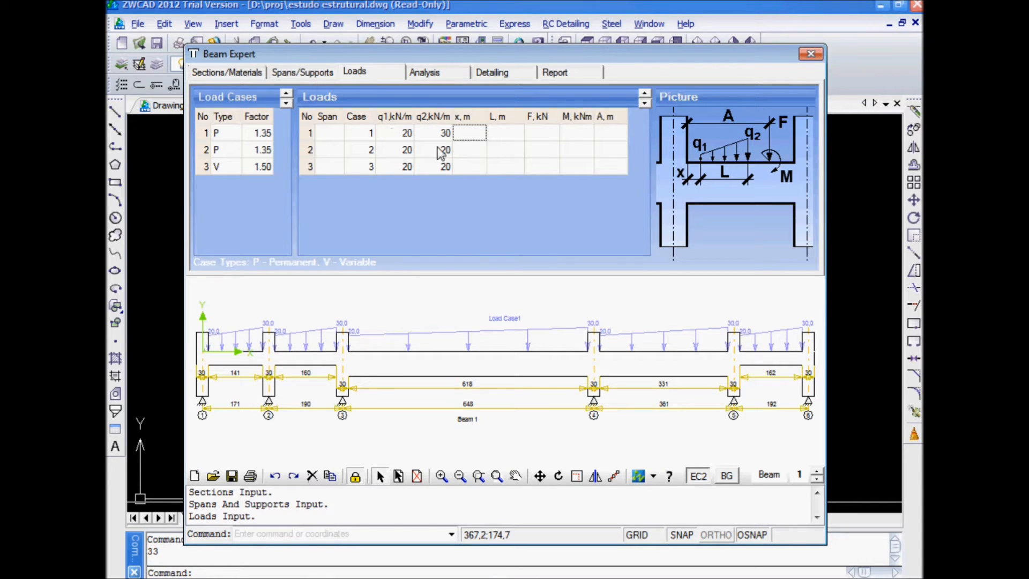
pyautogui.click(445, 136)
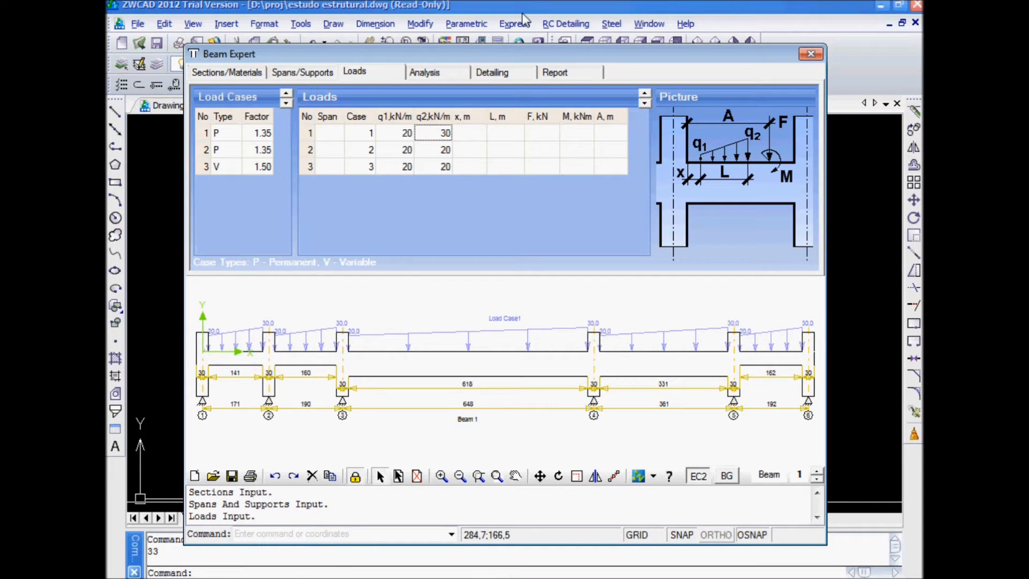
pyautogui.press('Tab')
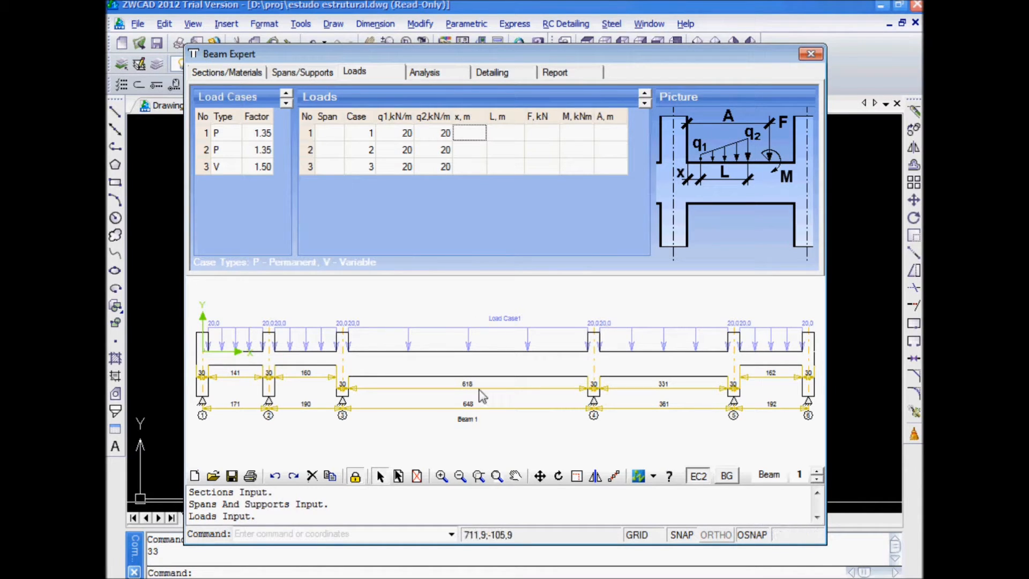
pyautogui.click(497, 136)
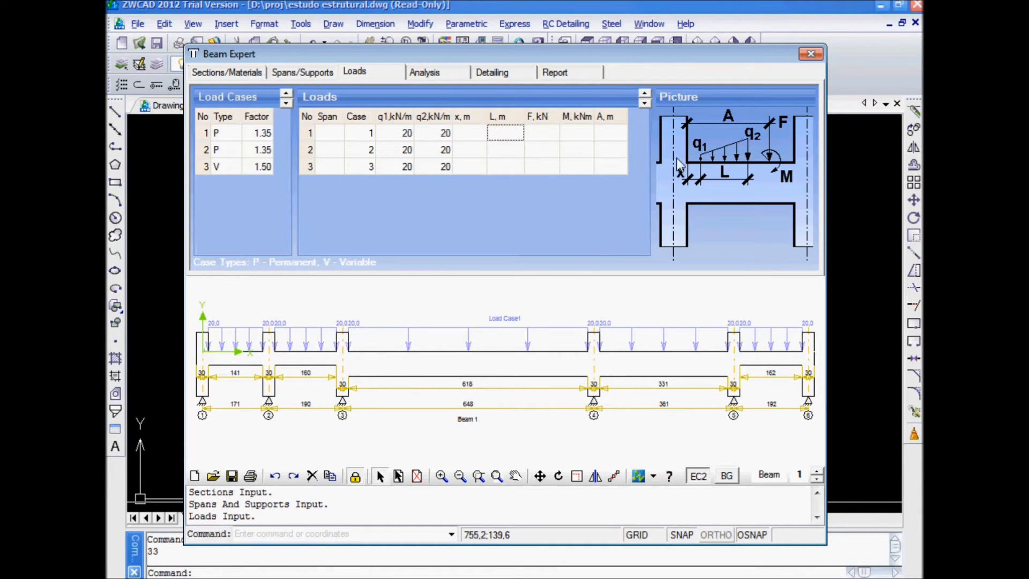
# Try a concentrated load at distance A of 9 m in case 1, with F of 25 kN and of 100 kN
pyautogui.click(611, 134)
pyautogui.click(537, 131)
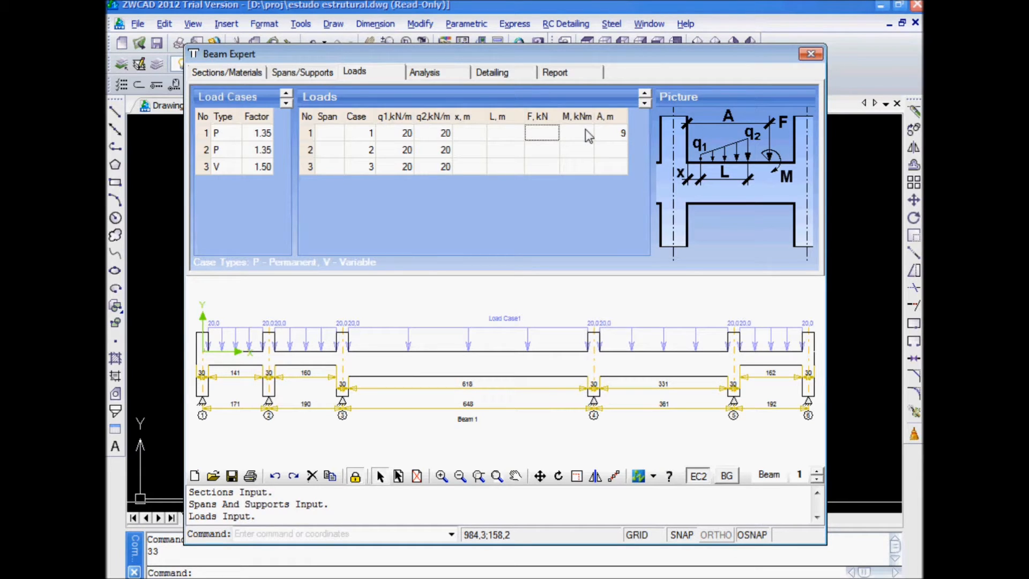
pyautogui.write('25')
pyautogui.click(567, 135)
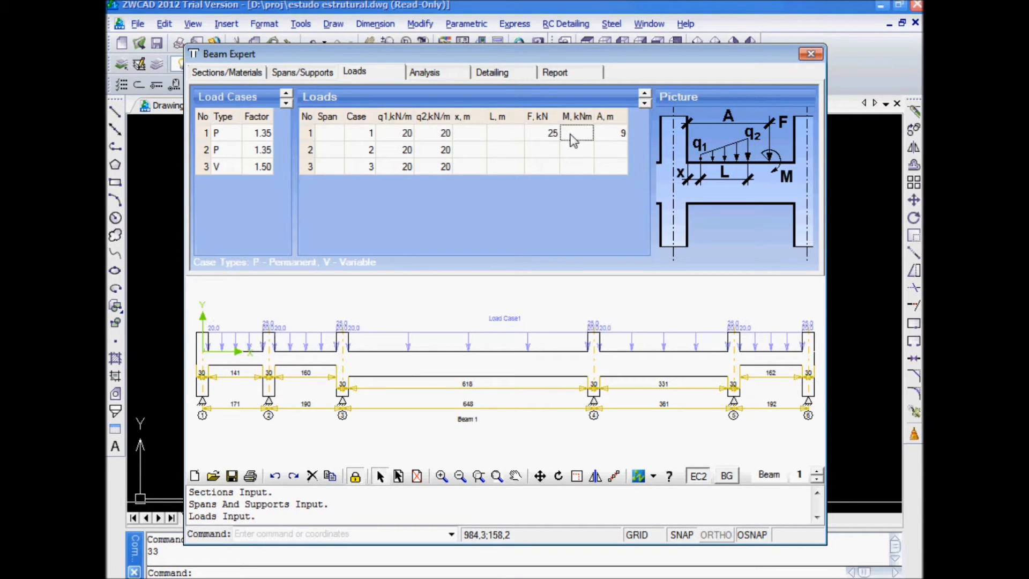
pyautogui.click(538, 129)
pyautogui.write('100')
# Try distances A of 7, 5 and 2 m for the 100 kN concentrated load in case 1
pyautogui.click(609, 134)
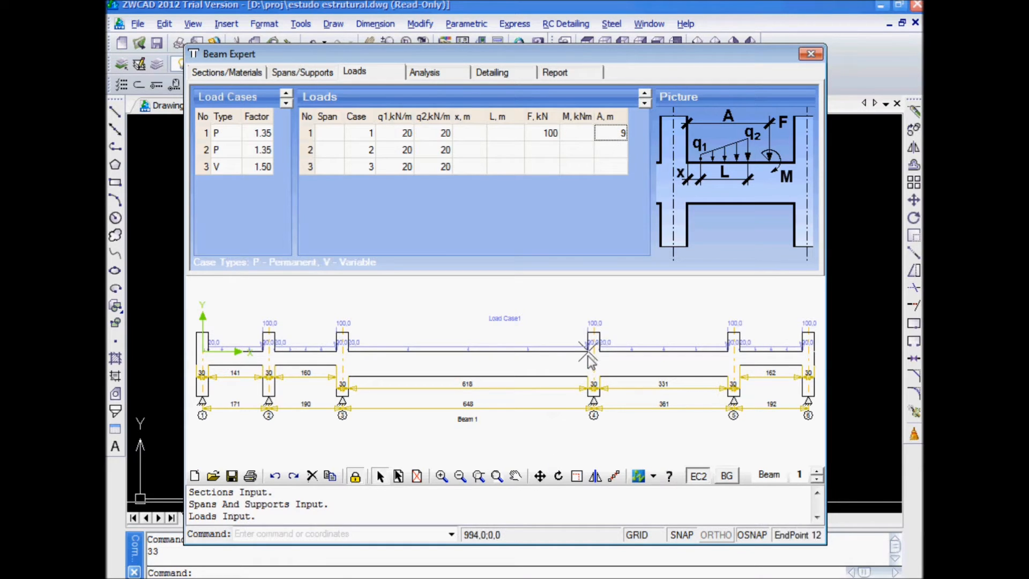
pyautogui.write('7')
pyautogui.click(620, 151)
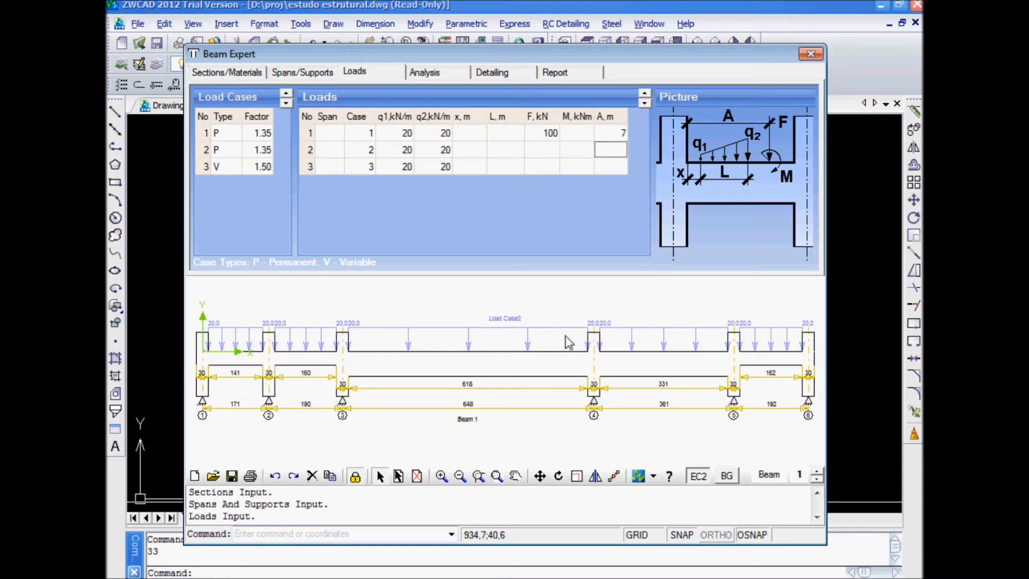
pyautogui.click(604, 137)
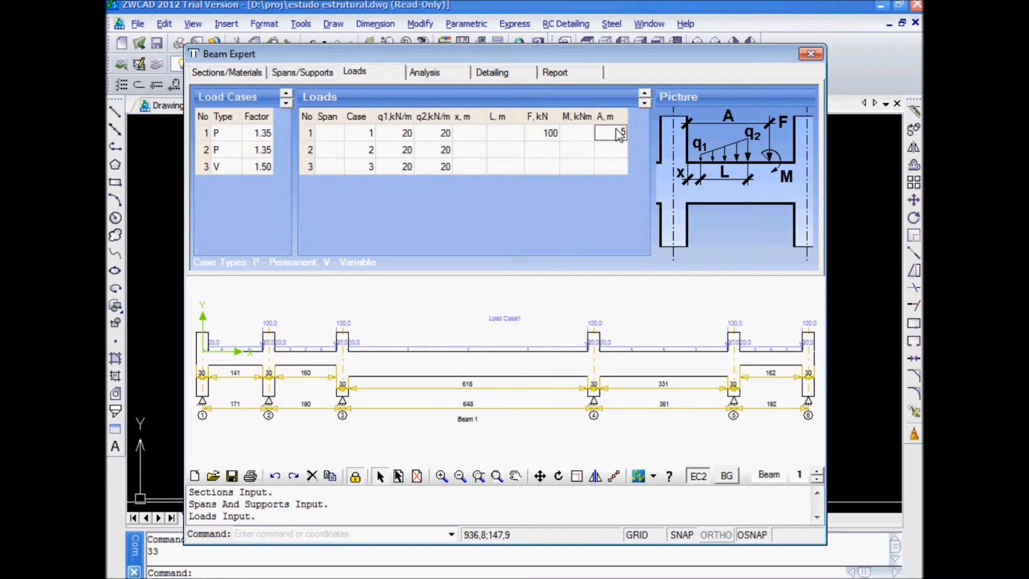
pyautogui.press('Return')
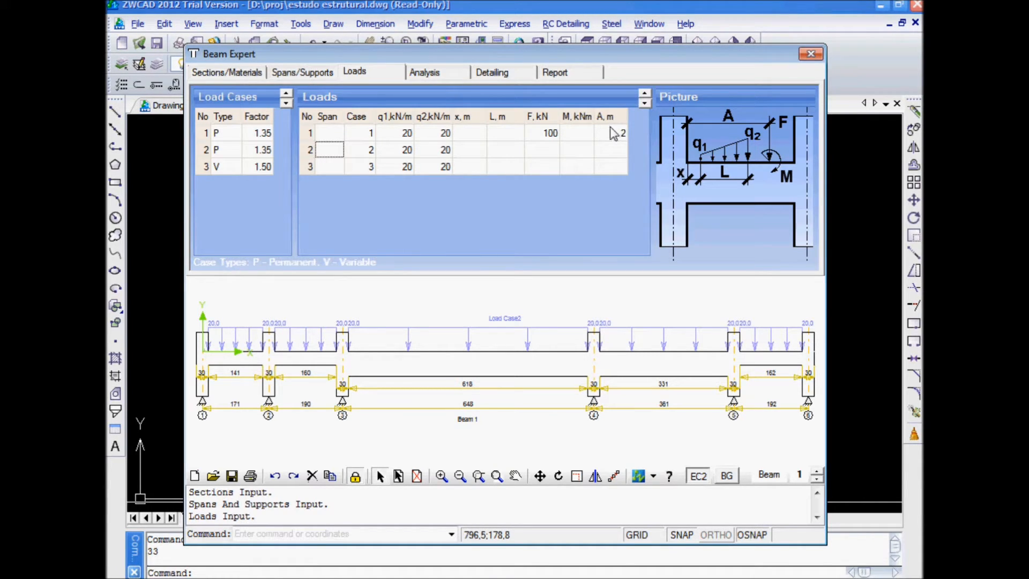
pyautogui.click(400, 138)
pyautogui.click(623, 133)
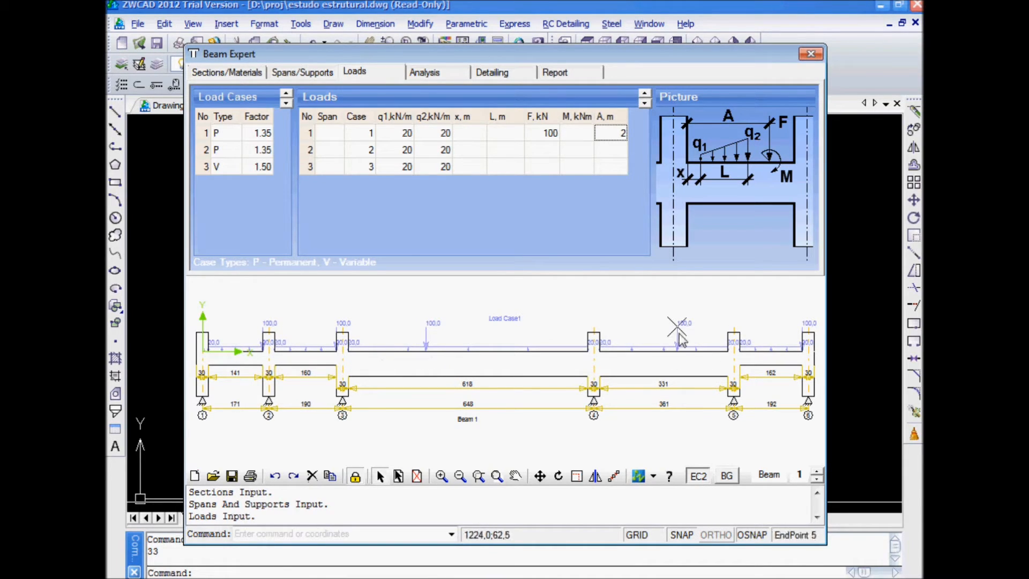
# Clear the concentrated load F and its distance A from the case 1 load
pyautogui.click(538, 135)
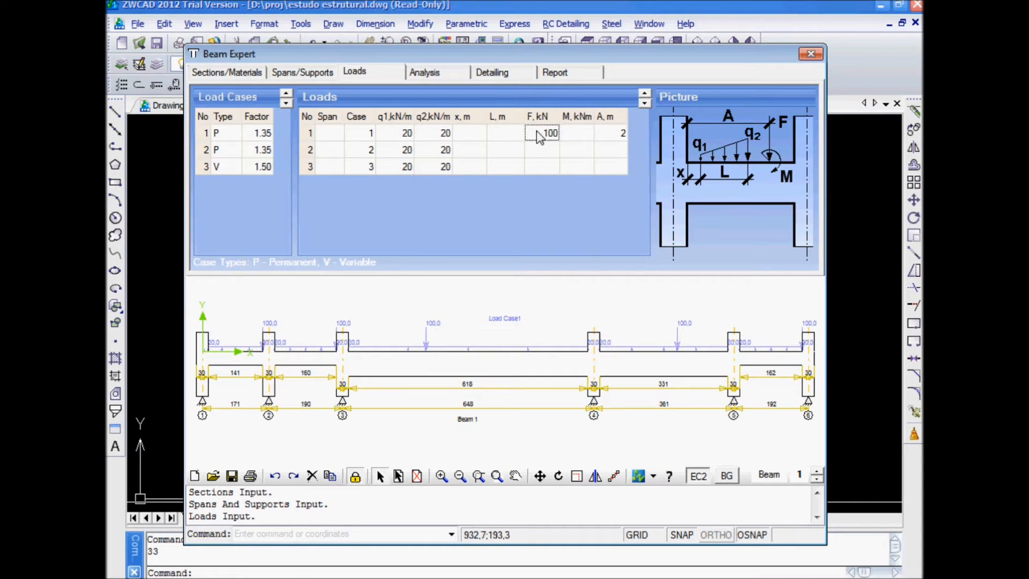
pyautogui.press('Delete')
pyautogui.click(611, 135)
pyautogui.press('Delete')
pyautogui.click(513, 145)
pyautogui.click(403, 150)
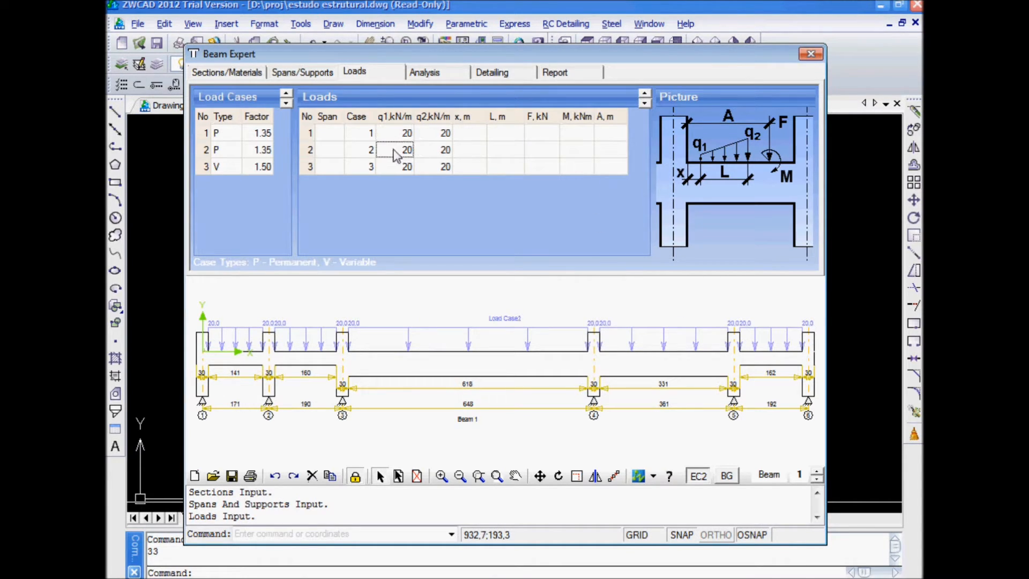
# Assign section 1 to span 4 and analyse the beam with that section to produce its internal force diagrams
pyautogui.click(435, 73)
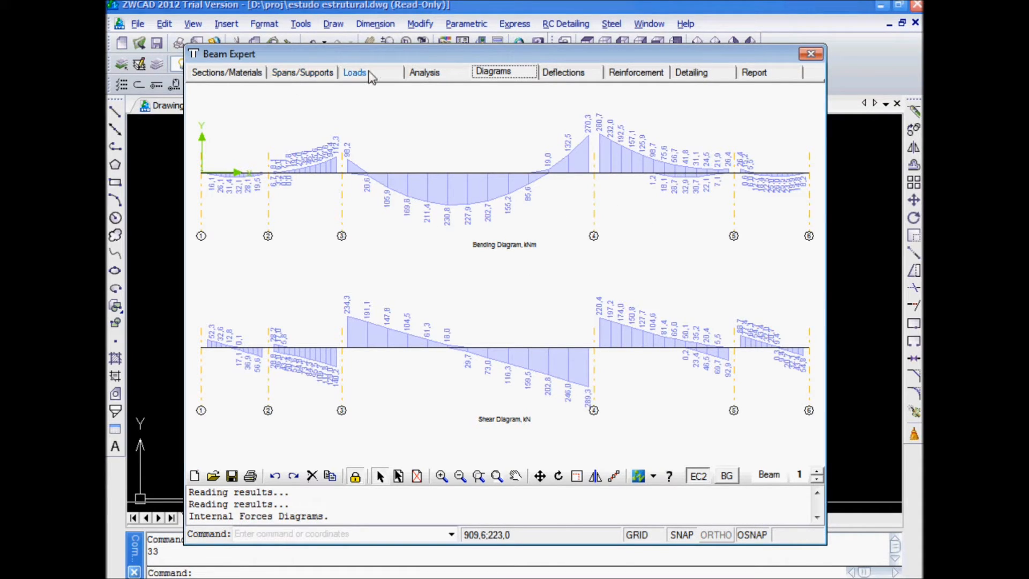
pyautogui.click(282, 74)
pyautogui.click(262, 176)
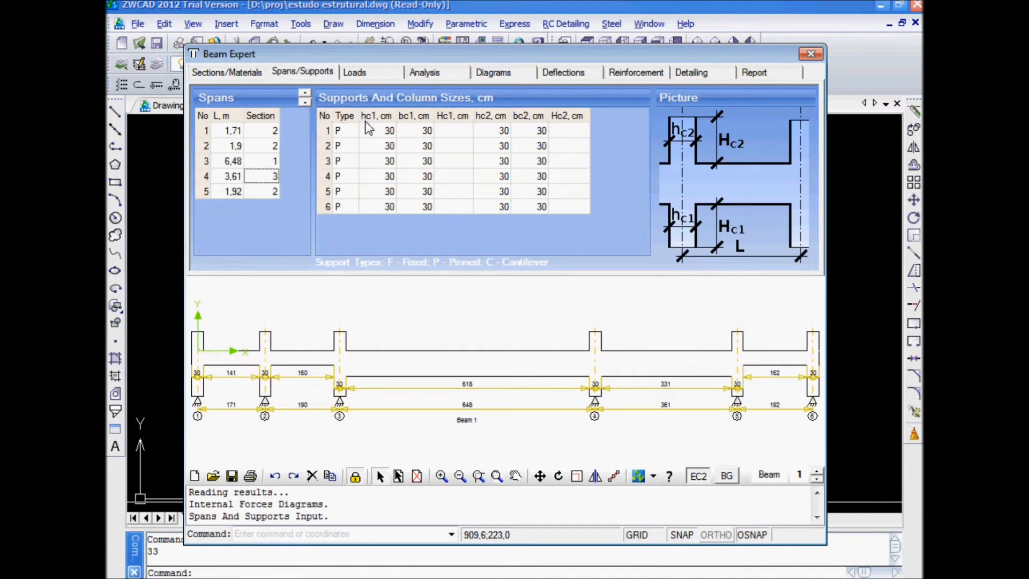
pyautogui.write('1')
pyautogui.press('Tab')
pyautogui.click(435, 77)
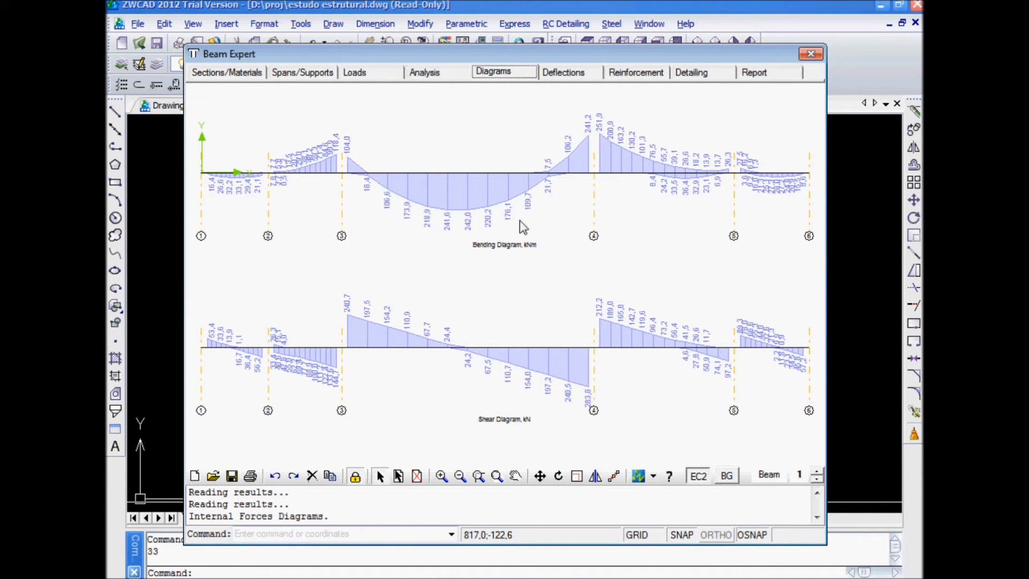
# Review the loads of the three cases and rerun the analysis to display the bending and shear diagrams
pyautogui.click(354, 73)
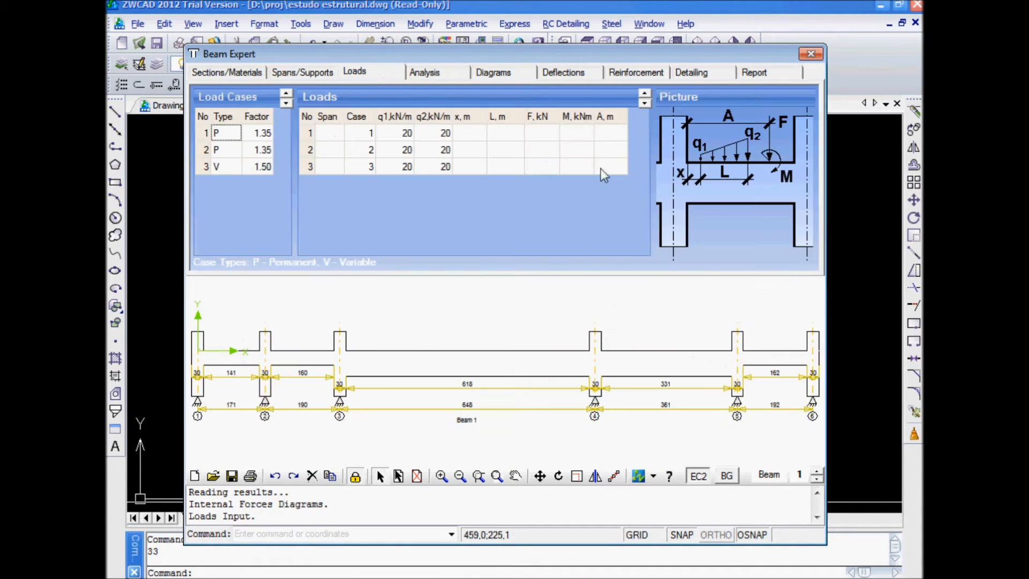
pyautogui.click(500, 75)
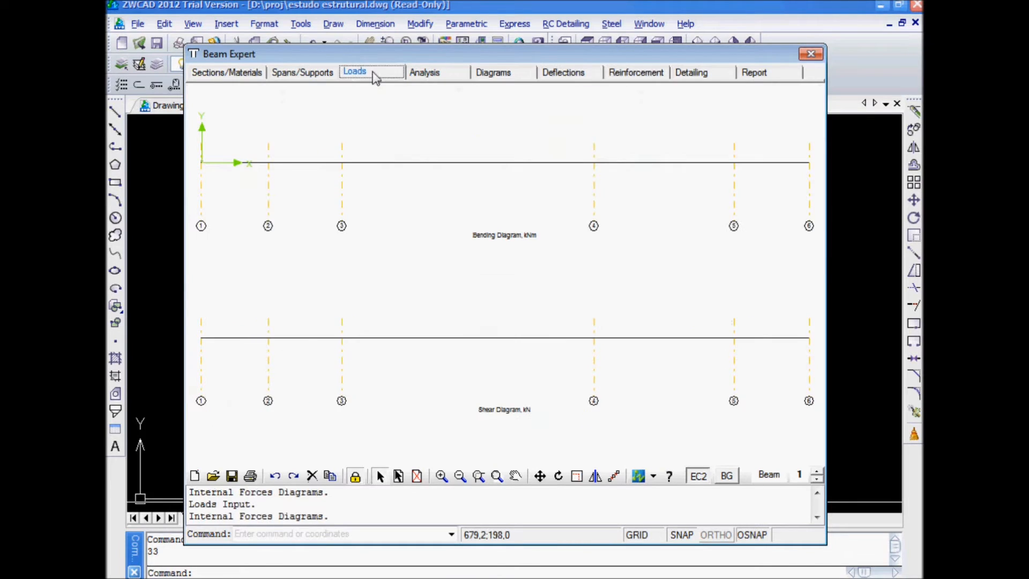
pyautogui.click(358, 76)
pyautogui.click(426, 72)
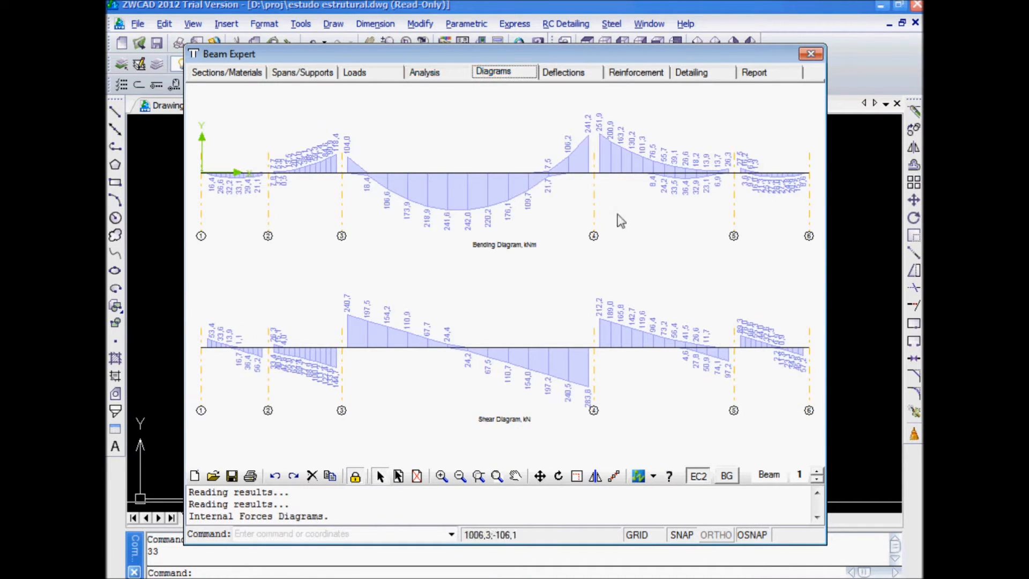
# Calculate the beam's elastic deflections and its required main and shear reinforcement
pyautogui.click(563, 75)
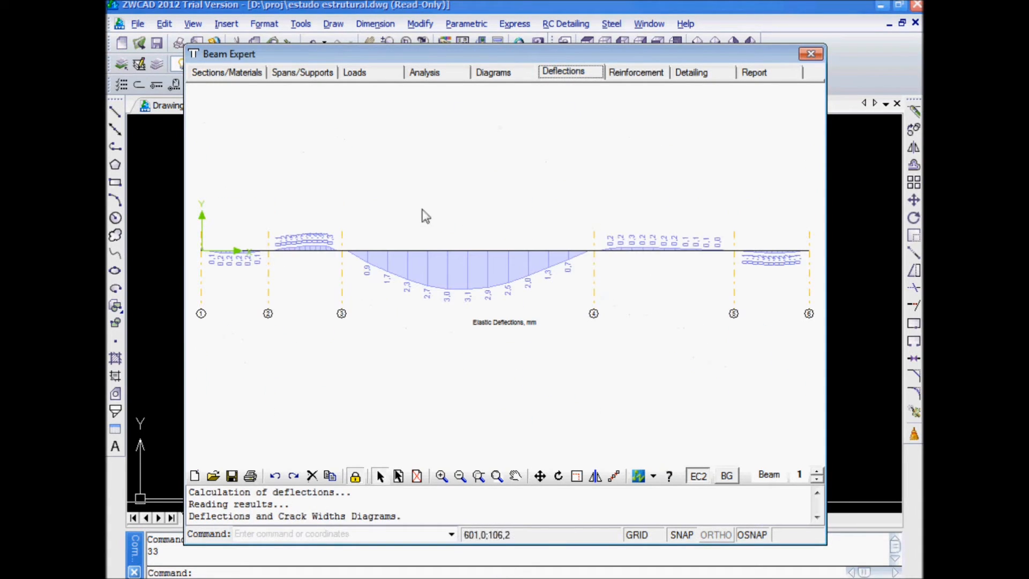
pyautogui.click(636, 74)
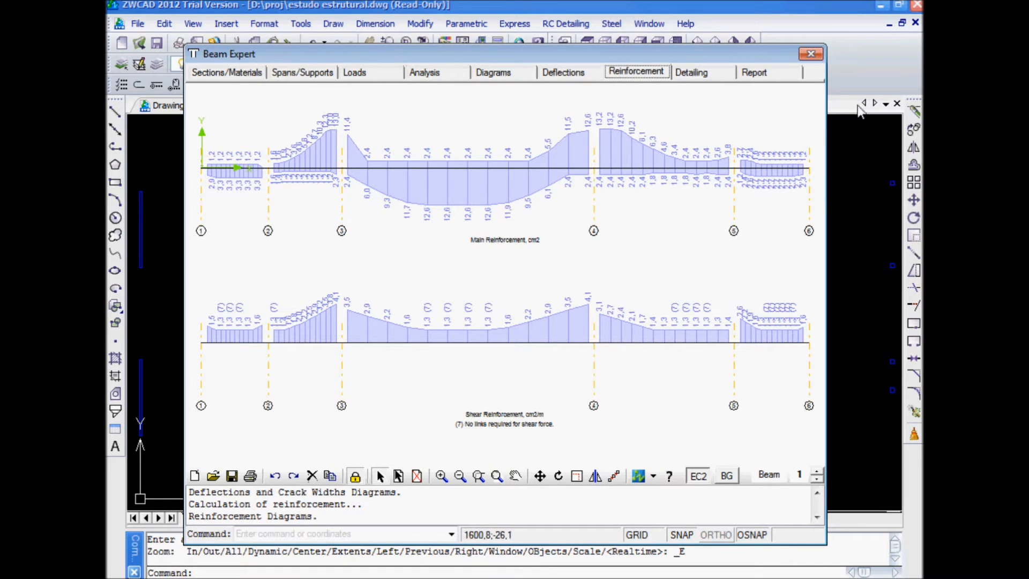
# Open the detailing settings, try the BS8666 bending schedule format, and set it back to General
pyautogui.click(687, 76)
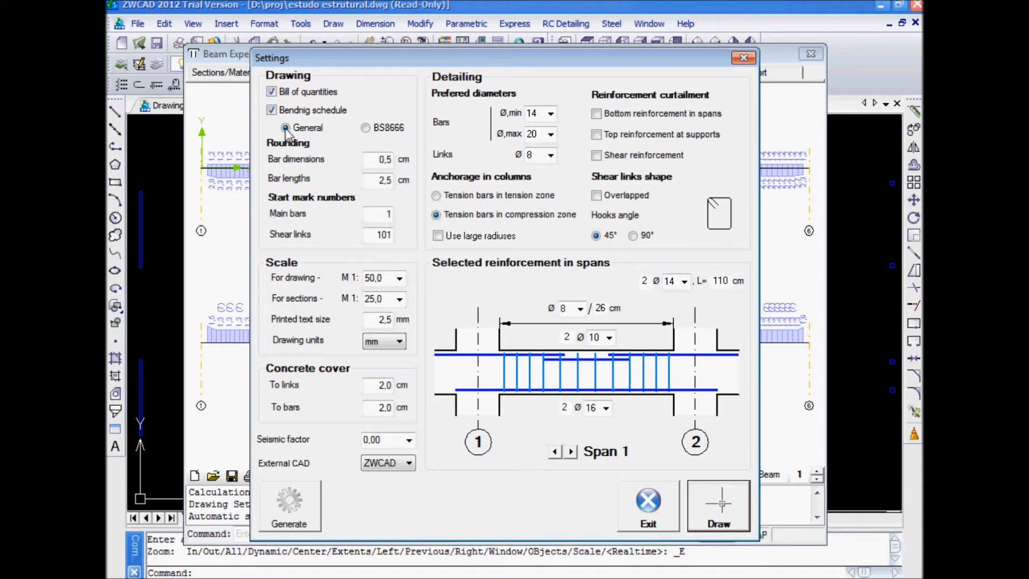
pyautogui.click(365, 131)
pyautogui.click(286, 129)
# Set rounding to 0.5 cm for bar dimensions and 2.5 cm for bar lengths, with start marks 1 for main bars and 101 for links
pyautogui.moveTo(372, 162); pyautogui.dragTo(391, 162)
pyautogui.moveTo(372, 181); pyautogui.dragTo(396, 180)
pyautogui.click(399, 213)
pyautogui.click(378, 234)
pyautogui.click(382, 214)
pyautogui.click(375, 239)
pyautogui.click(391, 214)
pyautogui.press('Tab')
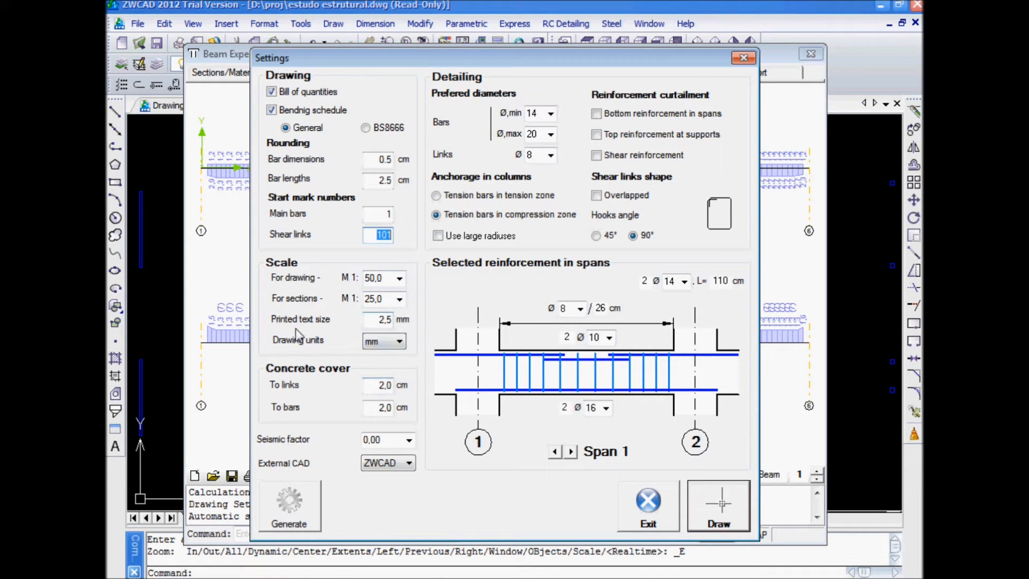
# Set the printed text size of the drawing to 2 mm
pyautogui.click(381, 320)
pyautogui.write('2')
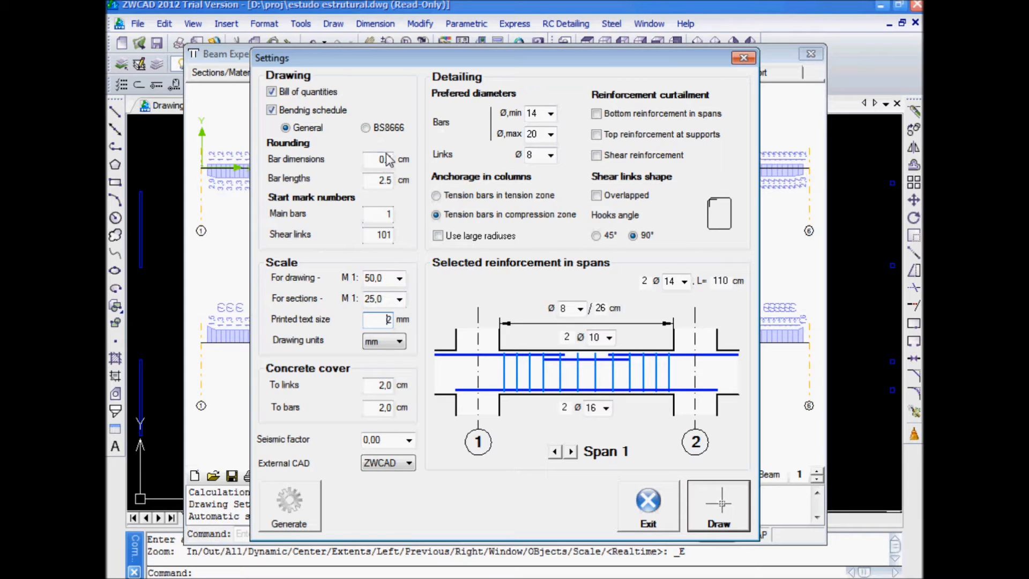
pyautogui.click(382, 385)
# Try a seismic factor of 0.22, and set it back to 0
pyautogui.click(409, 440)
pyautogui.click(409, 440)
pyautogui.click(409, 440)
pyautogui.click(409, 441)
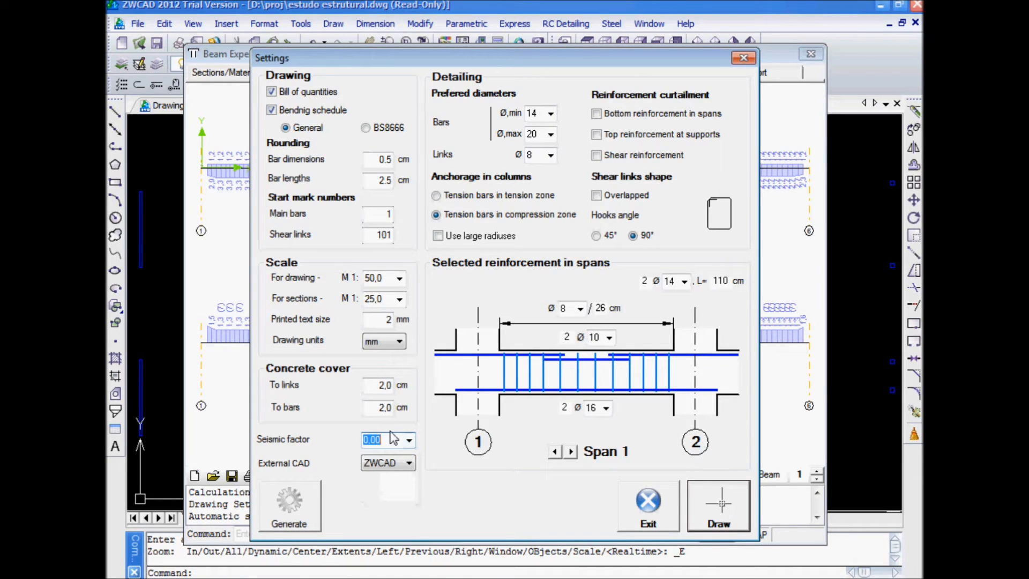
pyautogui.write('0.22')
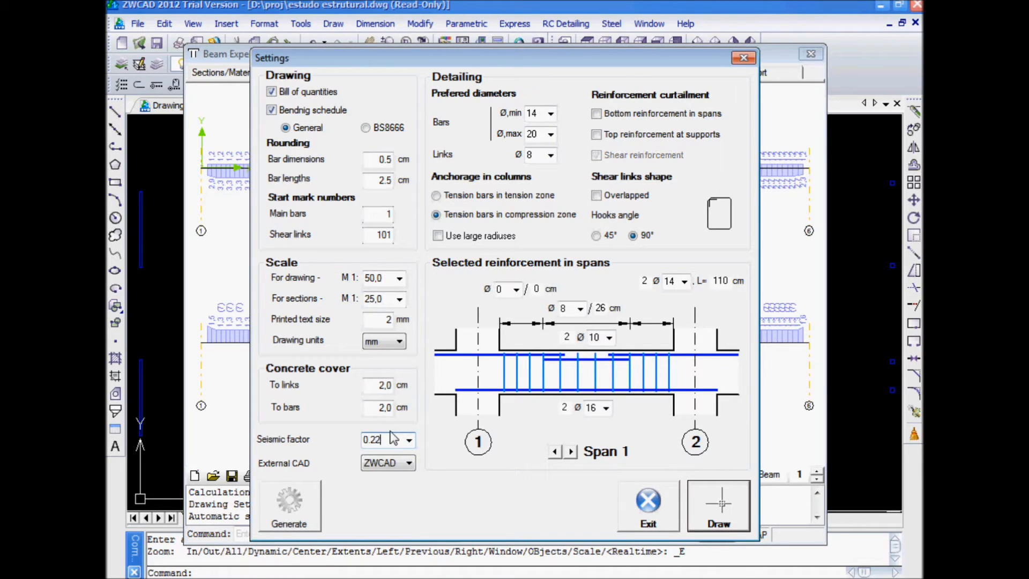
pyautogui.press('BackSpace')
pyautogui.press('BackSpace')
pyautogui.press('BackSpace')
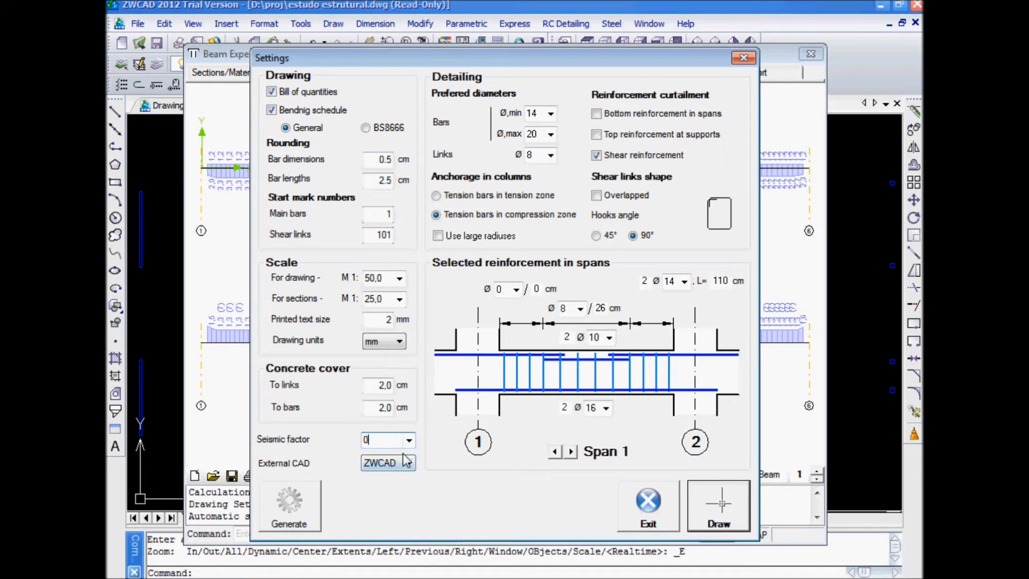
# Choose ZWCAD as the external CAD and set the preferred link diameter to 6 mm
pyautogui.click(379, 464)
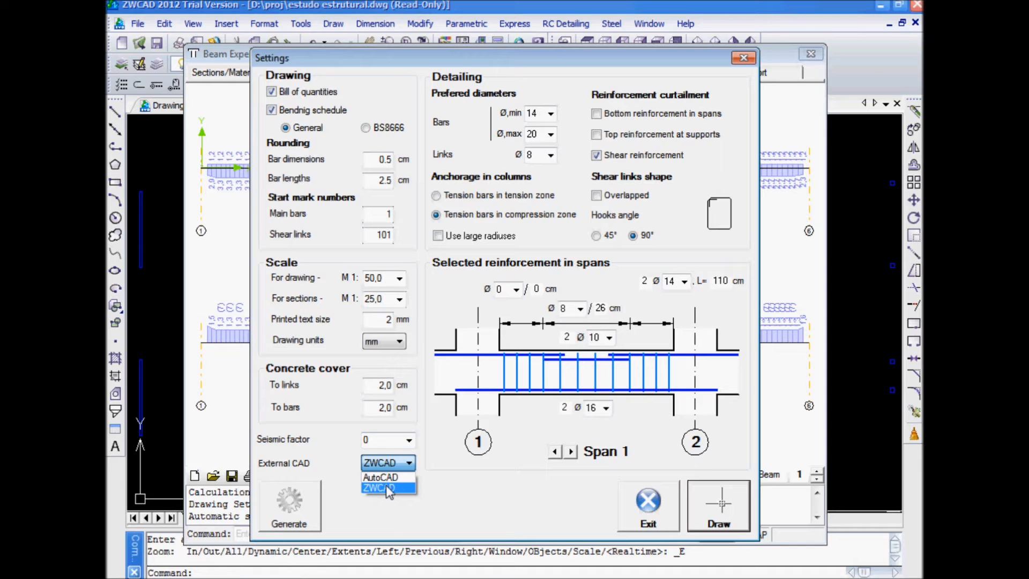
pyautogui.click(386, 488)
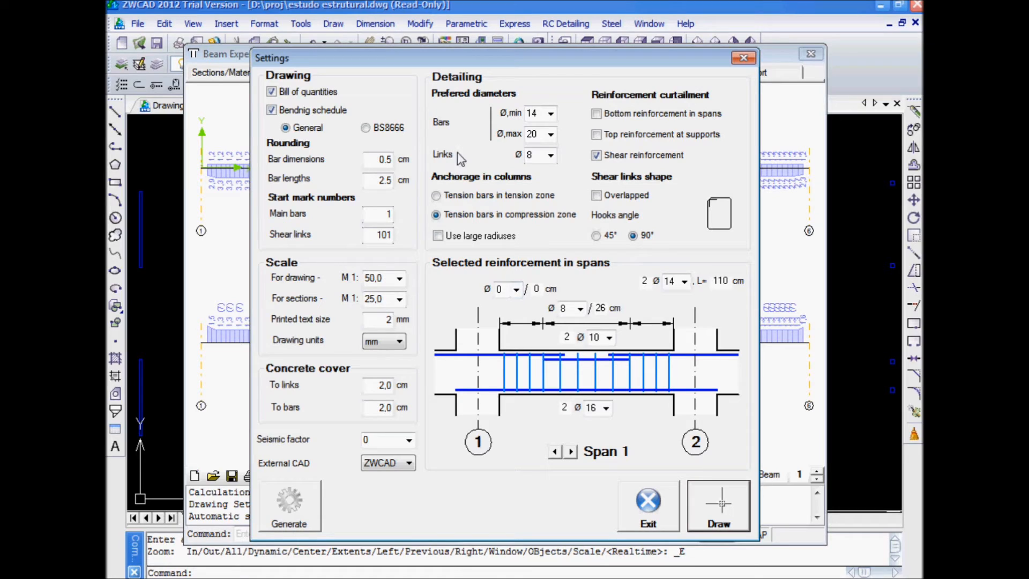
pyautogui.click(550, 155)
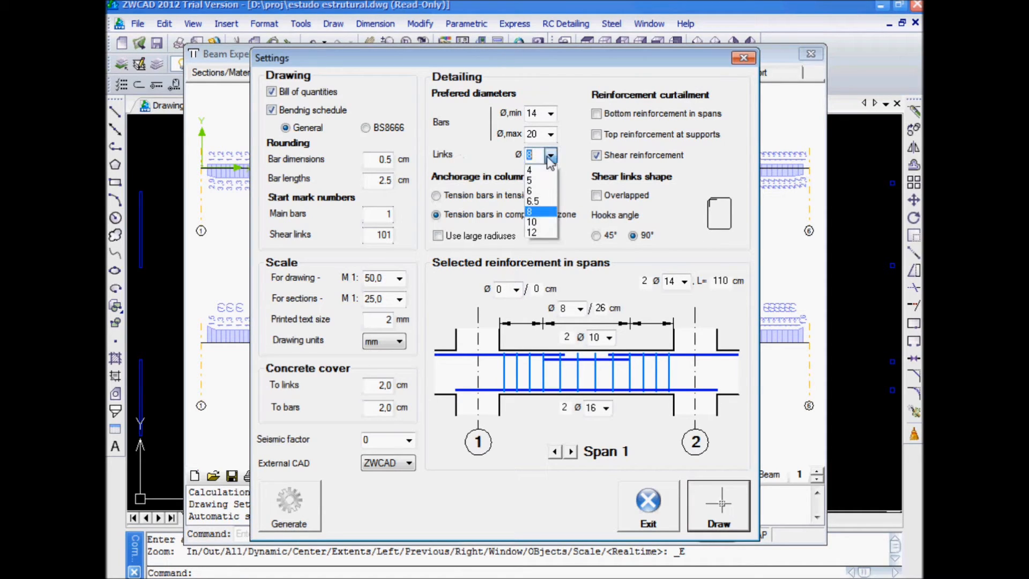
pyautogui.click(542, 191)
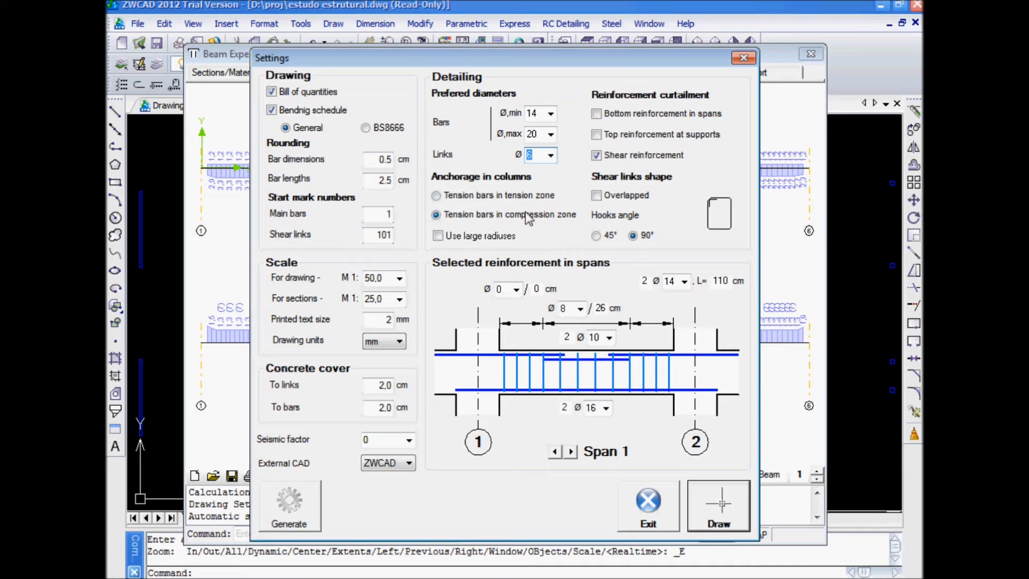
# Try tension-zone anchorage, large radiuses and curtailment of the top reinforcement at supports, and restore these settings
pyautogui.click(448, 196)
pyautogui.click(438, 236)
pyautogui.click(595, 154)
pyautogui.click(596, 135)
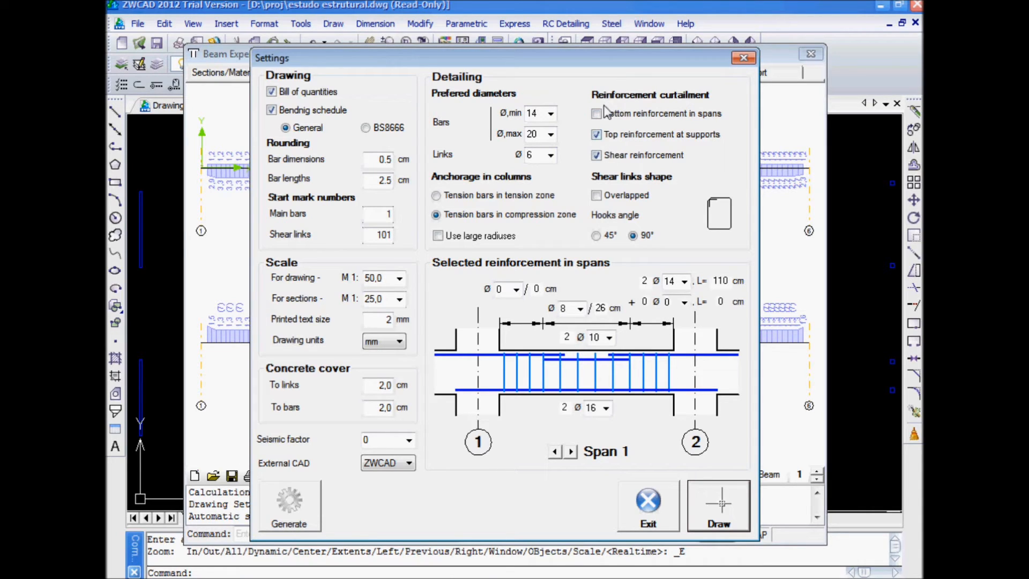
pyautogui.click(596, 135)
pyautogui.click(597, 136)
pyautogui.click(597, 135)
pyautogui.click(597, 136)
pyautogui.click(597, 135)
# Enable curtailment of the shear reinforcement, and use non-overlapped shear links with 45° hooks
pyautogui.click(597, 155)
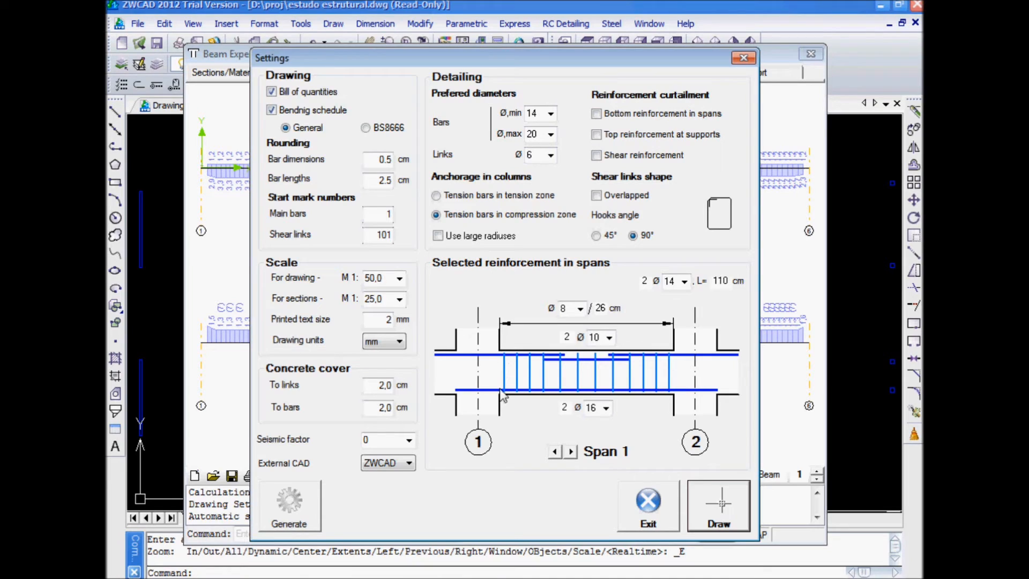
pyautogui.click(597, 159)
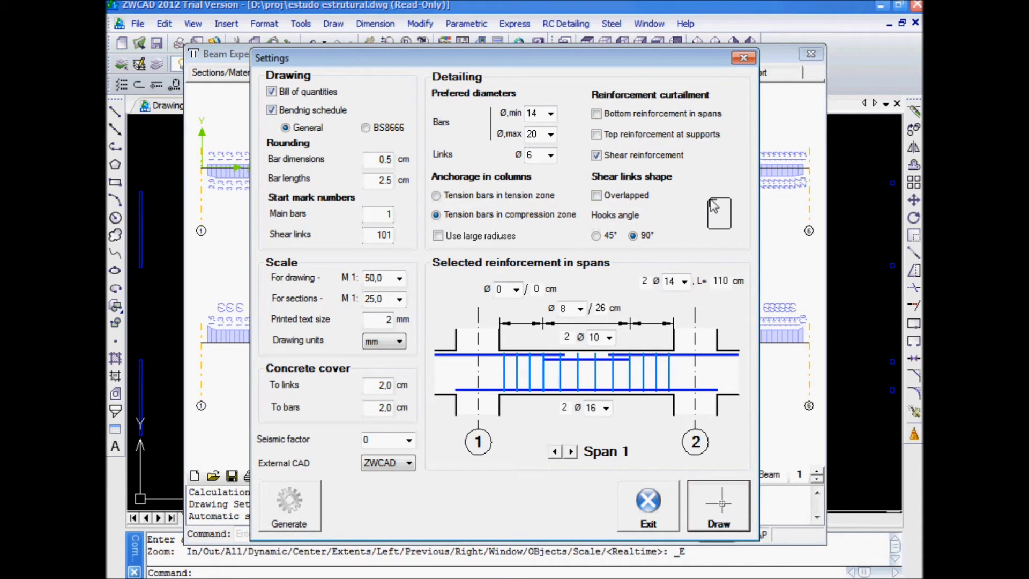
pyautogui.click(620, 201)
pyautogui.click(619, 196)
pyautogui.click(608, 237)
# Examine the selected reinforcement of spans 2 to 4, and return to span 1
pyautogui.click(571, 452)
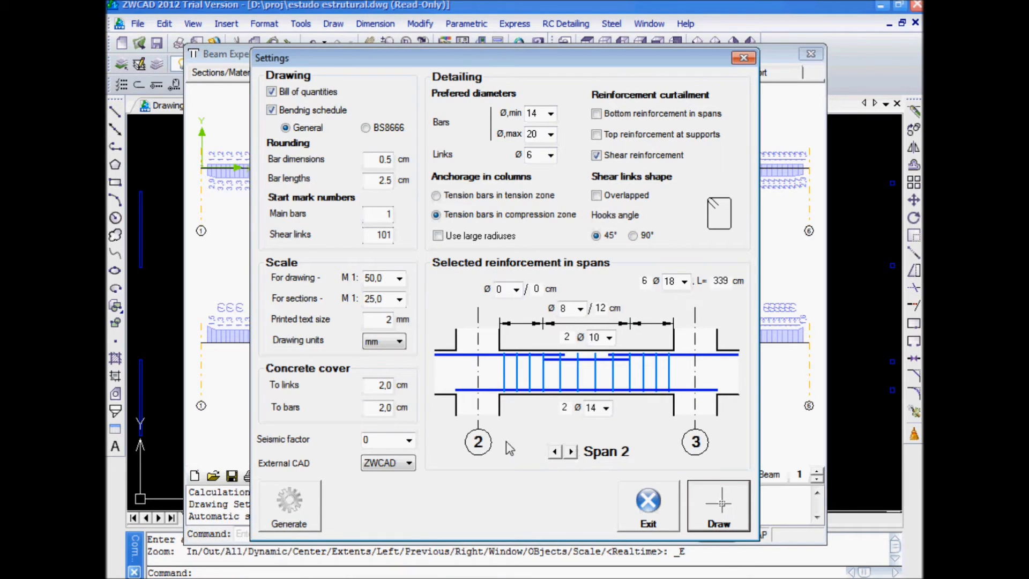
pyautogui.click(571, 451)
pyautogui.click(571, 452)
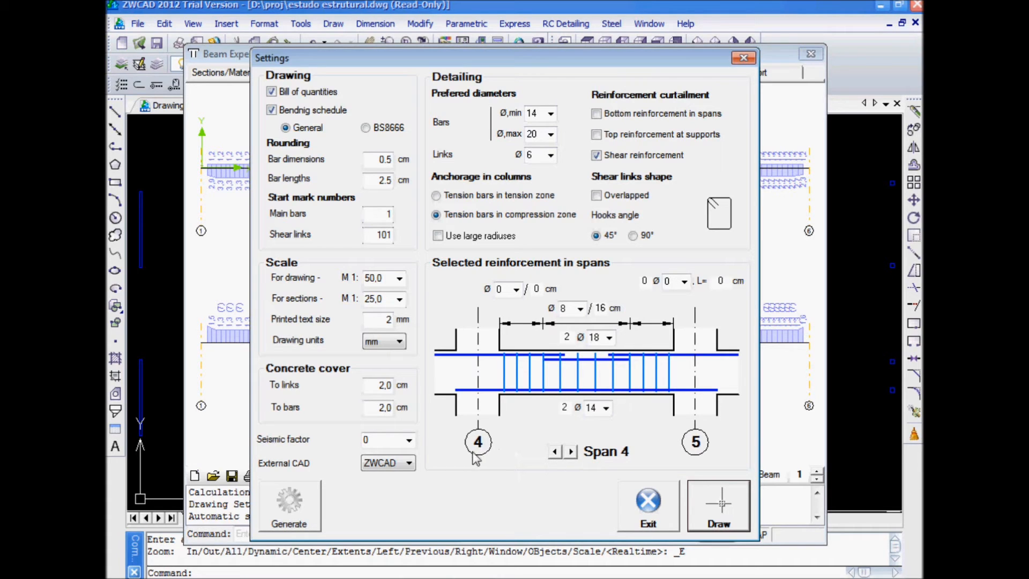
pyautogui.click(555, 452)
pyautogui.click(555, 452)
pyautogui.click(555, 451)
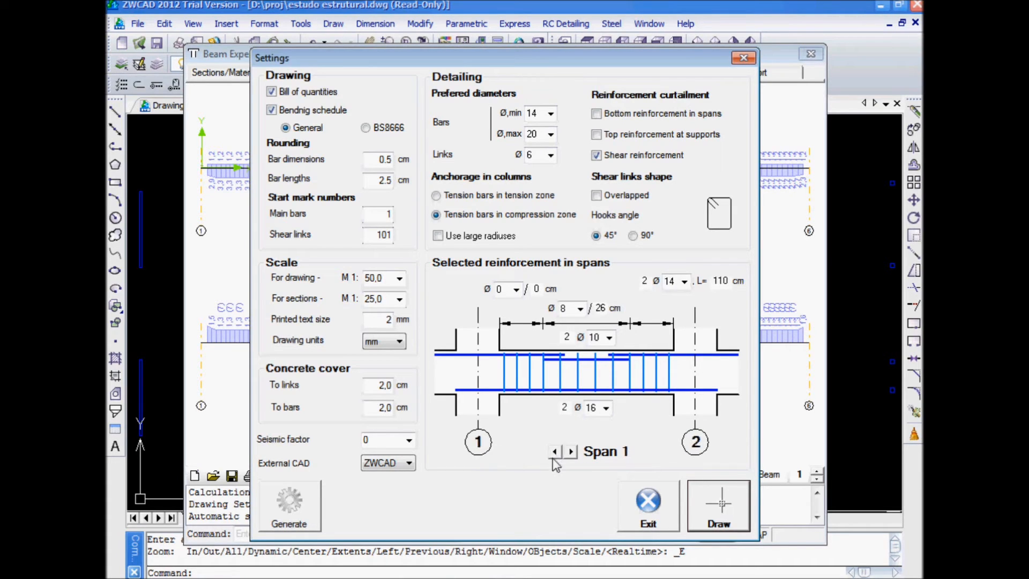
# Regenerate the reinforcement selection with the chosen settings and draw the beam's reinforcement detailing
pyautogui.click(292, 515)
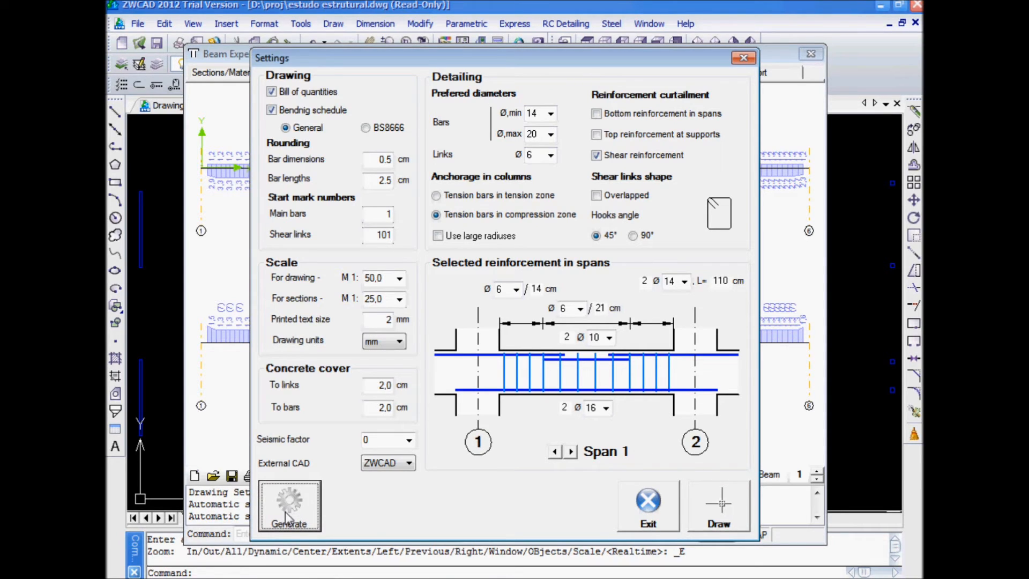
pyautogui.click(720, 514)
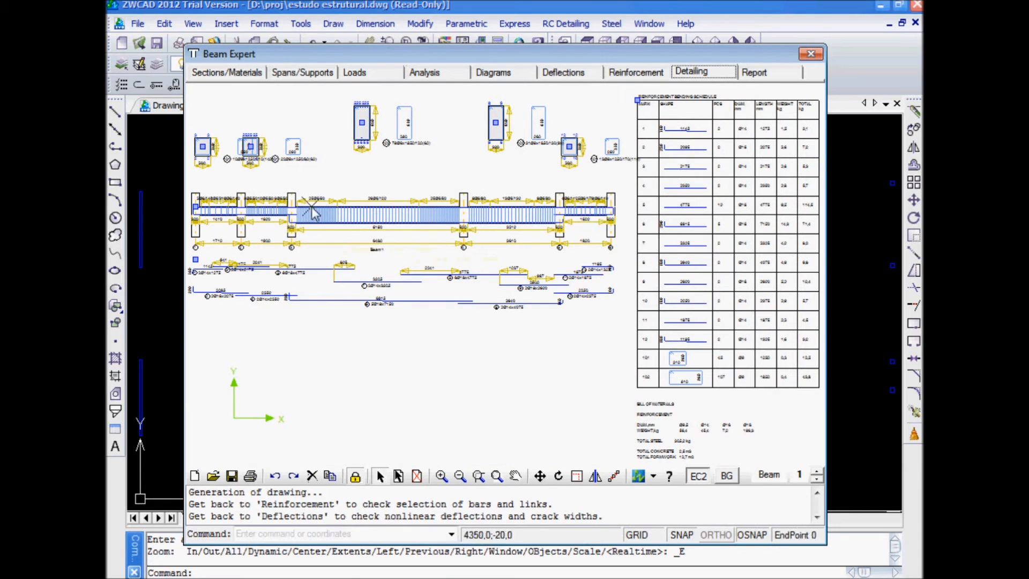
# Examine the link zones and cross-sections along the beam in the new detailing drawing
pyautogui.click(335, 159)
pyautogui.click(372, 183)
pyautogui.scroll(7, 339, 107)
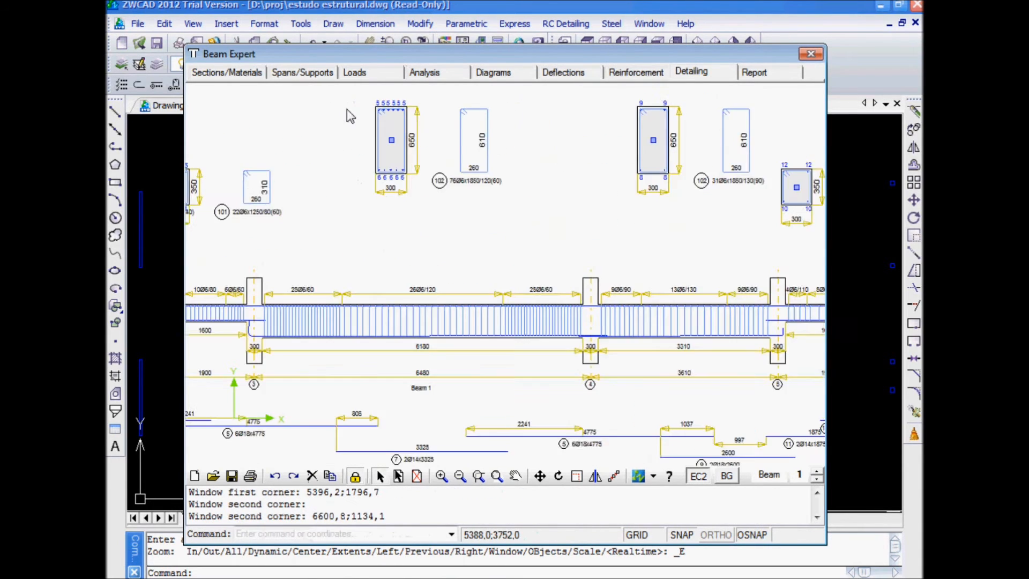
pyautogui.scroll(-5, 357, 146)
pyautogui.moveTo(359, 243); pyautogui.dragTo(528, 282, button='middle')
pyautogui.scroll(5, 467, 268)
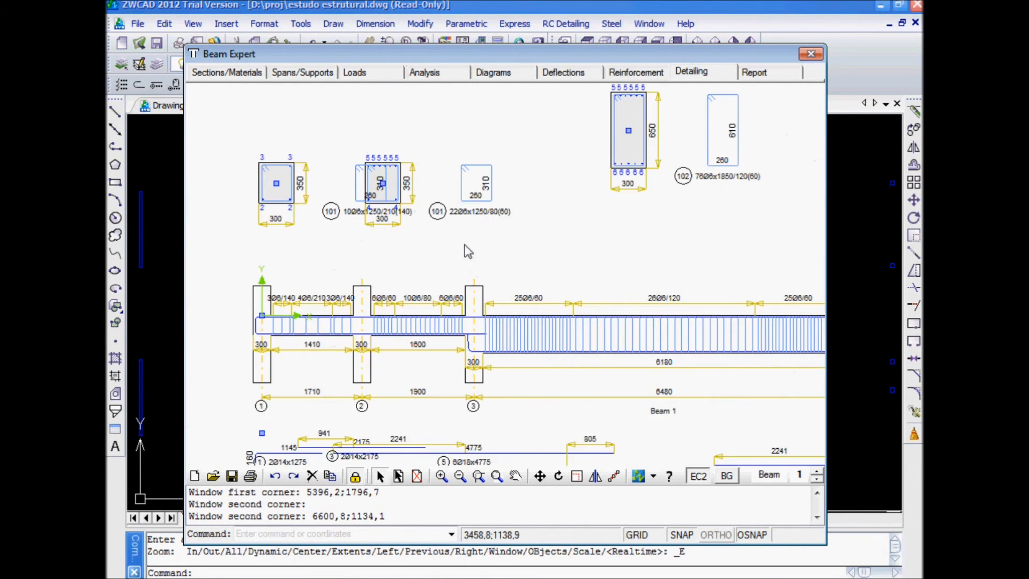
pyautogui.scroll(-5, 466, 265)
pyautogui.moveTo(627, 255)
pyautogui.mouseDown(button='middle')
pyautogui.moveTo(550, 279)
pyautogui.moveTo(633, 255)
pyautogui.moveTo(753, 302)
pyautogui.moveTo(573, 272)
pyautogui.moveTo(625, 253)
pyautogui.moveTo(562, 310)
pyautogui.moveTo(546, 284)
pyautogui.mouseUp(button='middle')
pyautogui.scroll(1, 538, 279)
pyautogui.scroll(-5, 545, 285)
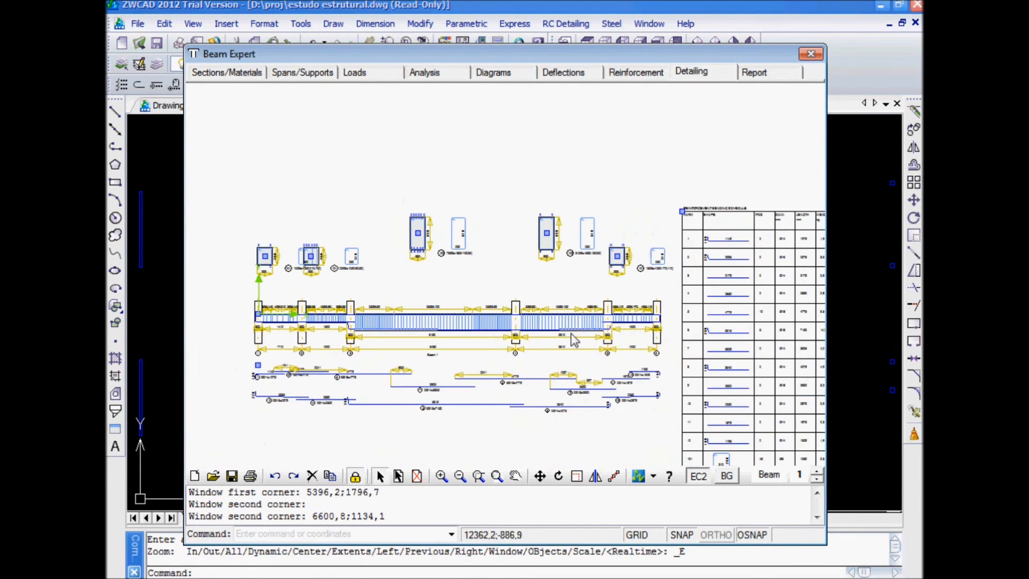
pyautogui.scroll(2, 550, 254)
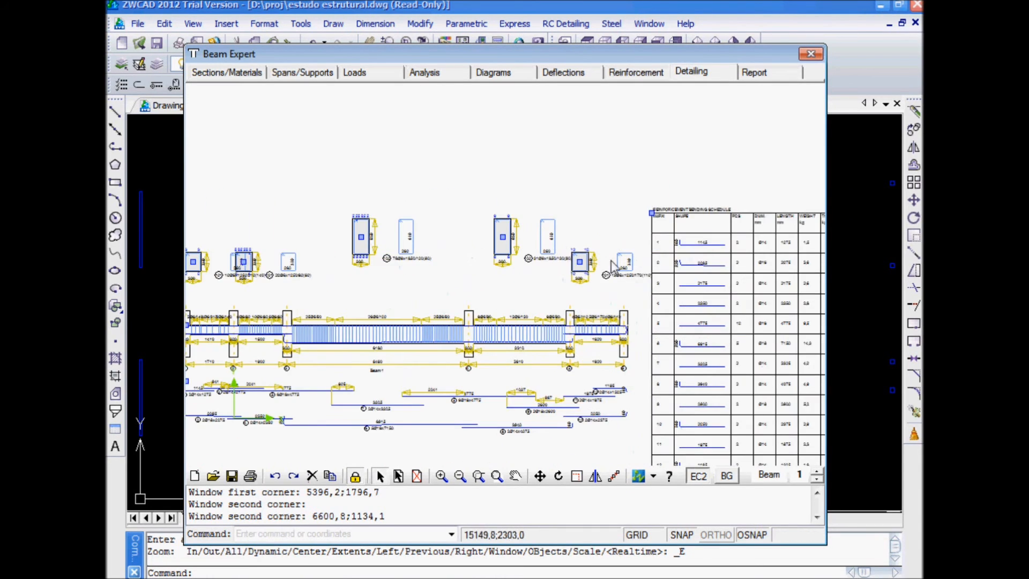
# Examine the deep sections' link detail, and the link zones and longitudinal bars between supports 3 and 4
pyautogui.scroll(6, 601, 258)
pyautogui.scroll(-1, 448, 219)
pyautogui.moveTo(294, 161); pyautogui.dragTo(503, 257, button='middle')
pyautogui.moveTo(241, 228); pyautogui.dragTo(567, 273, button='middle')
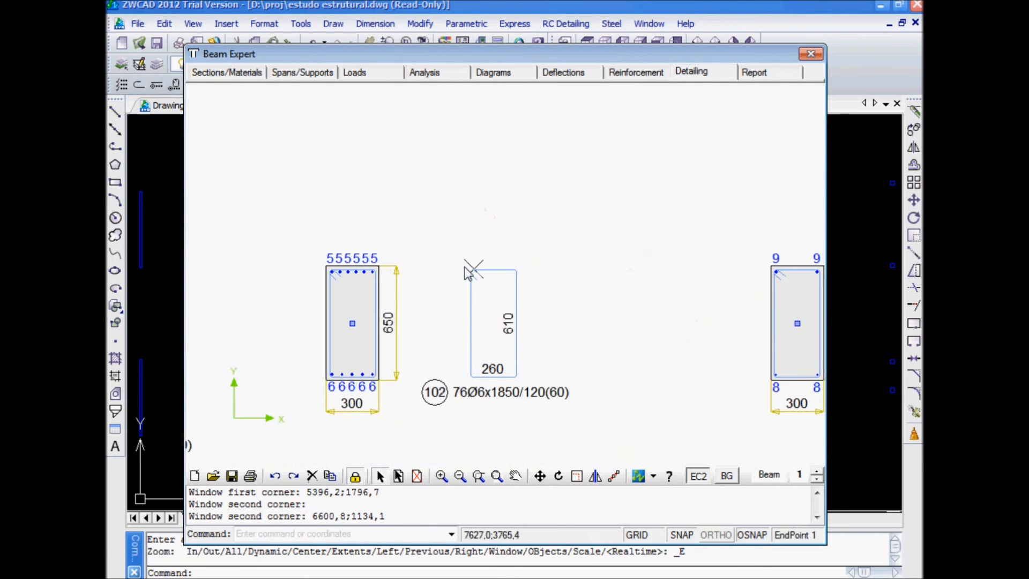
pyautogui.moveTo(311, 345); pyautogui.dragTo(468, 296, button='middle')
pyautogui.scroll(5, 505, 325)
pyautogui.scroll(-6, 520, 282)
pyautogui.moveTo(569, 368); pyautogui.dragTo(420, 259, button='middle')
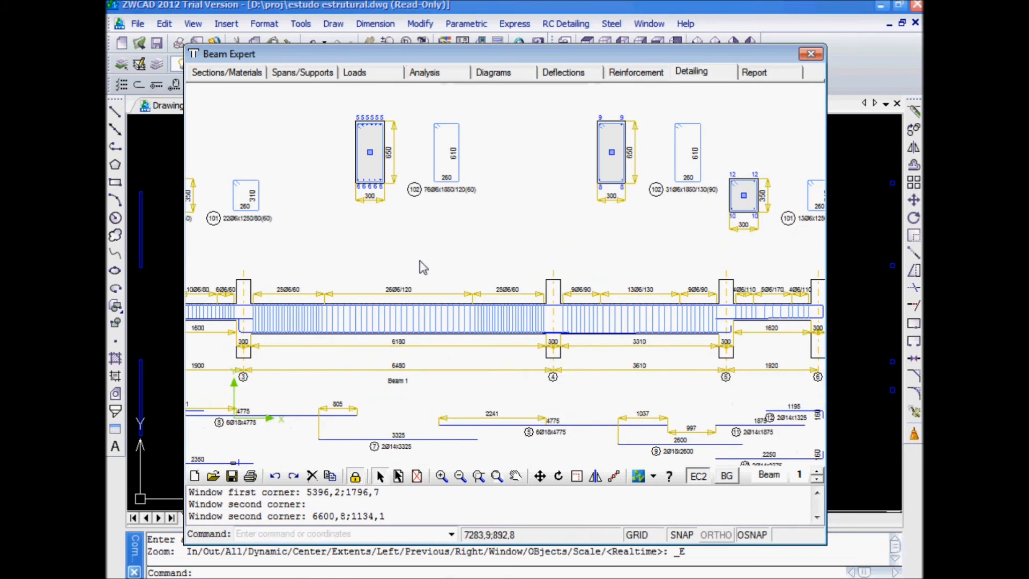
pyautogui.scroll(4, 359, 114)
pyautogui.scroll(1, 402, 148)
pyautogui.scroll(-6, 397, 165)
pyautogui.moveTo(396, 381); pyautogui.dragTo(394, 308, button='middle')
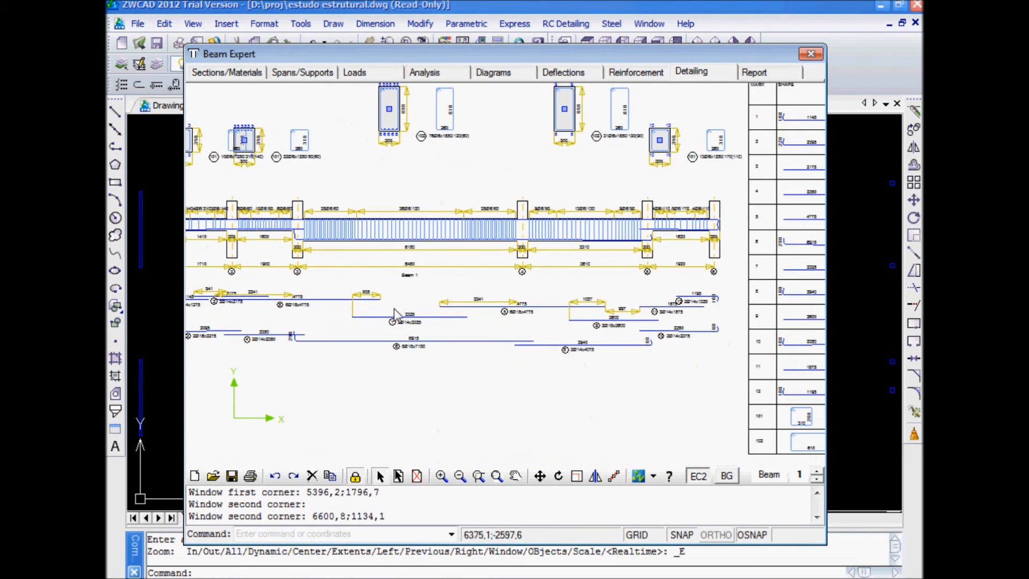
pyautogui.scroll(3, 398, 310)
pyautogui.moveTo(476, 305)
pyautogui.mouseDown(button='middle')
pyautogui.moveTo(526, 371)
pyautogui.moveTo(456, 348)
pyautogui.mouseUp(button='middle')
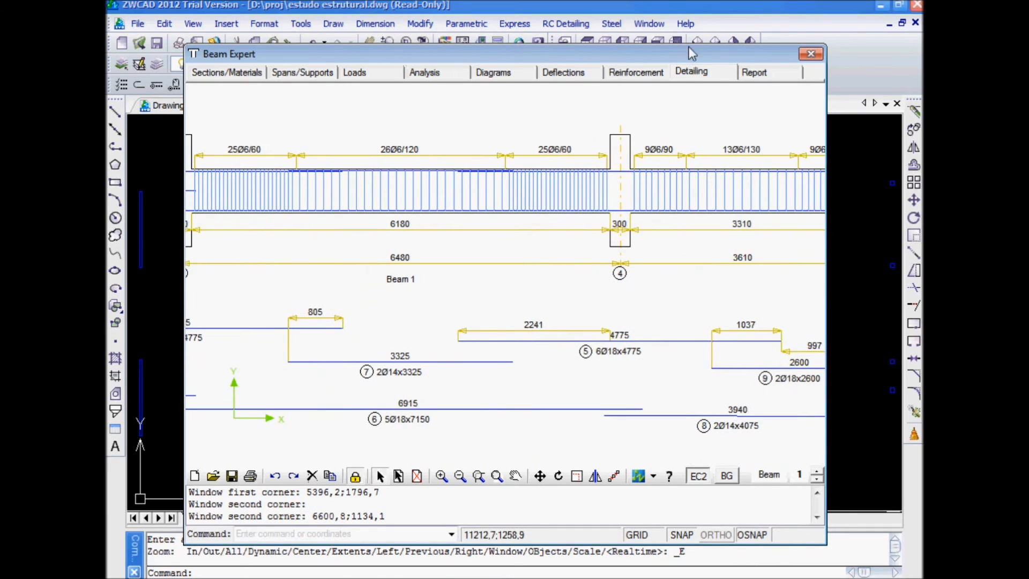
# Try 8 mm as the preferred link diameter, regenerate the reinforcement and draw the detailing
pyautogui.click(687, 76)
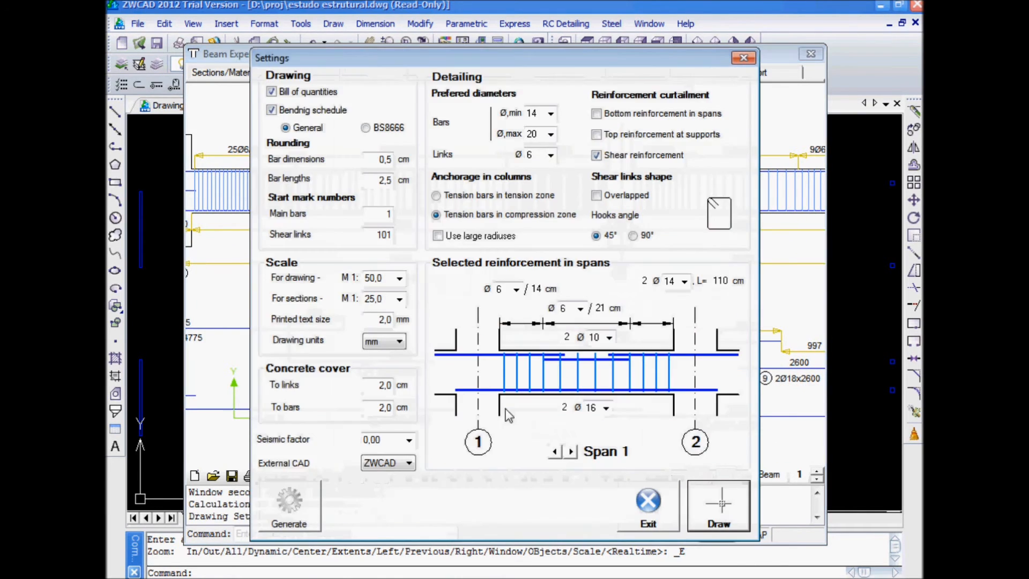
pyautogui.click(550, 154)
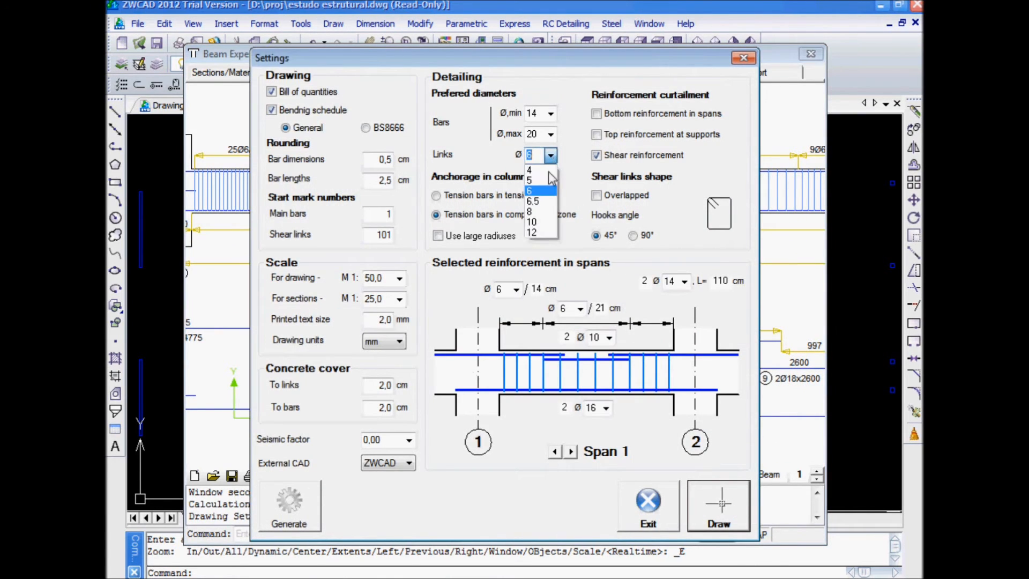
pyautogui.click(540, 175)
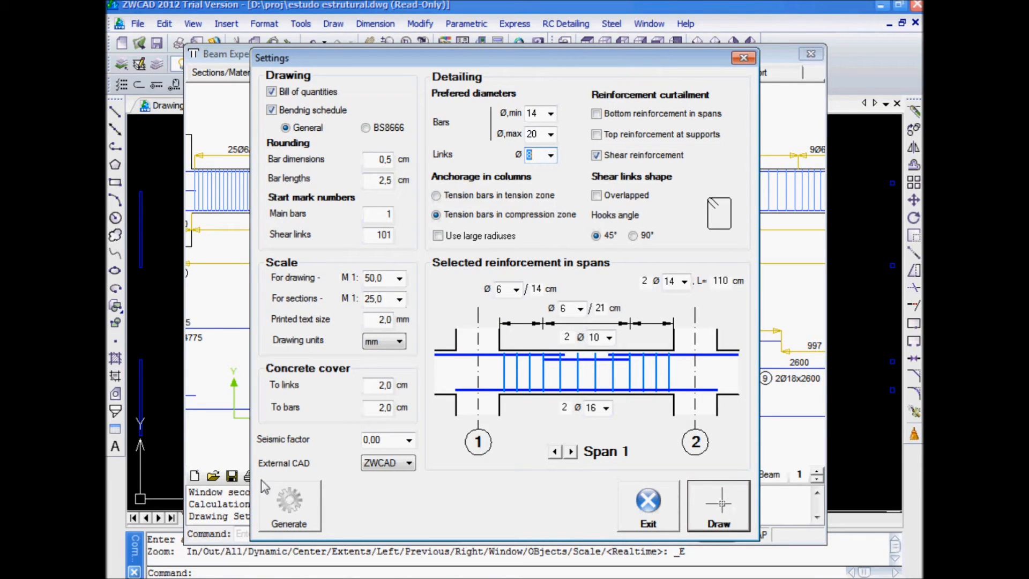
pyautogui.click(292, 506)
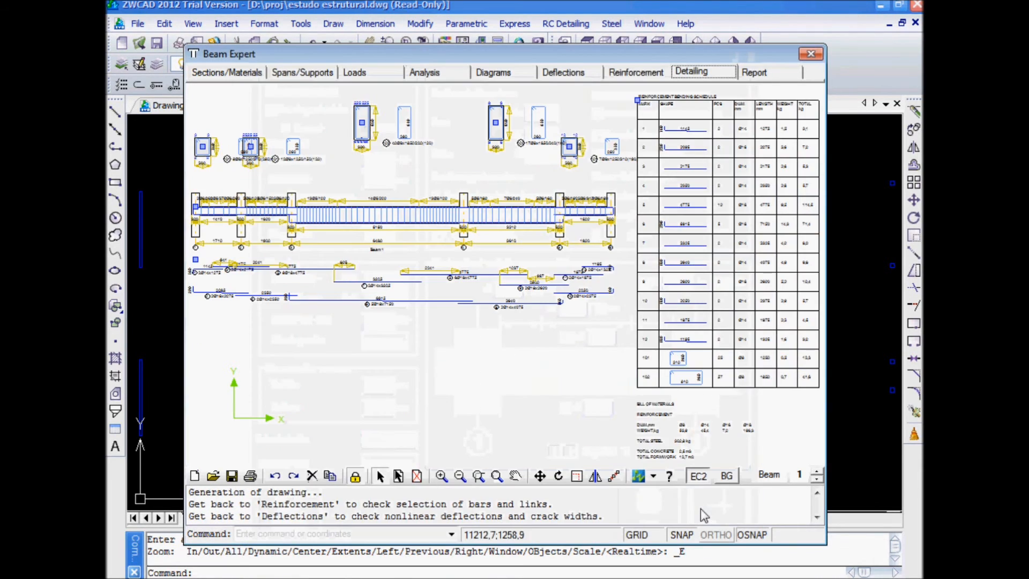
# Examine the link spacing zones of the spans on both sides of support 4 in the redrawn detailing
pyautogui.click(339, 215)
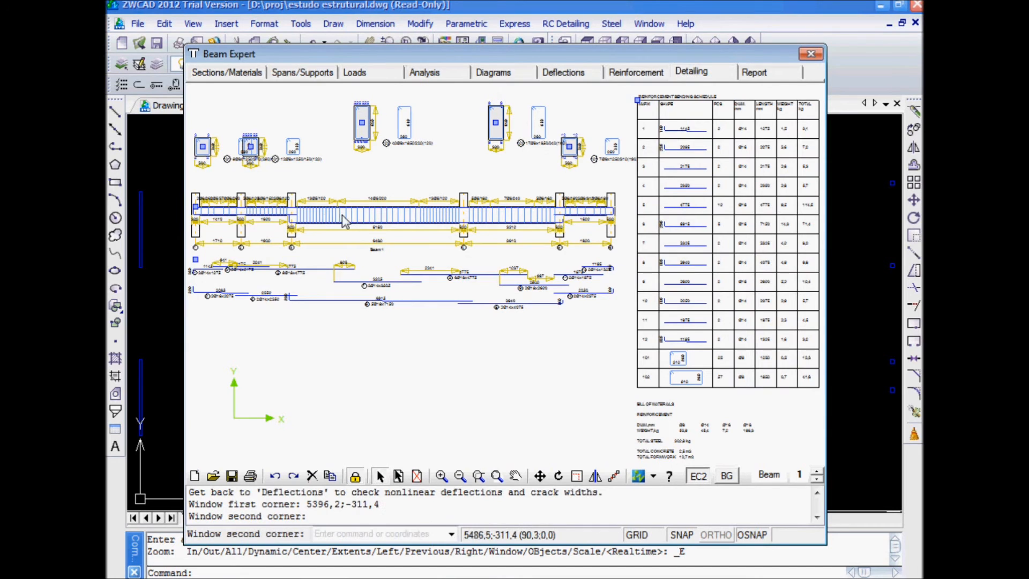
pyautogui.scroll(1, 306, 214)
pyautogui.click(347, 222)
pyautogui.scroll(4, 324, 211)
pyautogui.scroll(-3, 327, 217)
pyautogui.scroll(2, 596, 223)
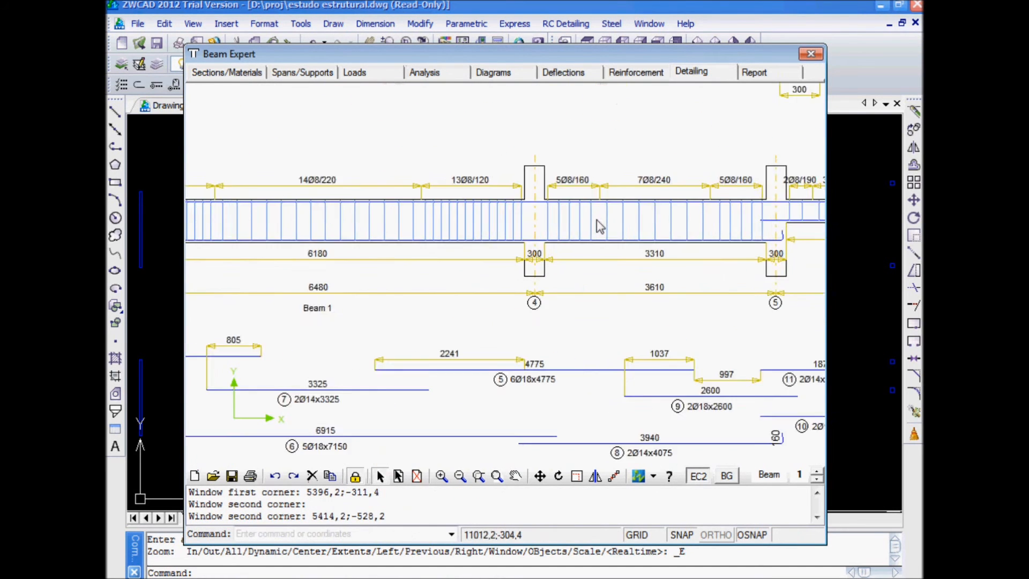
pyautogui.scroll(-4, 595, 222)
# Disable curtailment of the shear reinforcement, regenerate the reinforcement and redraw the detailing
pyautogui.click(697, 74)
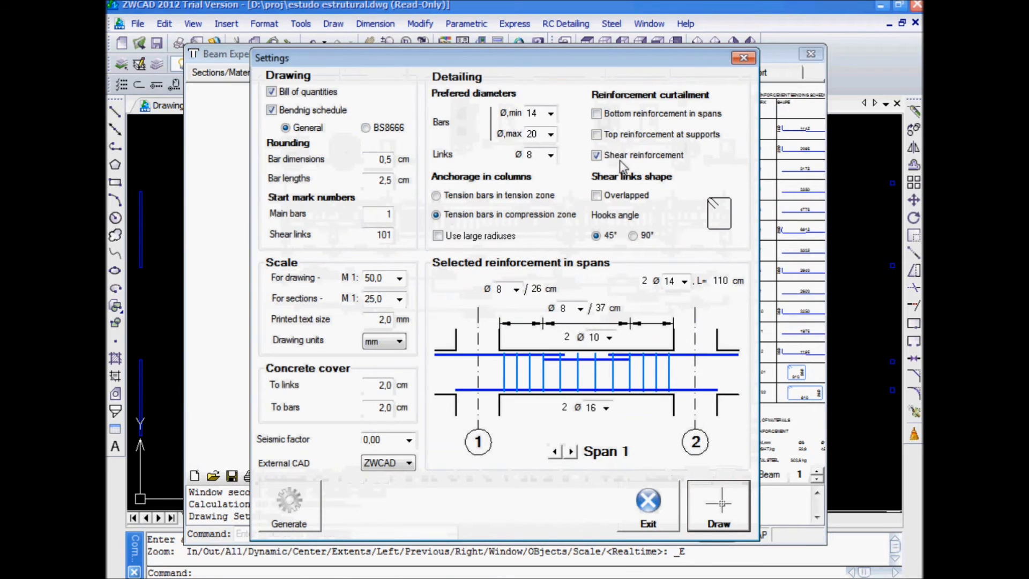
pyautogui.click(598, 155)
pyautogui.click(280, 506)
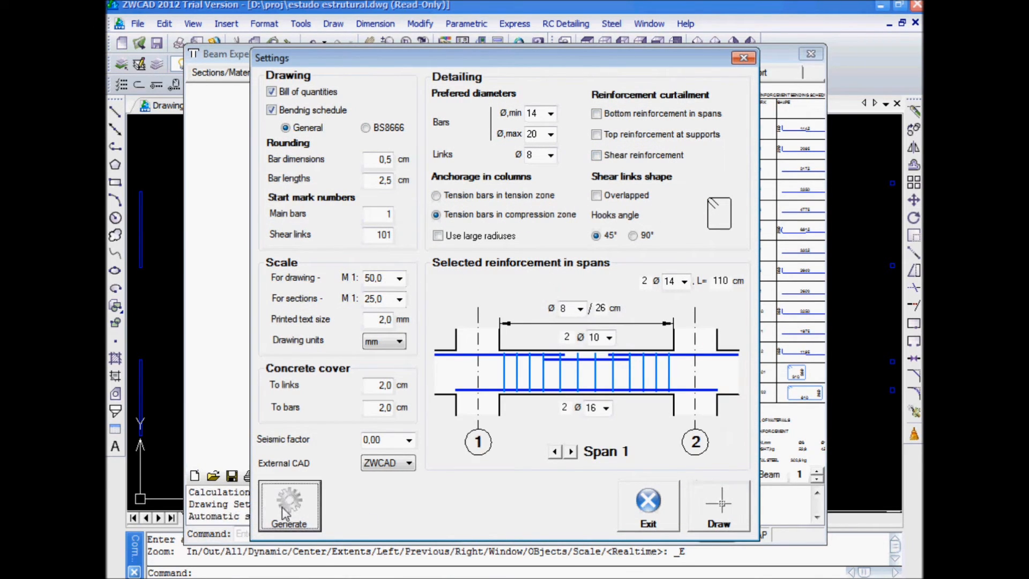
pyautogui.click(742, 506)
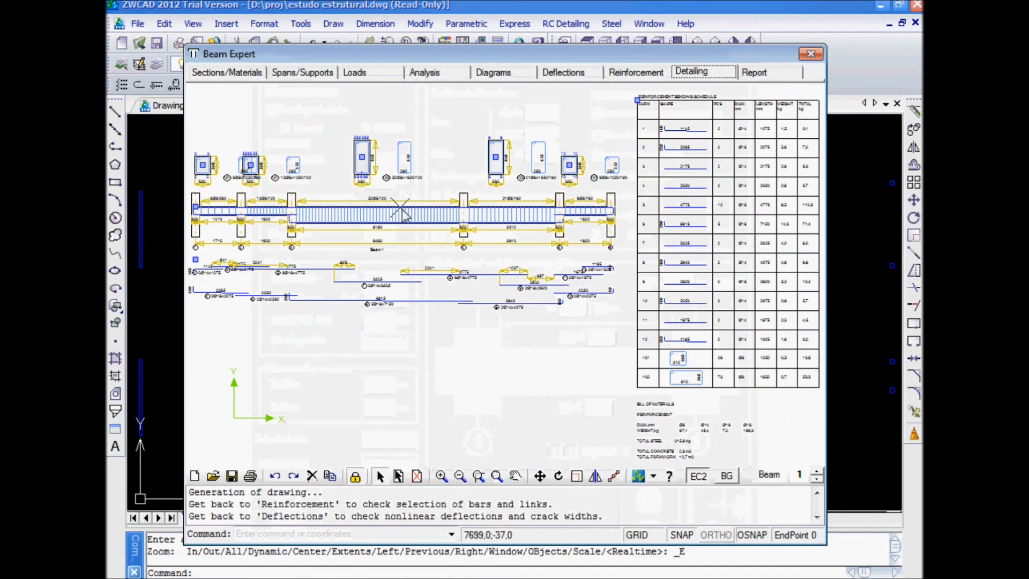
# Examine the uniform link spacing in each span and the bars drawn beneath the beam
pyautogui.click(317, 223)
pyautogui.click(353, 222)
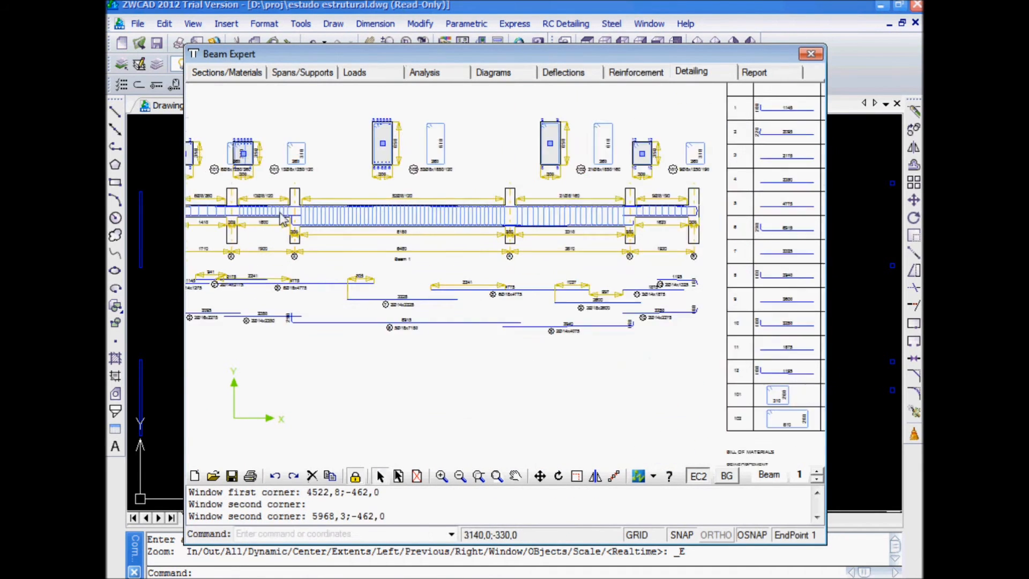
pyautogui.scroll(-5, 364, 269)
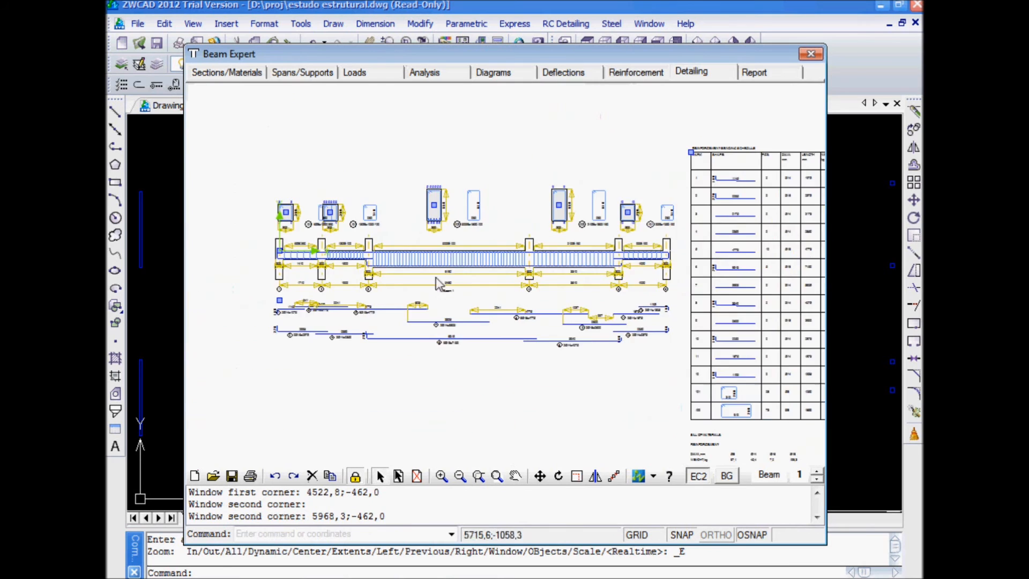
pyautogui.scroll(3, 452, 268)
pyautogui.scroll(-4, 453, 239)
pyautogui.scroll(-2, 448, 282)
pyautogui.scroll(5, 447, 286)
pyautogui.scroll(-3, 447, 287)
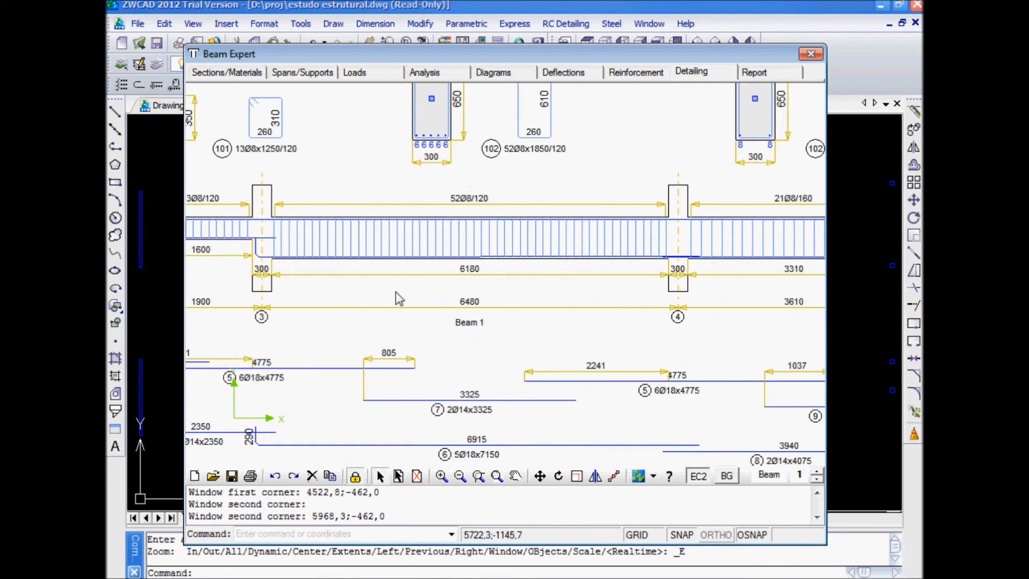
pyautogui.scroll(1, 536, 263)
pyautogui.moveTo(584, 250)
pyautogui.mouseDown(button='middle')
pyautogui.moveTo(679, 252)
pyautogui.moveTo(638, 255)
pyautogui.mouseUp(button='middle')
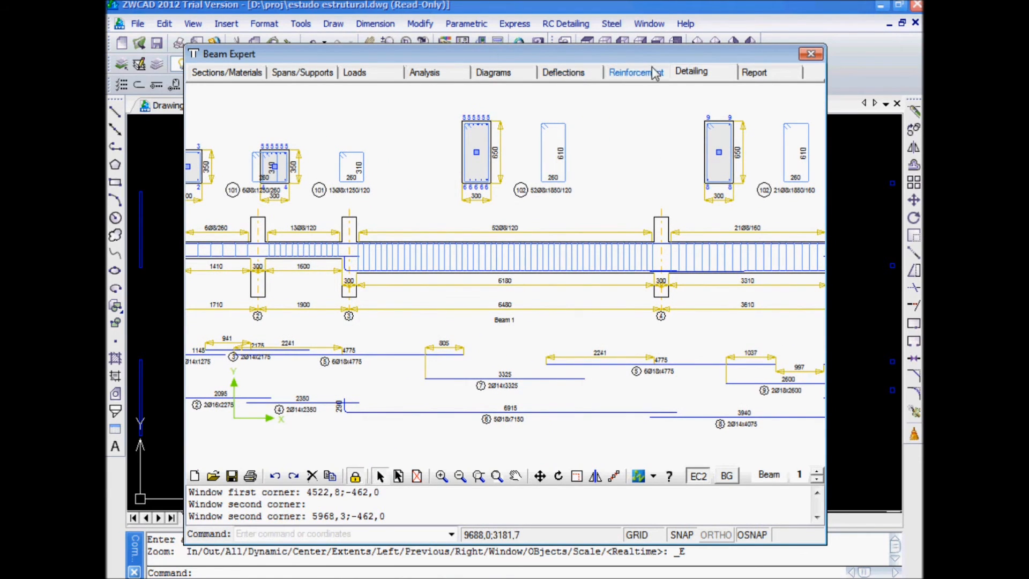
# Set the preferred link diameter to 10 mm, regenerate the reinforcement and redraw the detailing
pyautogui.click(692, 71)
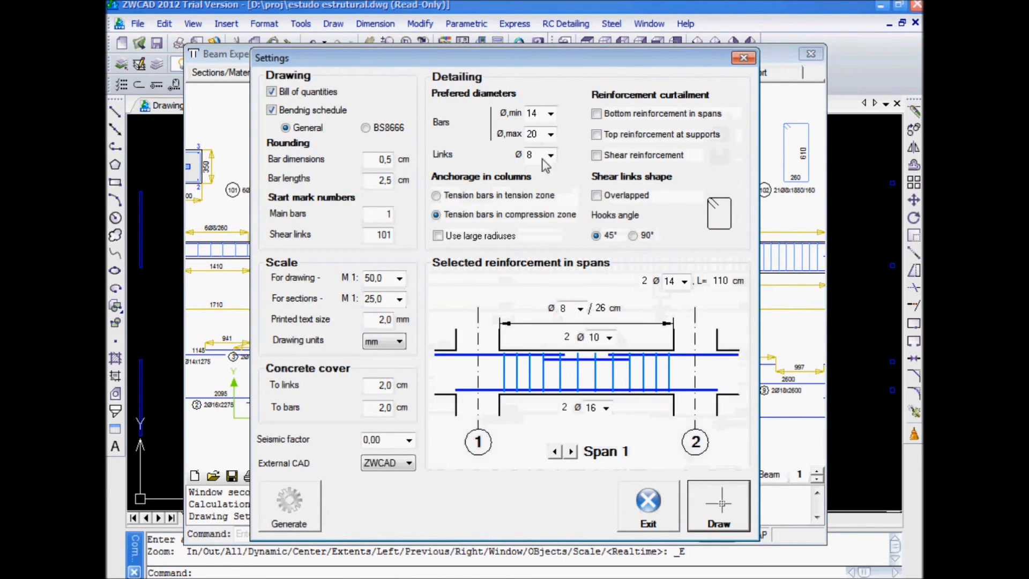
pyautogui.click(550, 156)
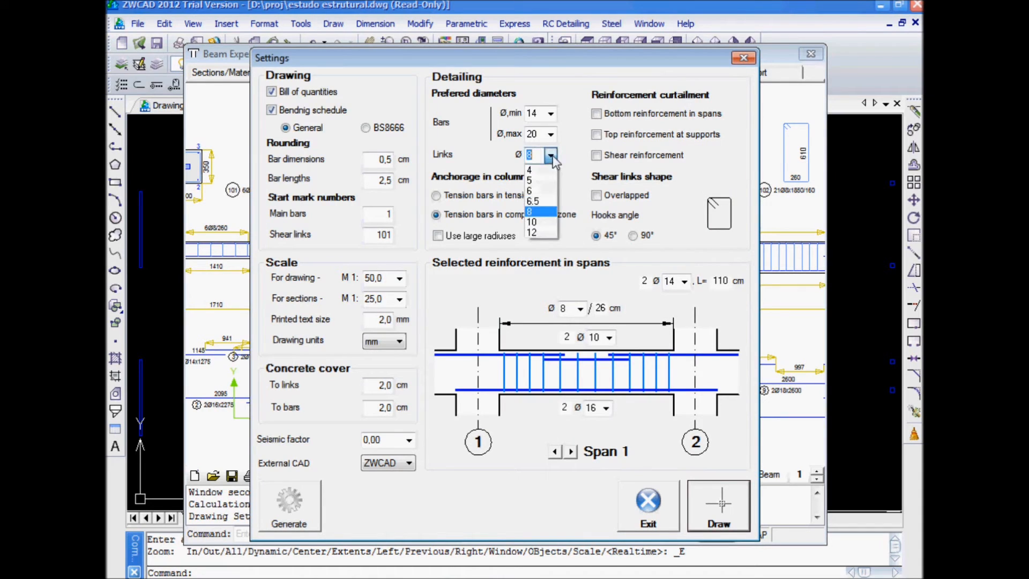
pyautogui.click(536, 217)
pyautogui.click(289, 506)
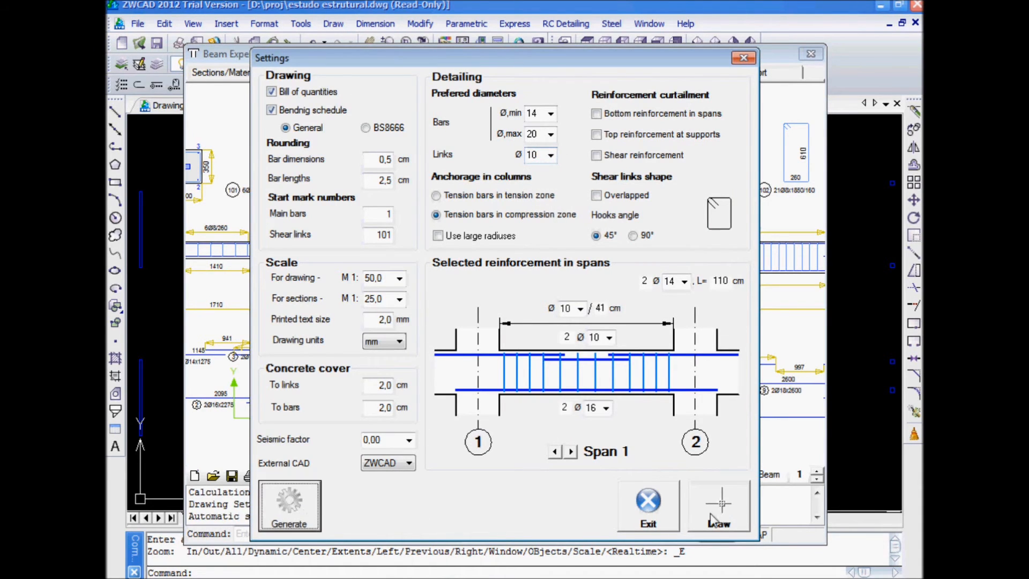
pyautogui.click(713, 510)
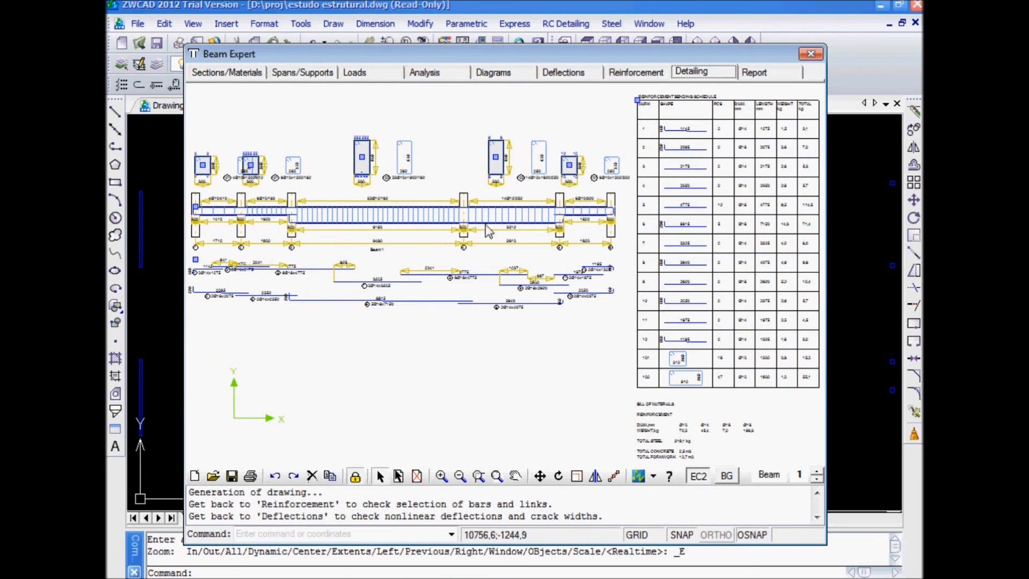
pyautogui.click(693, 75)
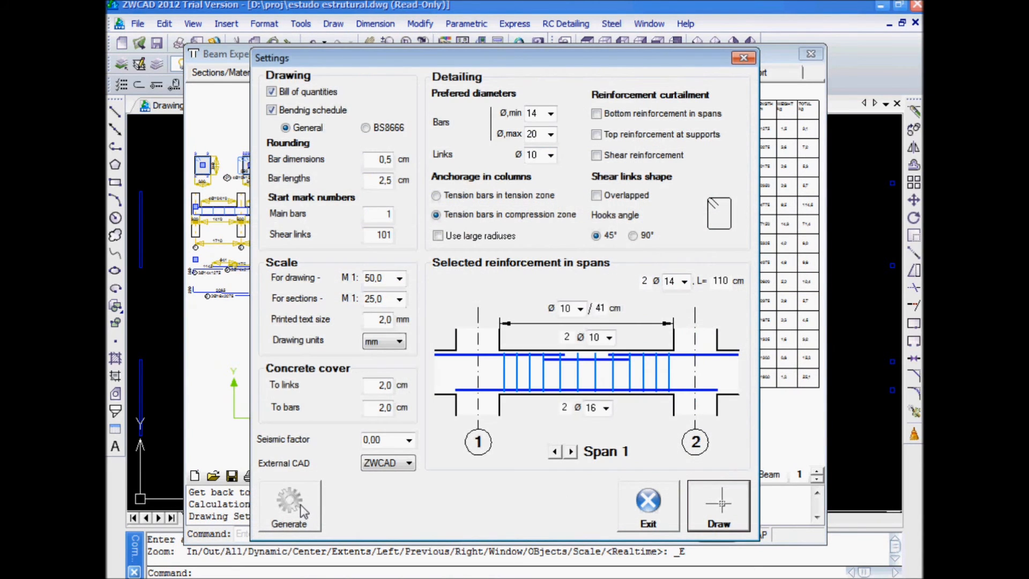
pyautogui.click(718, 512)
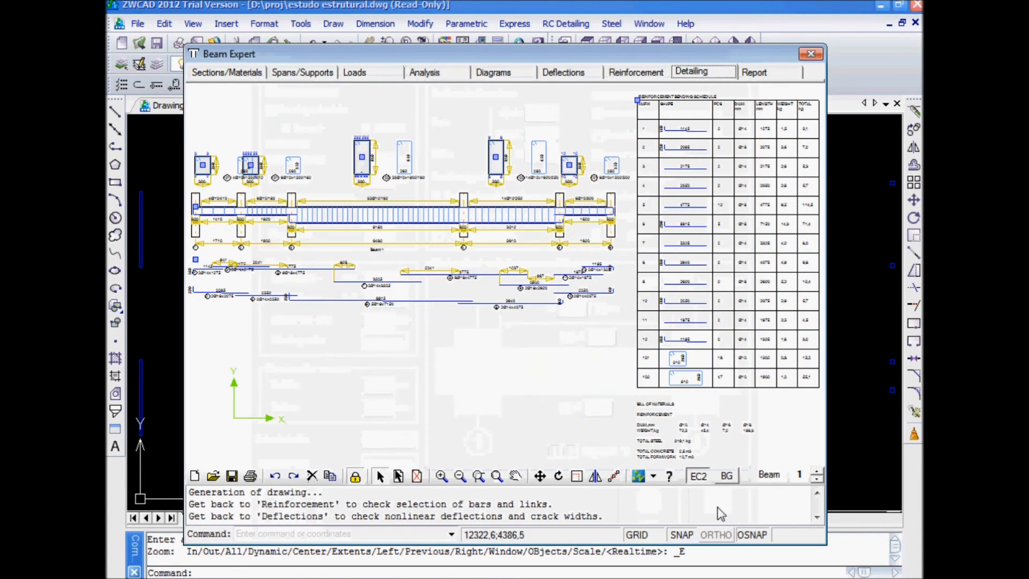
# Examine the 300 × 650 mm cross-section of the span between supports 3 and 4, including its link hooks and bars
pyautogui.click(360, 217)
pyautogui.click(353, 200)
pyautogui.moveTo(299, 161); pyautogui.dragTo(361, 172, button='middle')
pyautogui.scroll(2, 322, 176)
pyautogui.scroll(6, 322, 182)
pyautogui.scroll(-2, 301, 190)
pyautogui.scroll(2, 288, 196)
pyautogui.scroll(-5, 287, 196)
pyautogui.scroll(3, 536, 295)
pyautogui.scroll(-2, 593, 299)
pyautogui.scroll(3, 506, 290)
pyautogui.scroll(4, 563, 222)
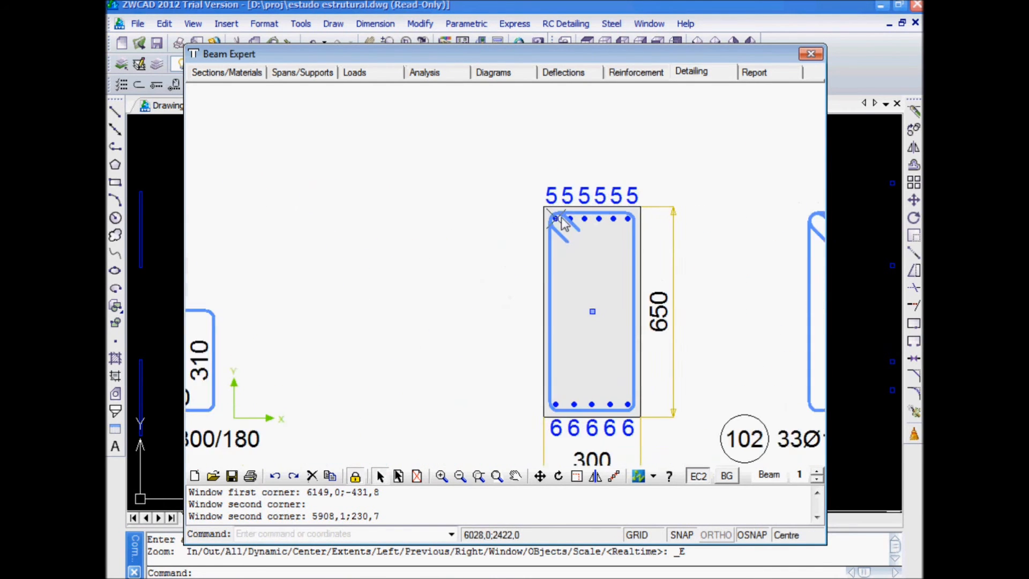
pyautogui.scroll(-5, 563, 223)
pyautogui.scroll(1, 636, 168)
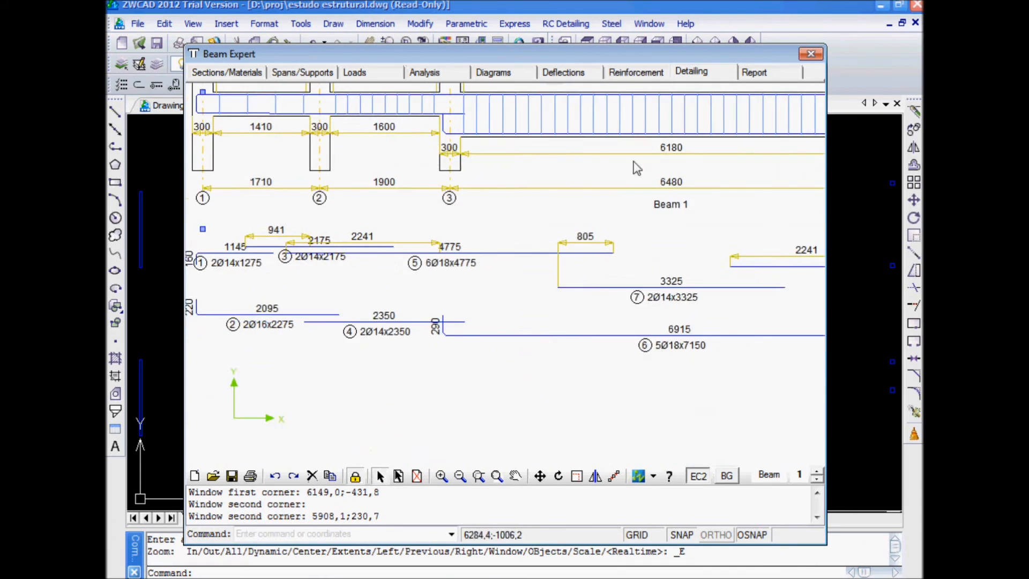
# Examine the sections and link layout of all spans from support 1 to support 6
pyautogui.moveTo(636, 168); pyautogui.dragTo(633, 483, button='middle')
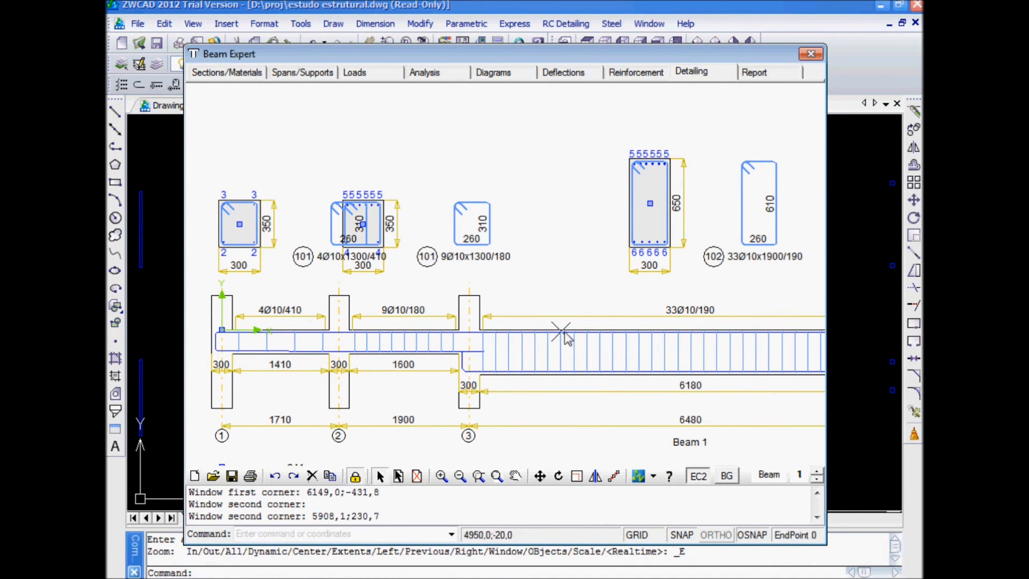
pyautogui.scroll(-2, 710, 279)
pyautogui.moveTo(706, 276); pyautogui.dragTo(530, 321, button='middle')
pyautogui.moveTo(698, 324); pyautogui.dragTo(529, 261, button='middle')
pyautogui.moveTo(693, 267); pyautogui.dragTo(365, 303, button='middle')
pyautogui.scroll(2, 392, 223)
pyautogui.scroll(-2, 533, 178)
pyautogui.moveTo(603, 246); pyautogui.dragTo(545, 276, button='middle')
# Examine the reinforcement bending schedule from mark 1 to link mark 102, and the bill of materials
pyautogui.scroll(2, 477, 216)
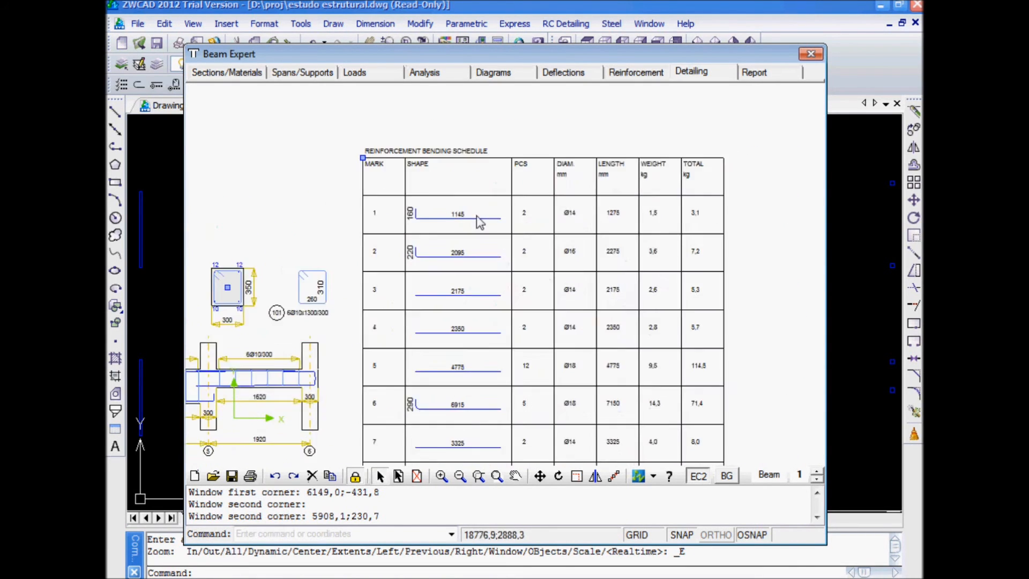
pyautogui.scroll(1, 475, 219)
pyautogui.scroll(-2, 463, 276)
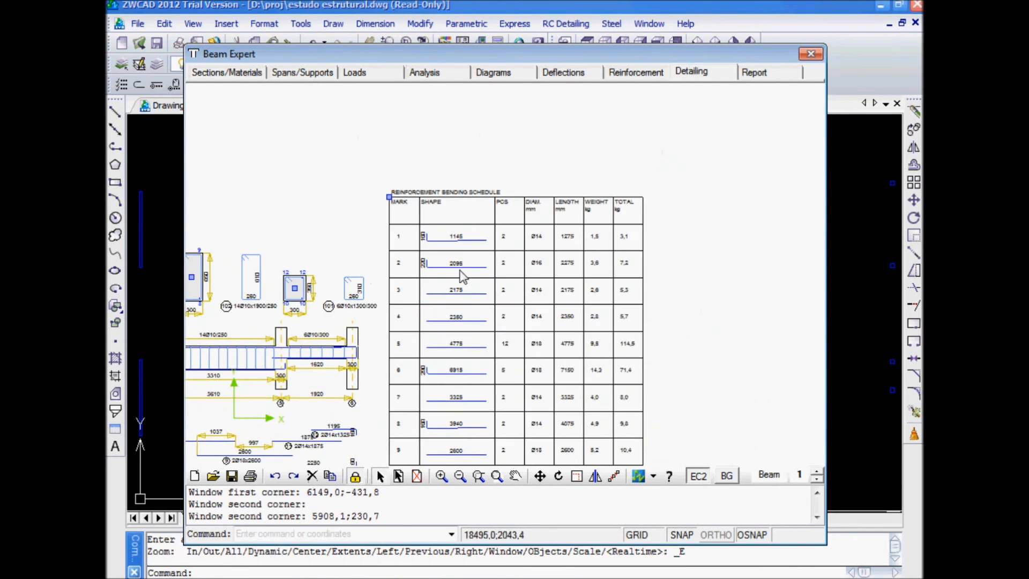
pyautogui.scroll(1, 536, 319)
pyautogui.scroll(2, 468, 274)
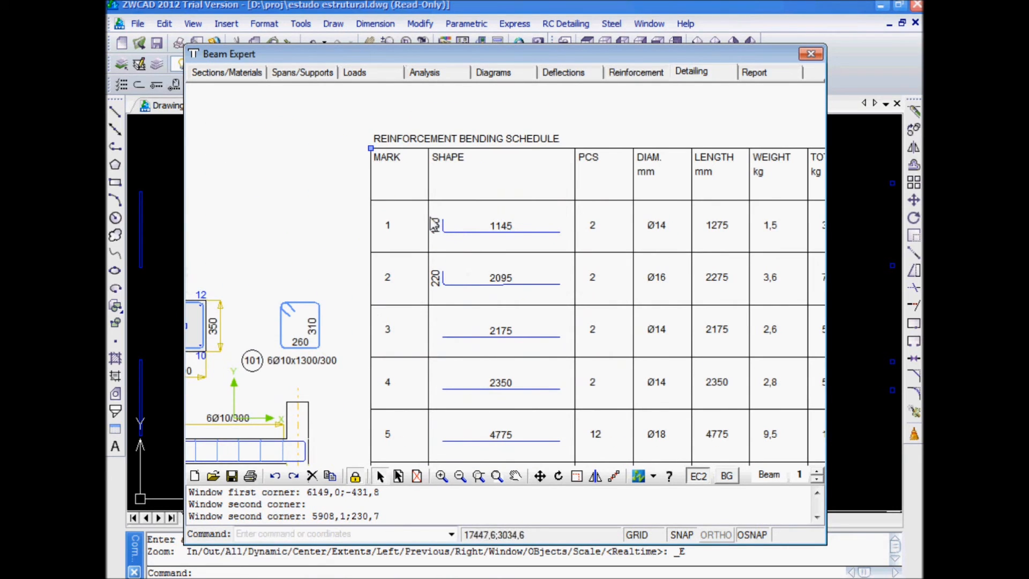
pyautogui.scroll(-2, 586, 215)
pyautogui.scroll(2, 528, 235)
pyautogui.moveTo(579, 354); pyautogui.dragTo(569, 209, button='middle')
pyautogui.moveTo(580, 304); pyautogui.dragTo(496, 224, button='middle')
pyautogui.moveTo(498, 445); pyautogui.dragTo(491, 198, button='middle')
pyautogui.moveTo(475, 284); pyautogui.dragTo(474, 249, button='middle')
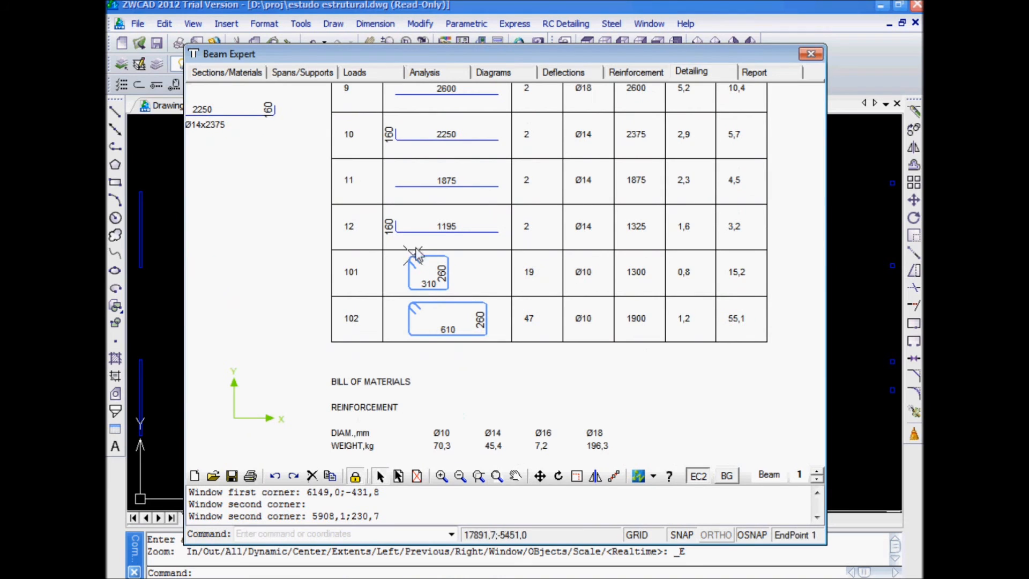
pyautogui.moveTo(551, 274); pyautogui.dragTo(499, 395, button='middle')
pyautogui.scroll(-2, 485, 356)
pyautogui.moveTo(486, 166); pyautogui.dragTo(481, 370, button='middle')
pyautogui.scroll(1, 480, 362)
pyautogui.scroll(2, 481, 269)
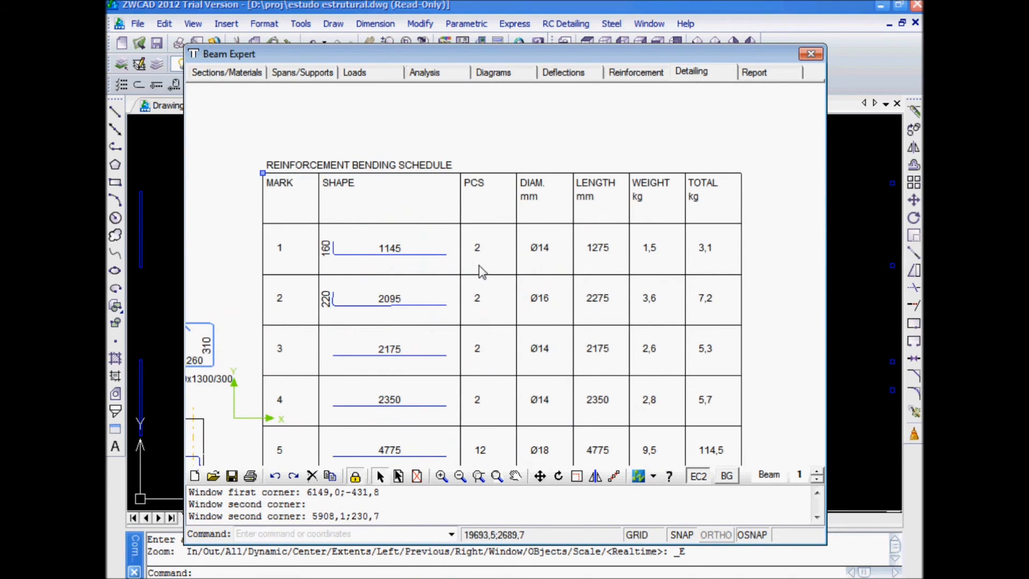
# Examine the whole beam elevation with its cross-sections and bar layout beside the bending schedule
pyautogui.scroll(-1, 478, 259)
pyautogui.moveTo(520, 253); pyautogui.dragTo(493, 206, button='middle')
pyautogui.scroll(-1, 468, 280)
pyautogui.scroll(-1, 464, 285)
pyautogui.moveTo(404, 343); pyautogui.dragTo(619, 248, button='middle')
pyautogui.moveTo(413, 251)
pyautogui.mouseDown(button='middle')
pyautogui.moveTo(673, 333)
pyautogui.moveTo(598, 278)
pyautogui.moveTo(576, 284)
pyautogui.mouseUp(button='middle')
pyautogui.scroll(1, 601, 253)
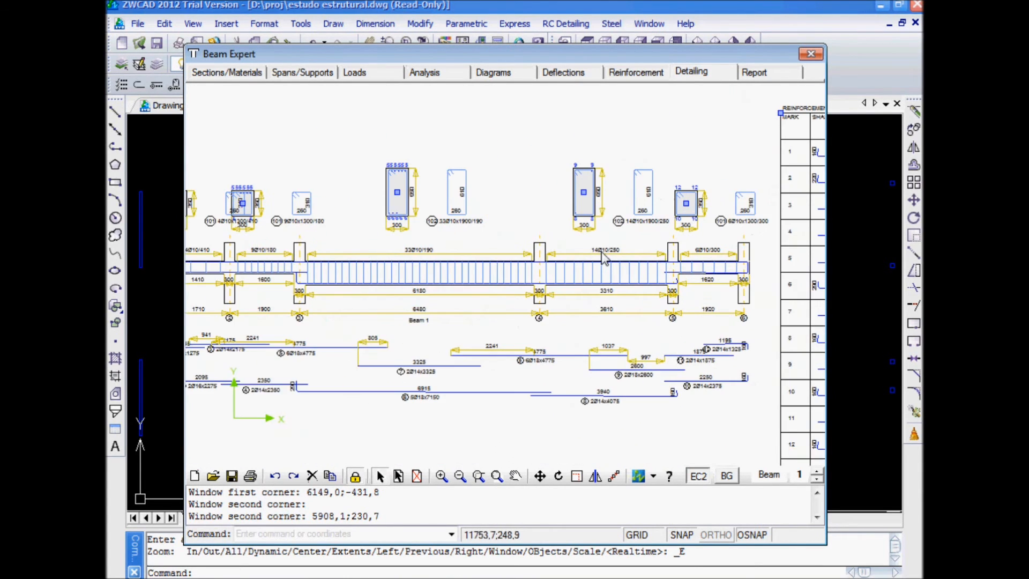
pyautogui.scroll(-1, 451, 234)
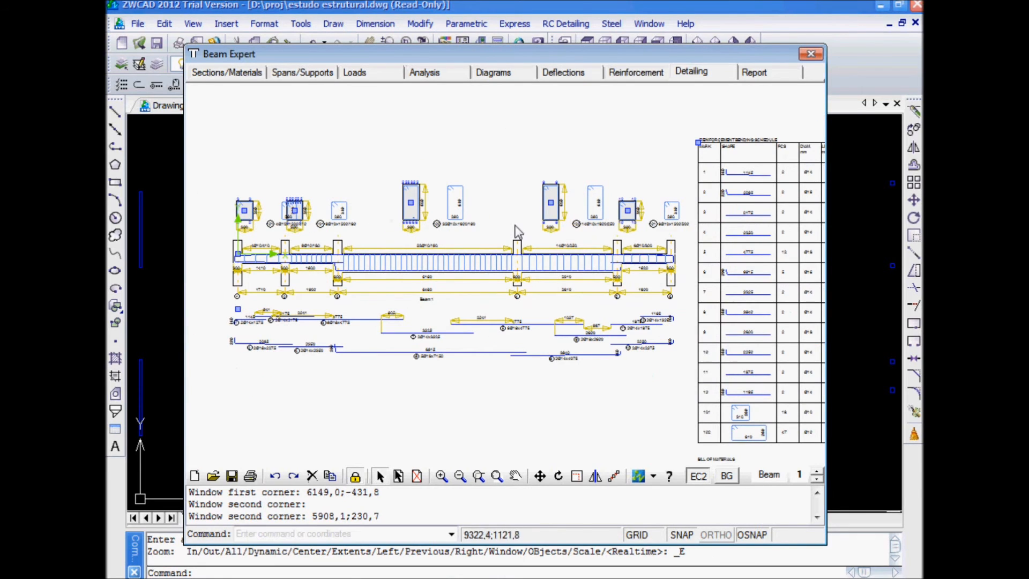
pyautogui.moveTo(685, 250); pyautogui.dragTo(654, 298, button='middle')
pyautogui.moveTo(554, 301)
pyautogui.mouseDown(button='middle')
pyautogui.moveTo(559, 263)
pyautogui.moveTo(547, 329)
pyautogui.moveTo(598, 343)
pyautogui.mouseUp(button='middle')
pyautogui.scroll(5, 741, 224)
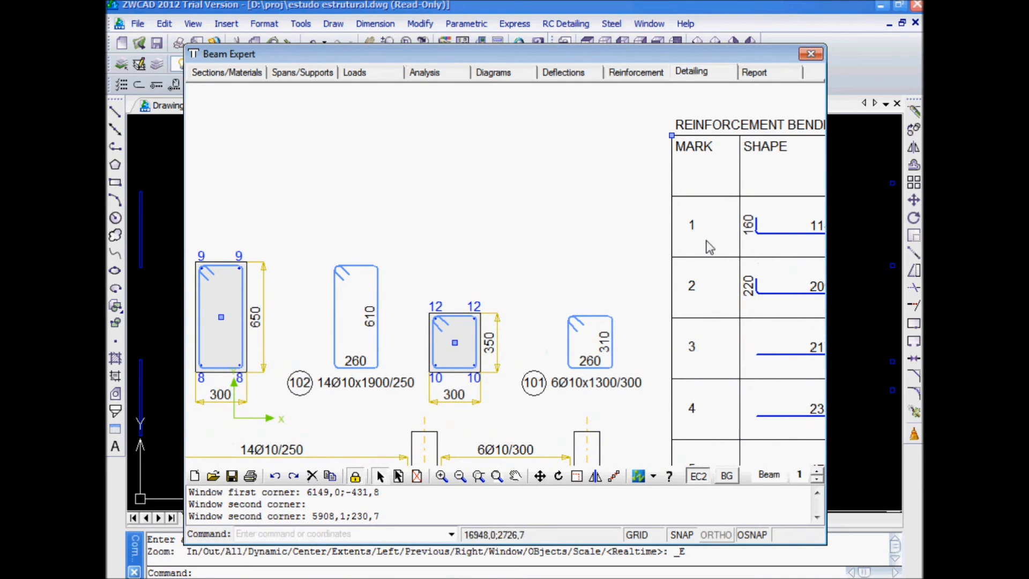
pyautogui.scroll(-6, 611, 246)
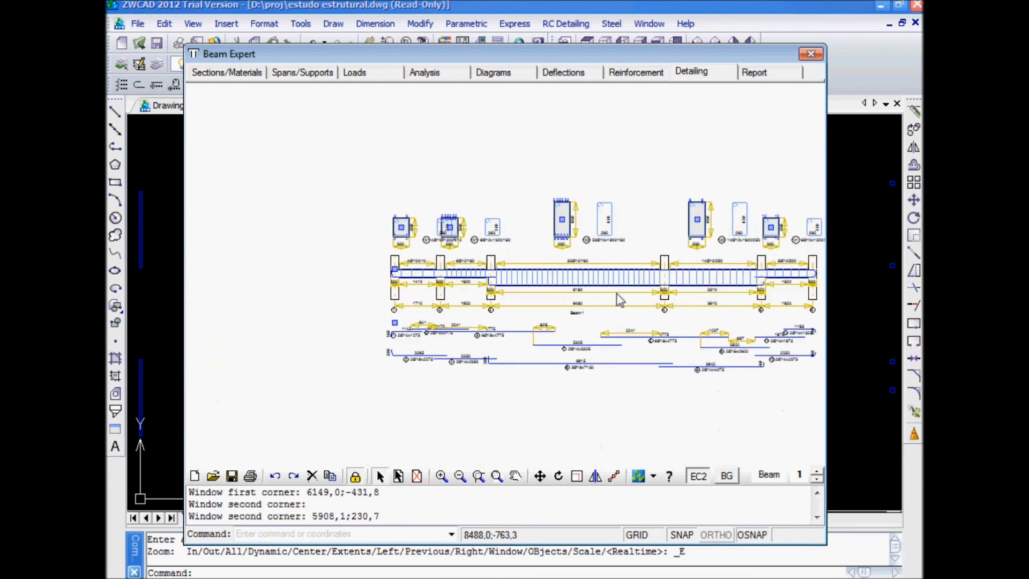
pyautogui.moveTo(663, 236); pyautogui.dragTo(635, 246, button='middle')
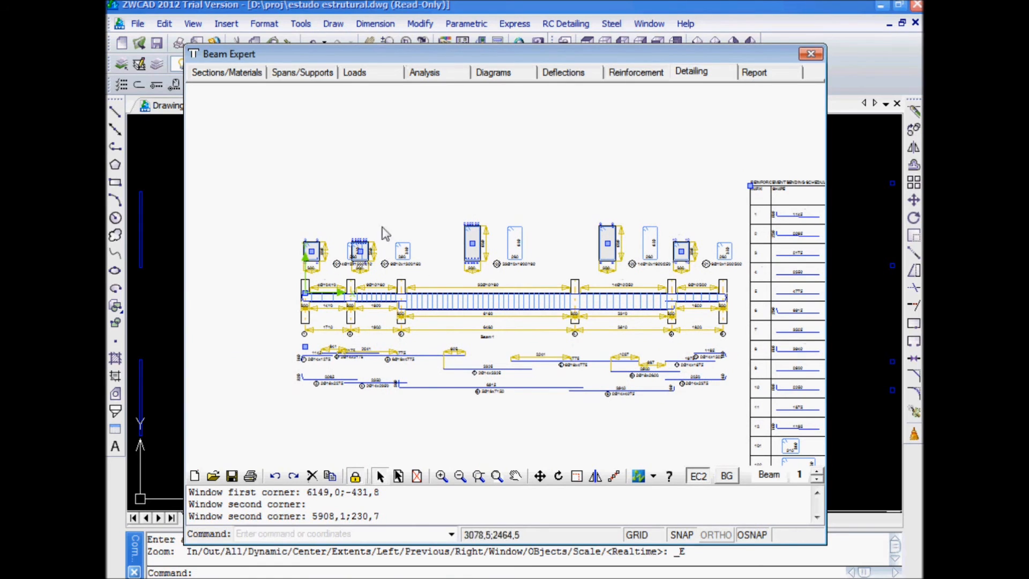
# Move the first span's cross-section and link detail about 1560 mm left, clear of the second span's section
pyautogui.moveTo(404, 273); pyautogui.dragTo(481, 299, button='middle')
pyautogui.scroll(1, 455, 314)
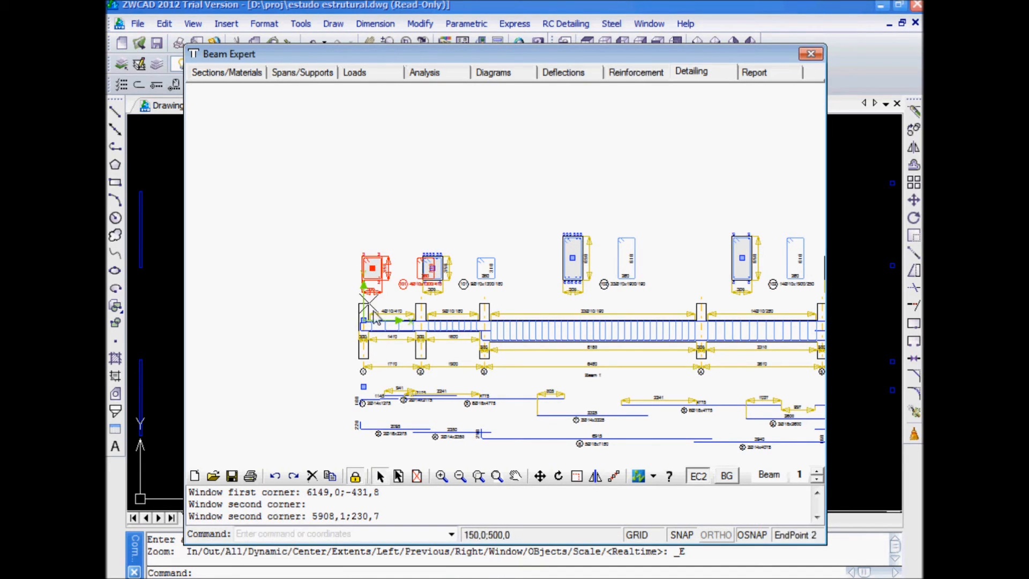
pyautogui.click(373, 268)
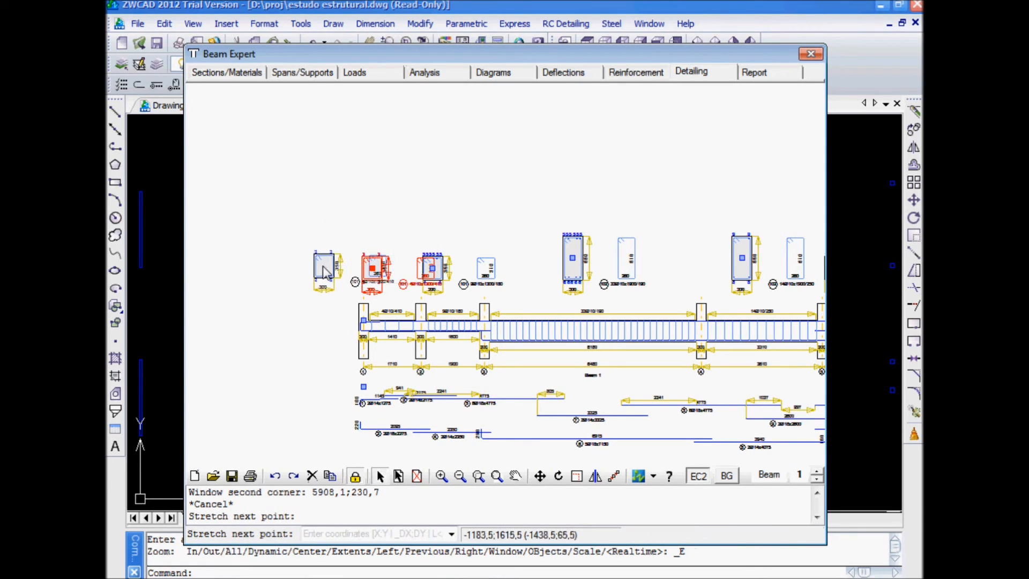
pyautogui.click(320, 267)
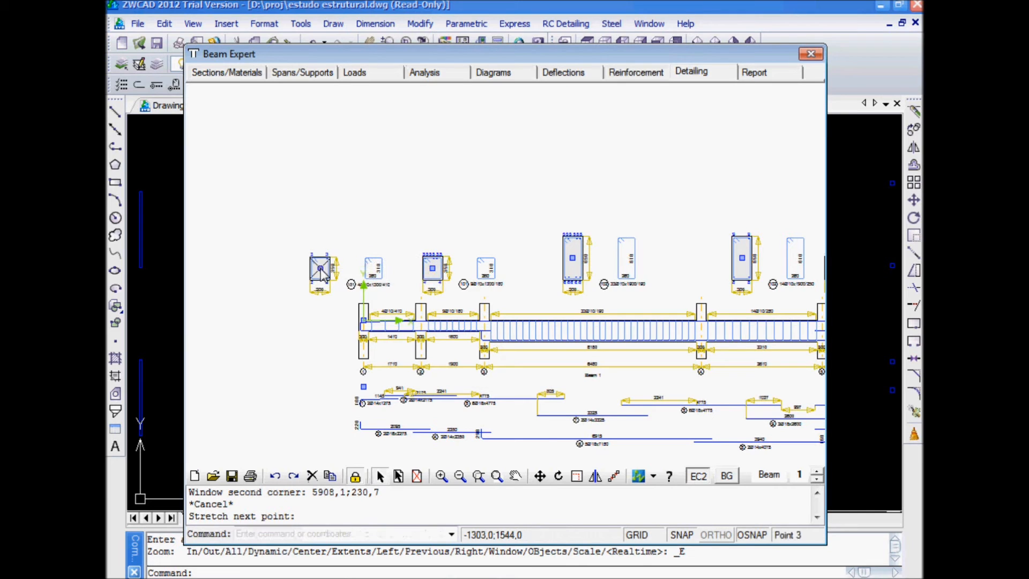
# Turn on orthogonal mode and try shifting the first span's cross-section horizontally
pyautogui.click(326, 270)
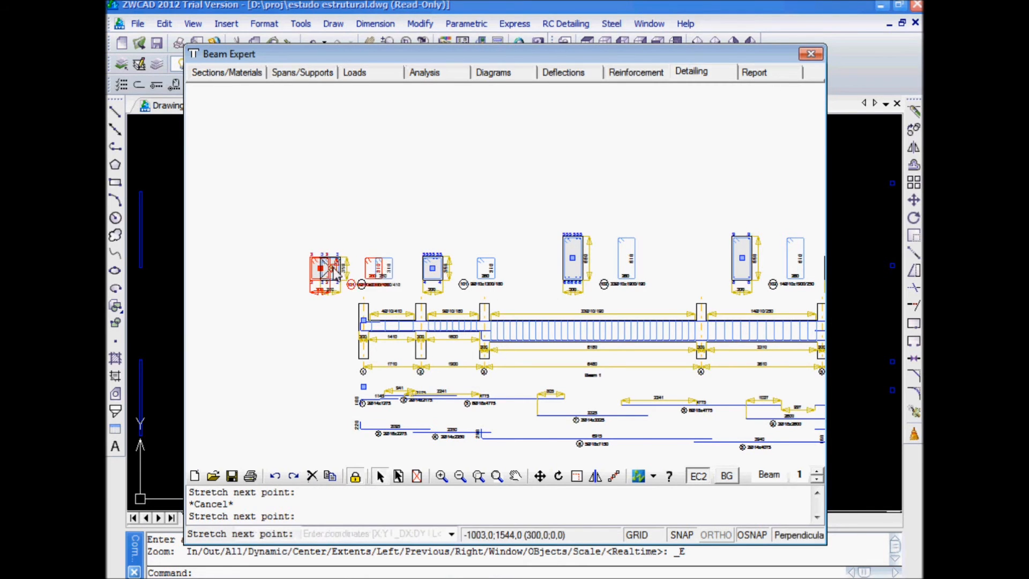
pyautogui.click(716, 535)
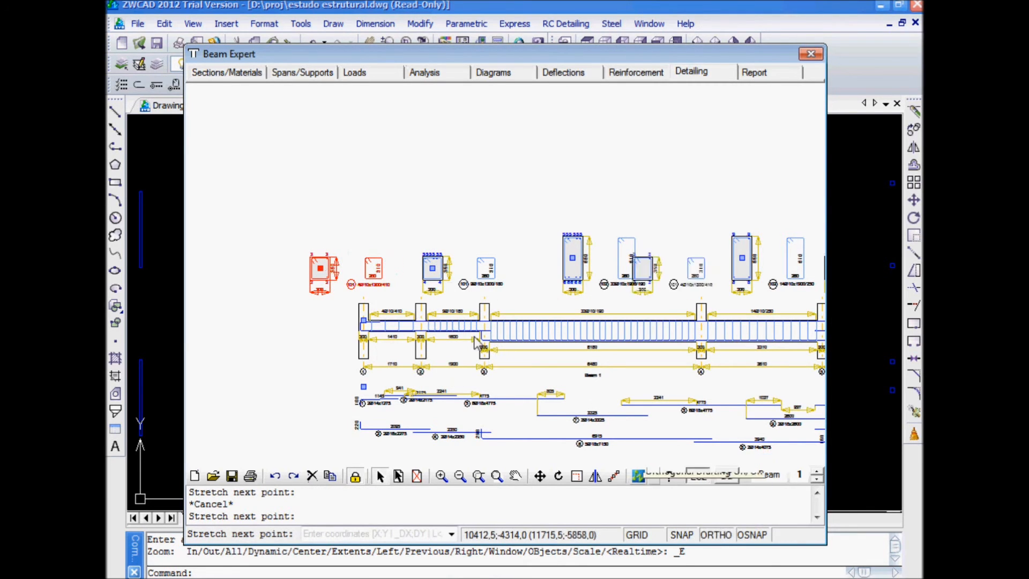
pyautogui.scroll(2, 332, 274)
pyautogui.scroll(4, 333, 273)
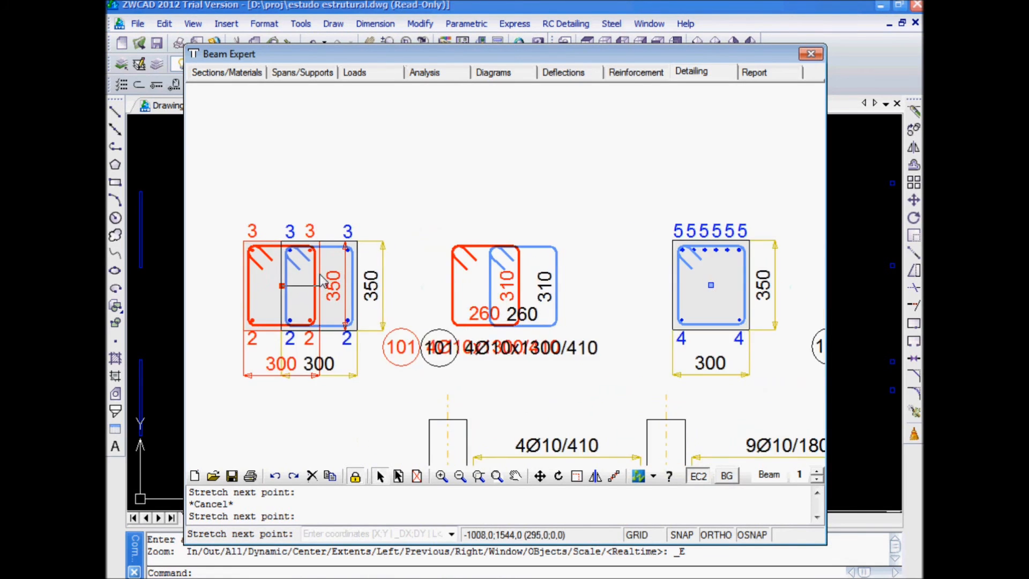
pyautogui.press('Escape')
# Export the complete beam detailing with its bending schedule and bill of materials to ZWCAD
pyautogui.scroll(-8, 432, 246)
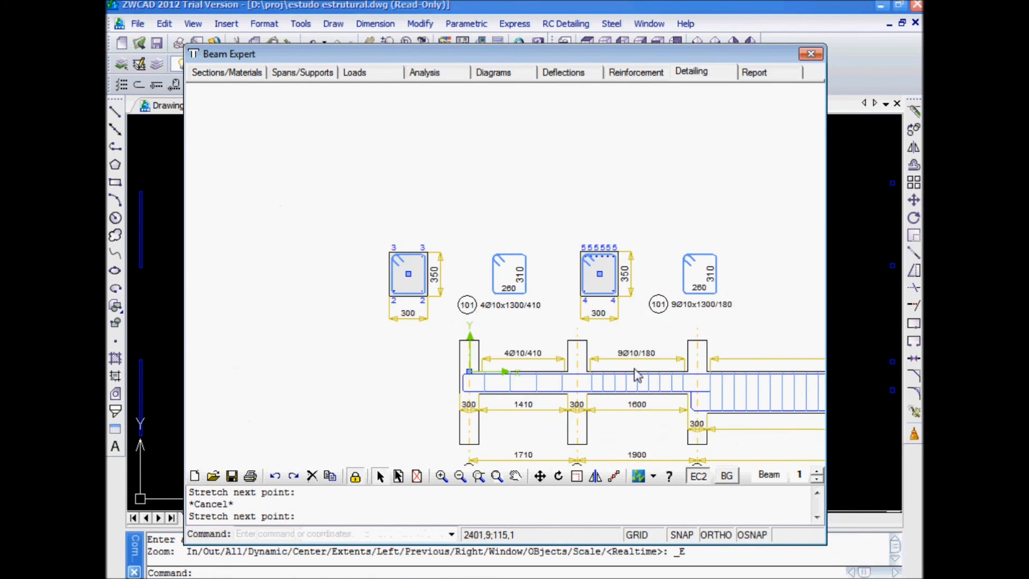
pyautogui.scroll(-4, 569, 359)
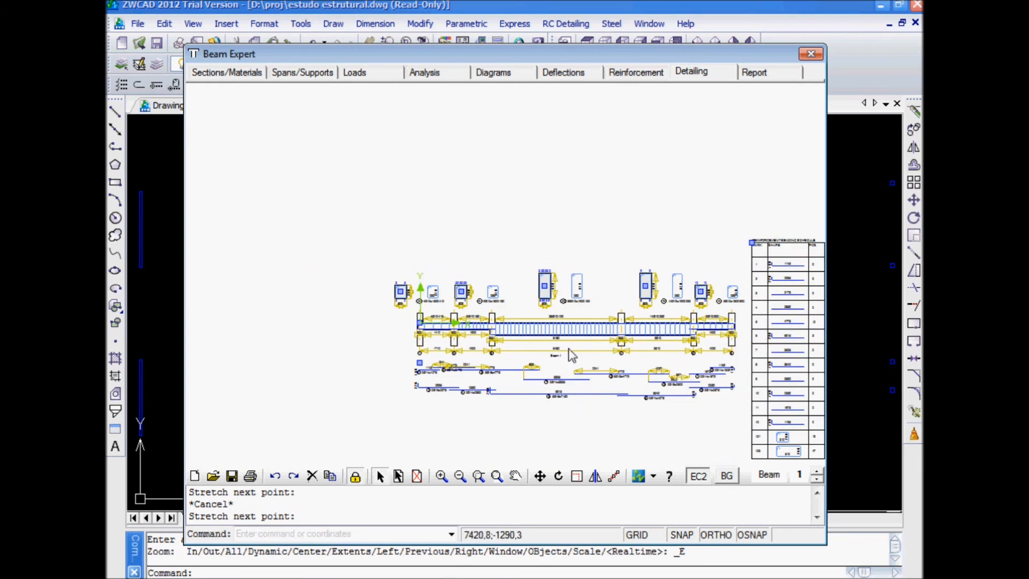
pyautogui.moveTo(553, 251); pyautogui.dragTo(547, 252, button='middle')
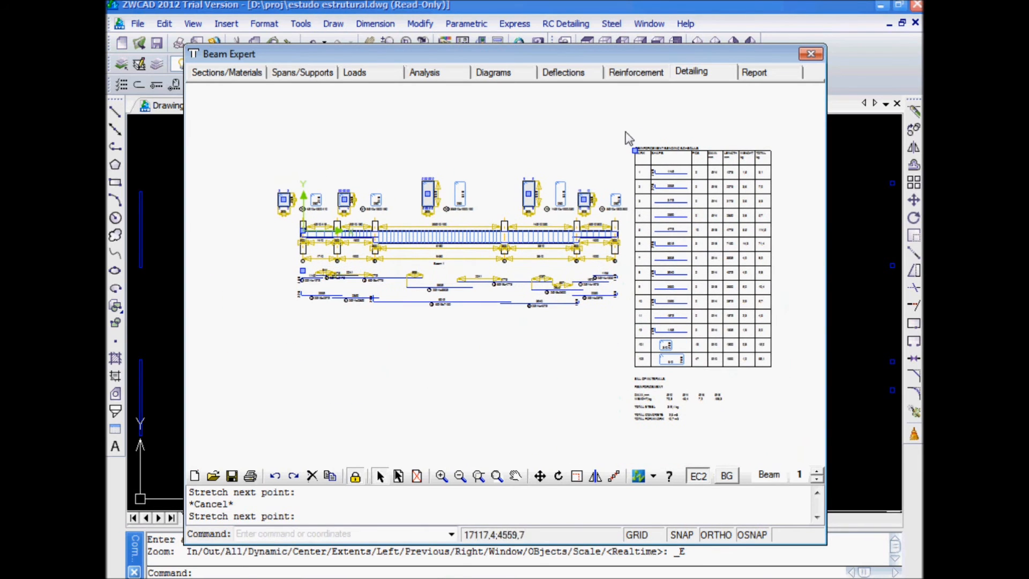
pyautogui.click(638, 476)
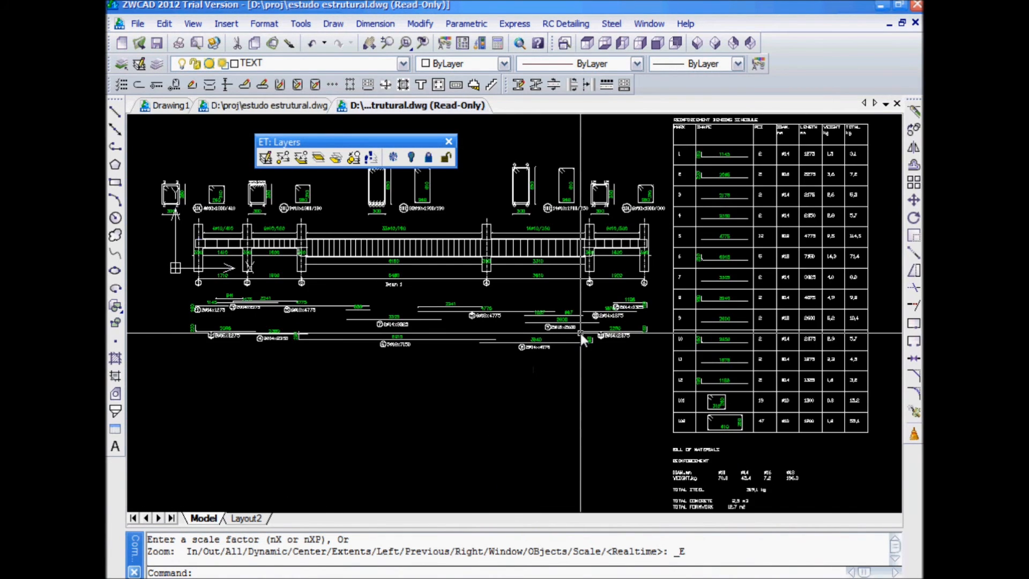
# Examine the exported beam elevation, sections and bending schedule in the ZWCAD drawing
pyautogui.moveTo(668, 281); pyautogui.dragTo(693, 367, button='middle')
pyautogui.moveTo(511, 231); pyautogui.dragTo(621, 243, button='middle')
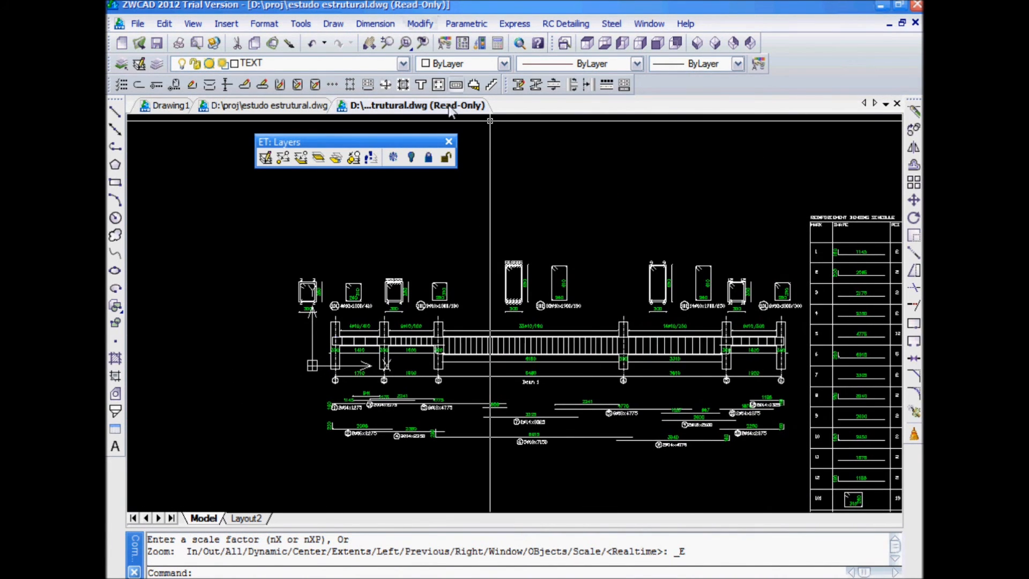
pyautogui.moveTo(713, 333); pyautogui.dragTo(666, 291, button='middle')
pyautogui.scroll(1, 445, 287)
pyautogui.moveTo(445, 298); pyautogui.dragTo(373, 264, button='middle')
pyautogui.scroll(-2, 615, 284)
pyautogui.moveTo(761, 303); pyautogui.dragTo(654, 304, button='middle')
# Switch to Beam Expert and close it along with its detailing settings, returning to the ZWCAD drawing
pyautogui.click(498, 577)
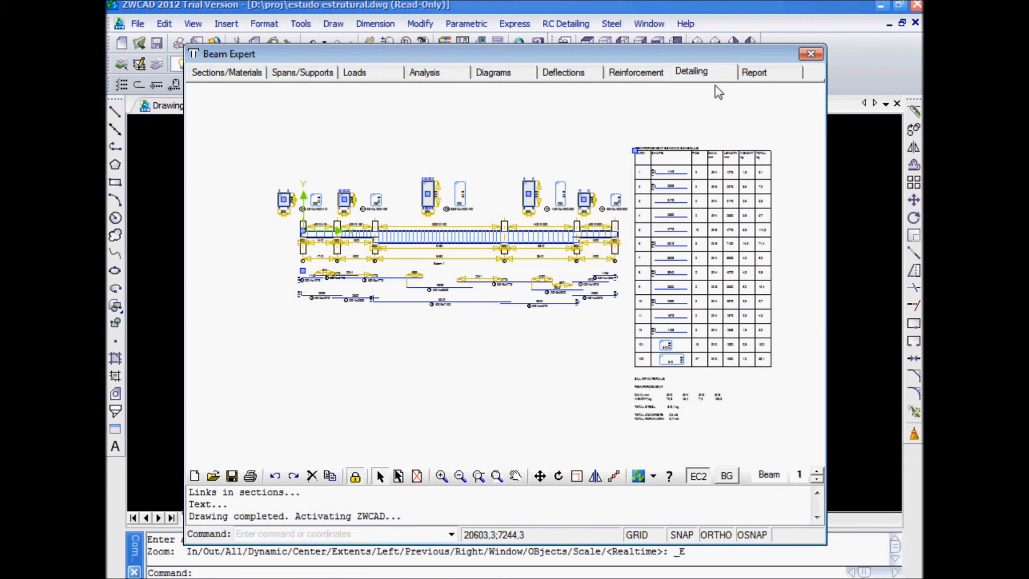
pyautogui.click(715, 76)
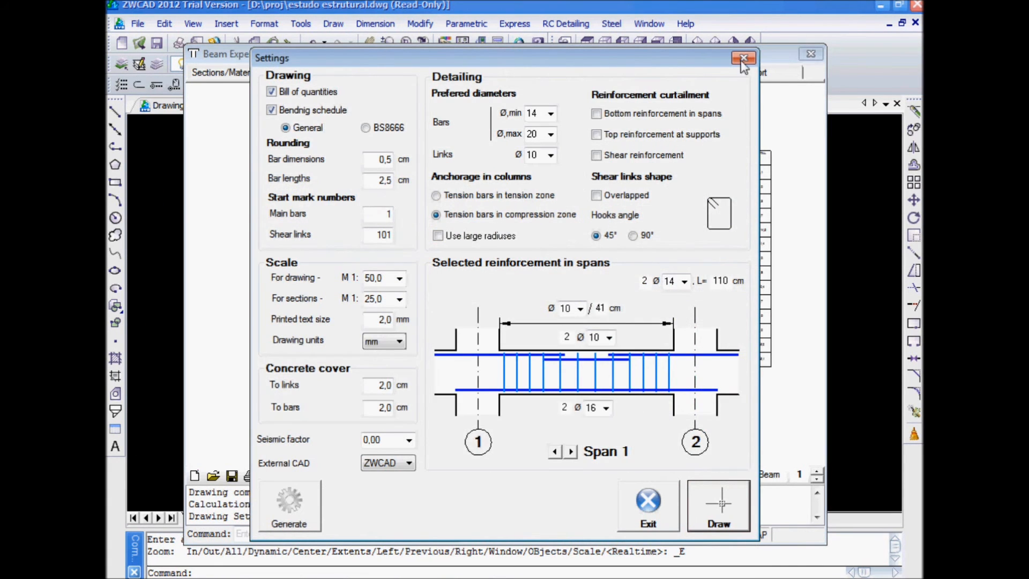
pyautogui.click(750, 59)
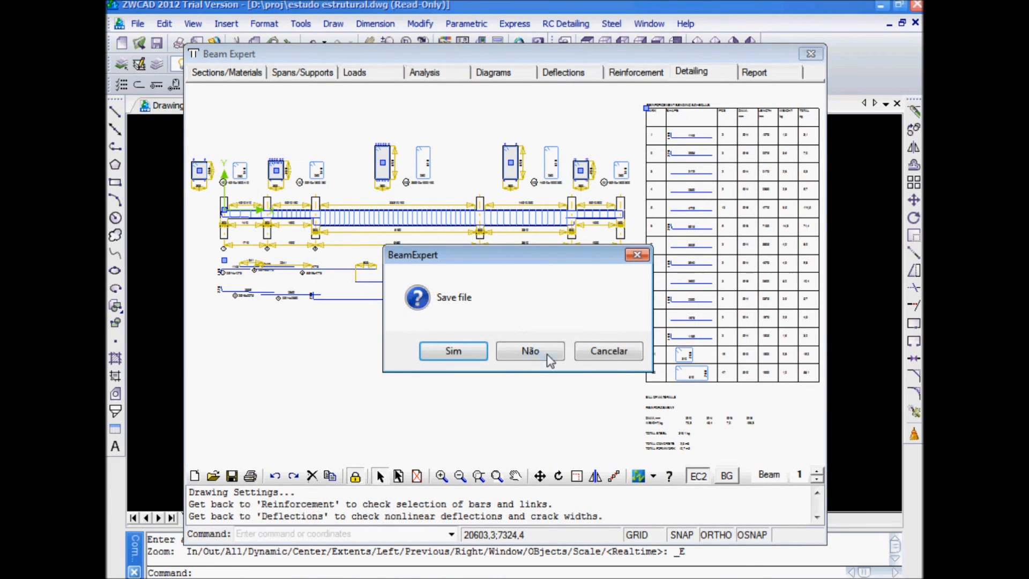
pyautogui.click(620, 364)
# Look over the complete beam detailing in model space, from the first section to the bill of materials
pyautogui.scroll(10, 410, 252)
pyautogui.scroll(-10, 436, 264)
pyautogui.moveTo(589, 293)
pyautogui.mouseDown(button='middle')
pyautogui.moveTo(290, 372)
pyautogui.moveTo(342, 327)
pyautogui.moveTo(374, 336)
pyautogui.moveTo(372, 346)
pyautogui.mouseUp(button='middle')
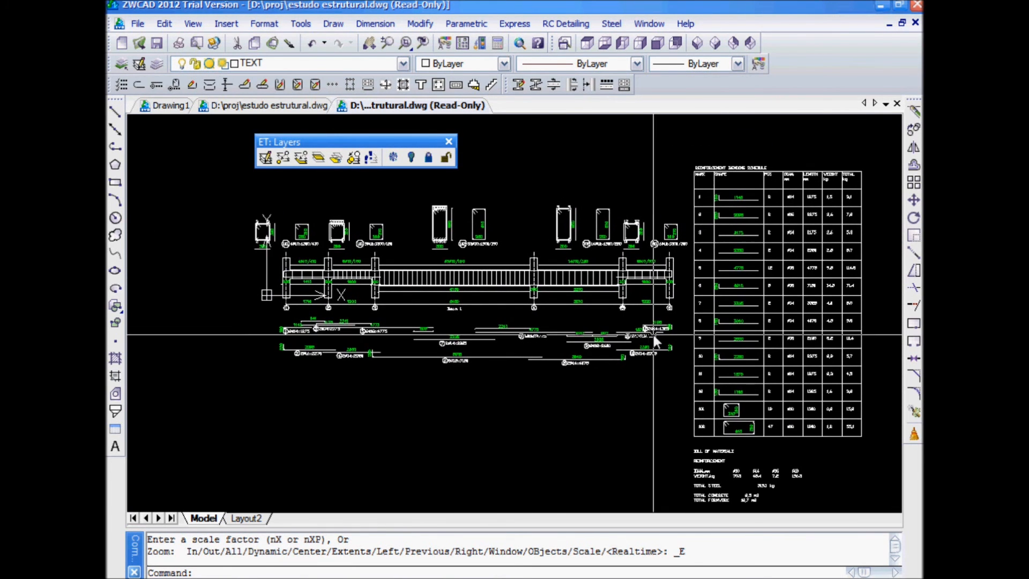
pyautogui.moveTo(653, 334); pyautogui.dragTo(649, 317, button='middle')
pyautogui.moveTo(384, 215)
pyautogui.mouseDown(button='middle')
pyautogui.moveTo(374, 221)
pyautogui.moveTo(398, 234)
pyautogui.mouseUp(button='middle')
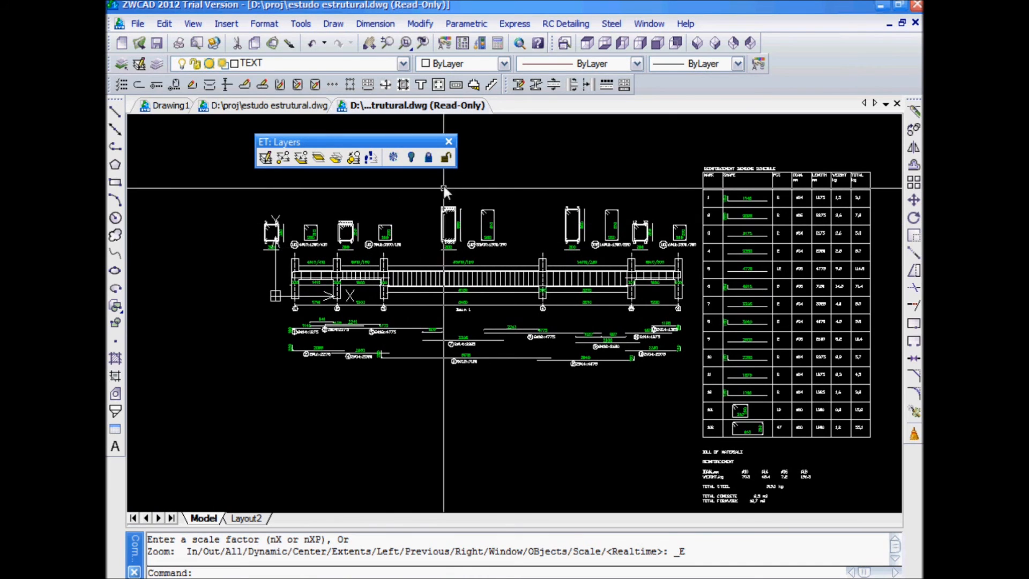
pyautogui.moveTo(603, 315); pyautogui.dragTo(595, 304, button='middle')
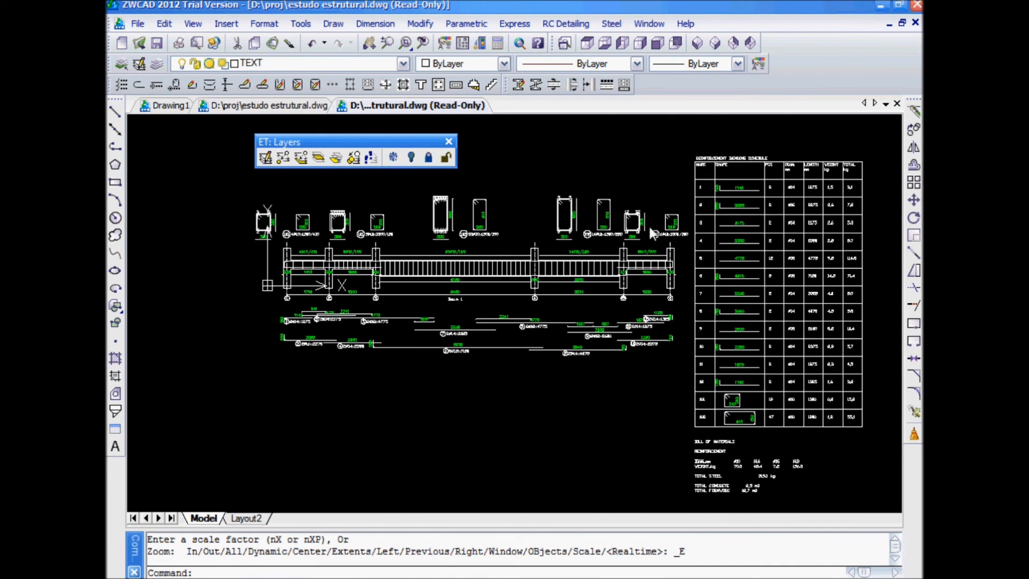
pyautogui.scroll(6, 276, 231)
pyautogui.scroll(-5, 287, 300)
pyautogui.moveTo(500, 372); pyautogui.dragTo(421, 326, button='middle')
pyautogui.moveTo(568, 351); pyautogui.dragTo(551, 323, button='middle')
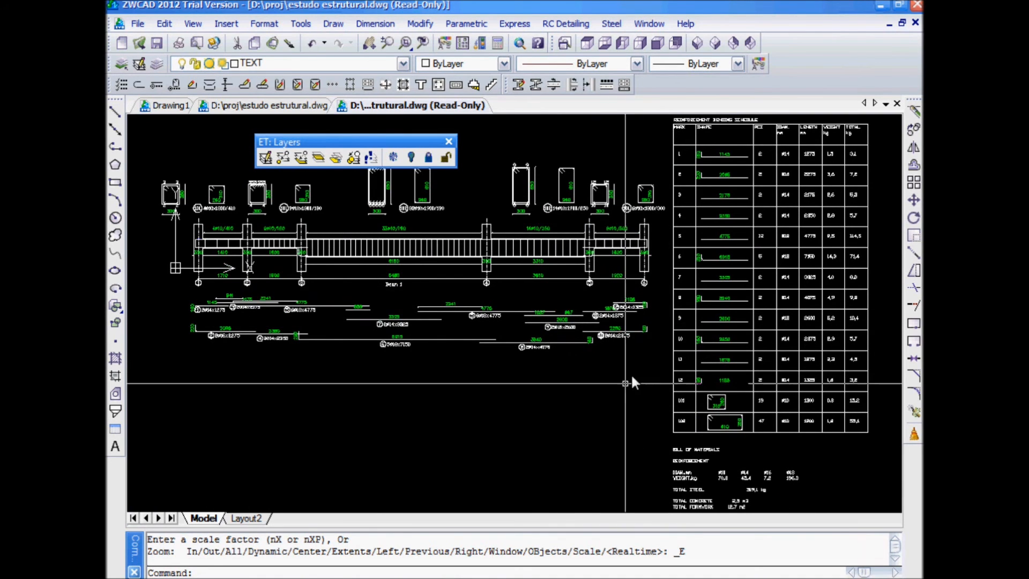
# Examine the elevation between supports 4 and 6, bar mark 9 and the last span's 300 × 350 mm section up close
pyautogui.scroll(6, 514, 247)
pyautogui.moveTo(644, 253); pyautogui.dragTo(544, 305, button='middle')
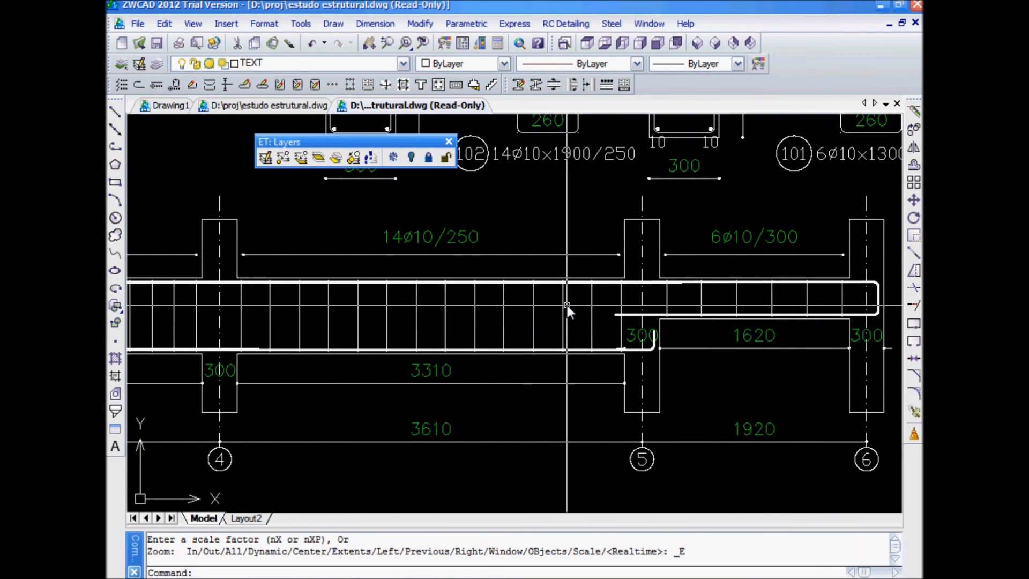
pyautogui.scroll(-6, 566, 304)
pyautogui.scroll(3, 589, 326)
pyautogui.scroll(4, 557, 317)
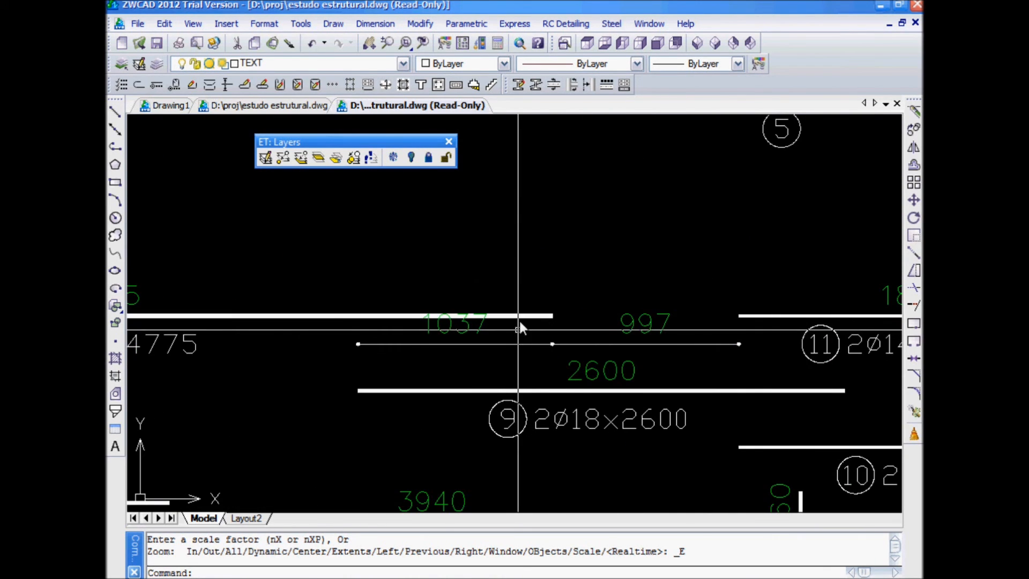
pyautogui.scroll(-8, 517, 332)
pyautogui.scroll(7, 578, 214)
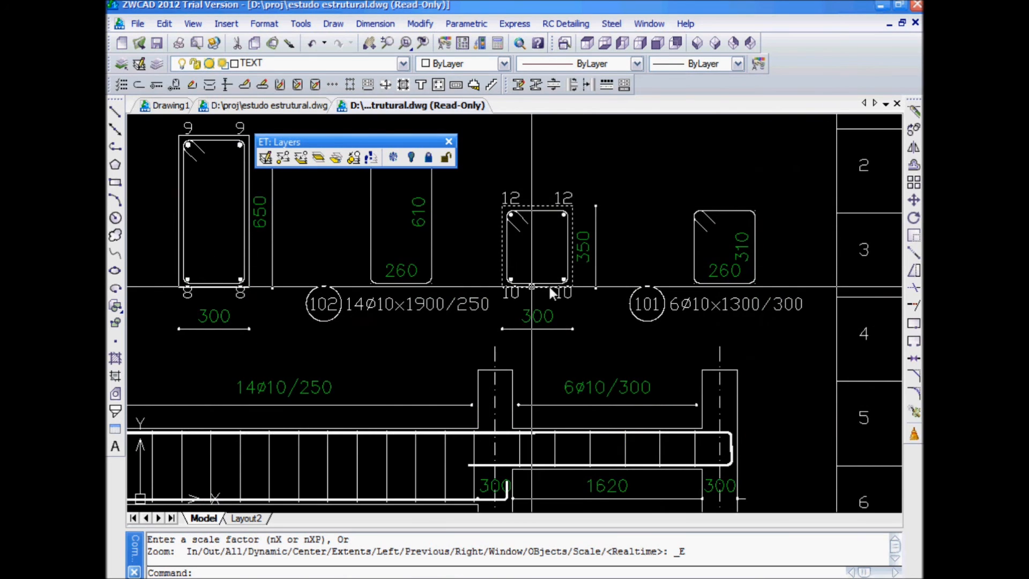
pyautogui.scroll(-6, 549, 288)
pyautogui.scroll(9, 553, 276)
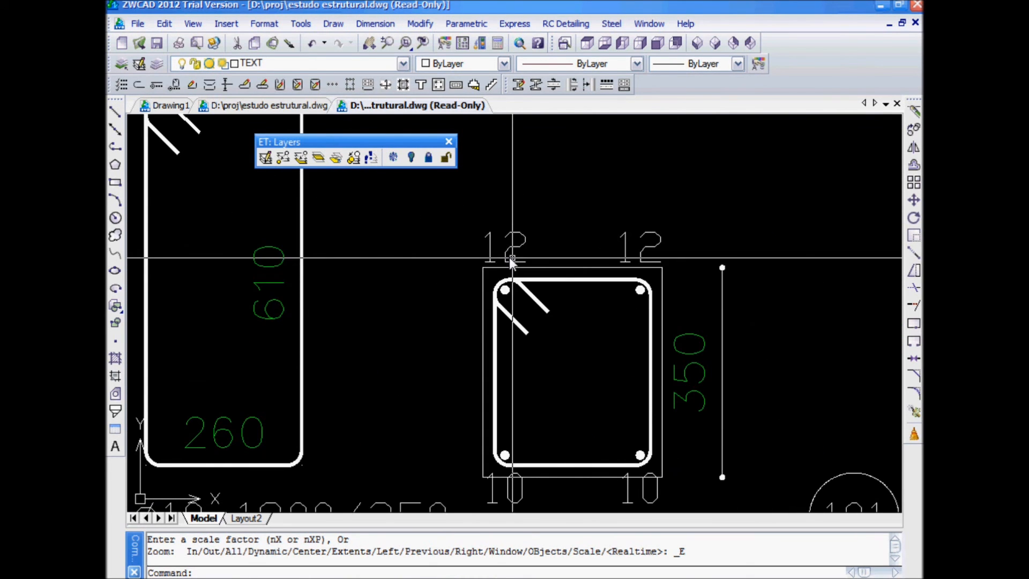
# Examine the drawing's reinforcement bending schedule down to link mark 102 and the bill of materials
pyautogui.scroll(-4, 504, 249)
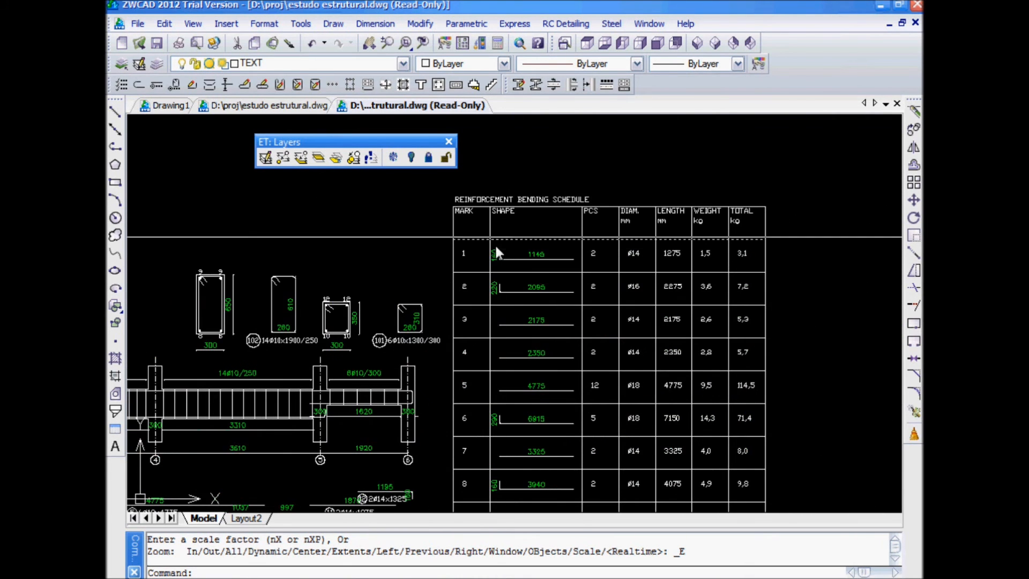
pyautogui.moveTo(550, 392); pyautogui.dragTo(535, 166, button='middle')
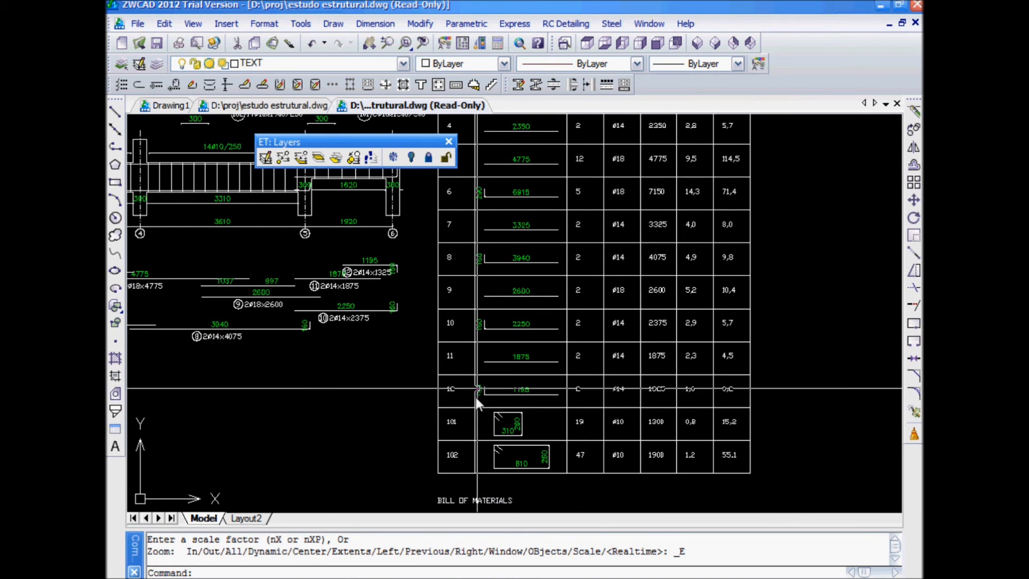
pyautogui.scroll(-2, 588, 241)
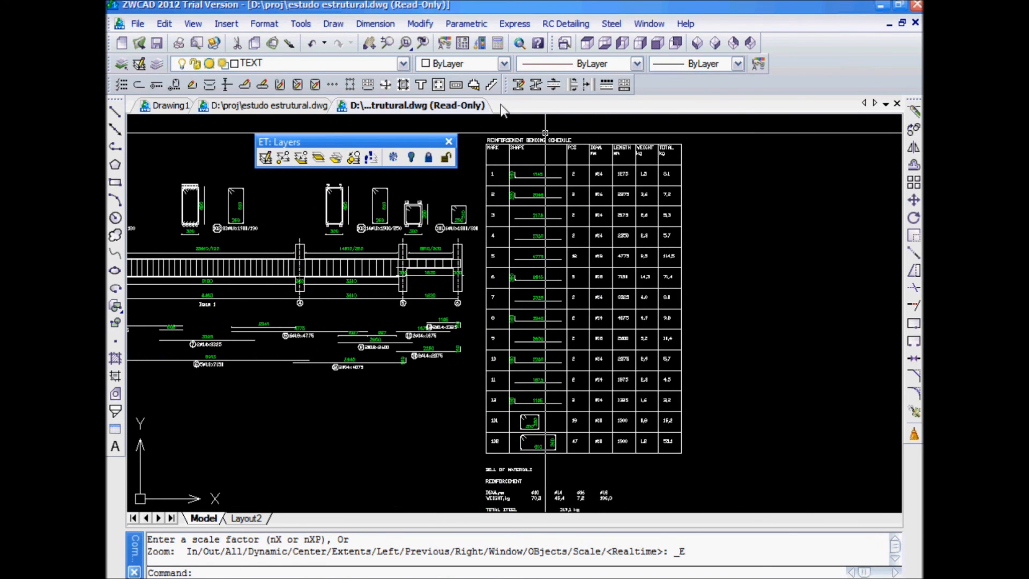
pyautogui.moveTo(470, 277); pyautogui.dragTo(546, 286, button='middle')
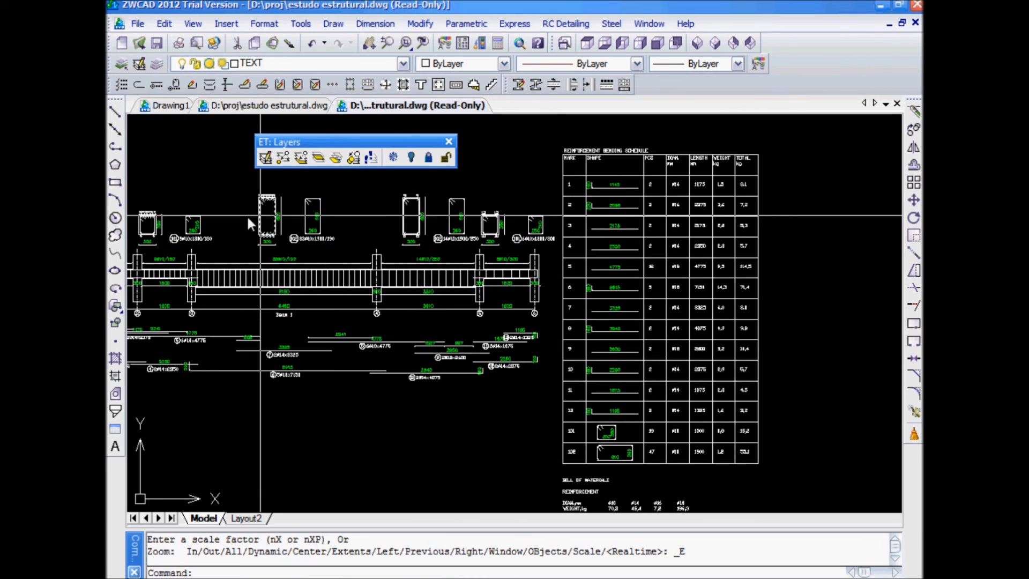
pyautogui.moveTo(689, 289); pyautogui.dragTo(683, 279, button='middle')
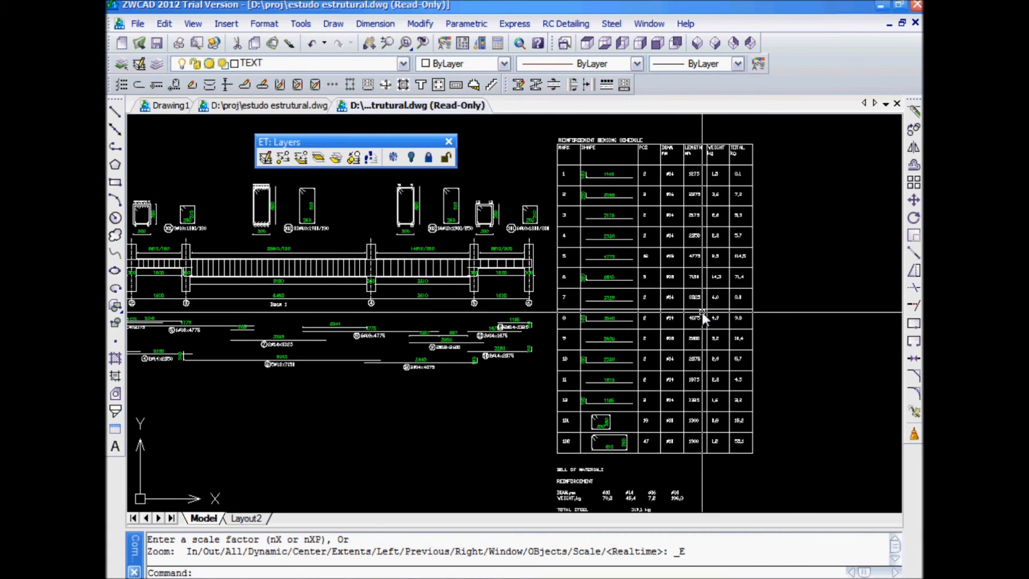
pyautogui.middleClick(685, 298)
pyautogui.middleClick(685, 298)
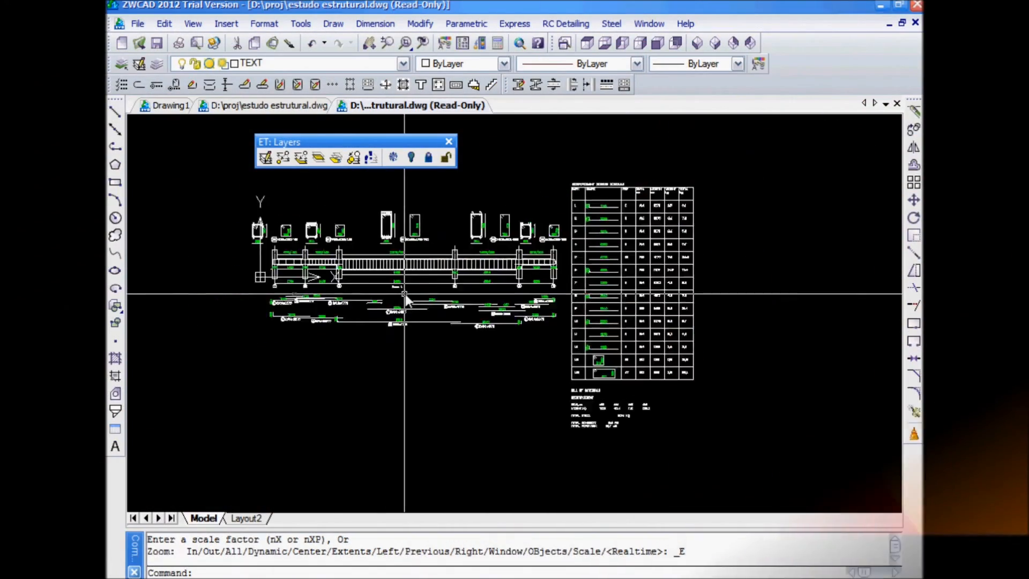
# Generate the reinforcement schedule and BOM from all the beam's bars and links beside the existing bending schedule
pyautogui.scroll(3, 544, 304)
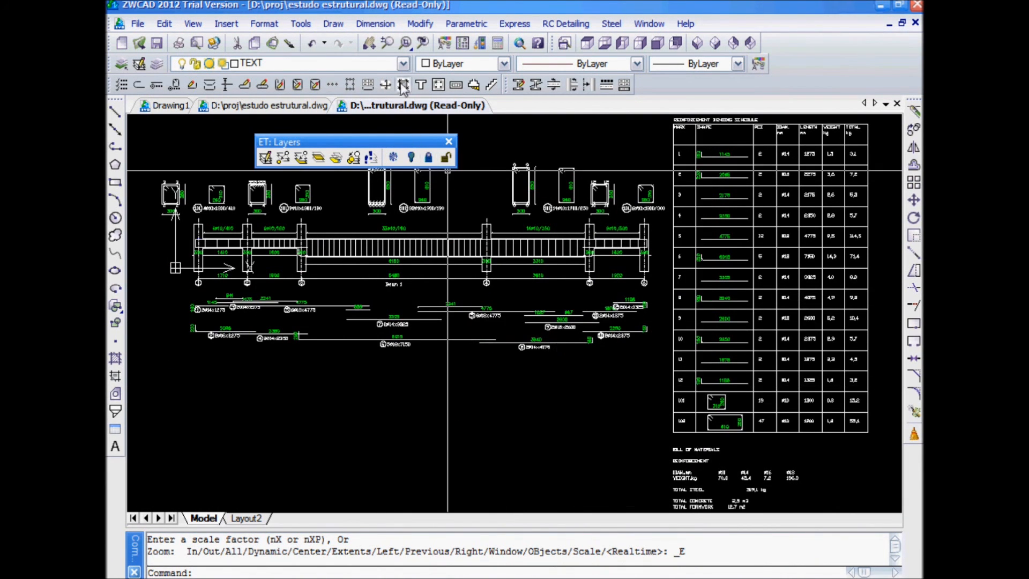
pyautogui.click(367, 84)
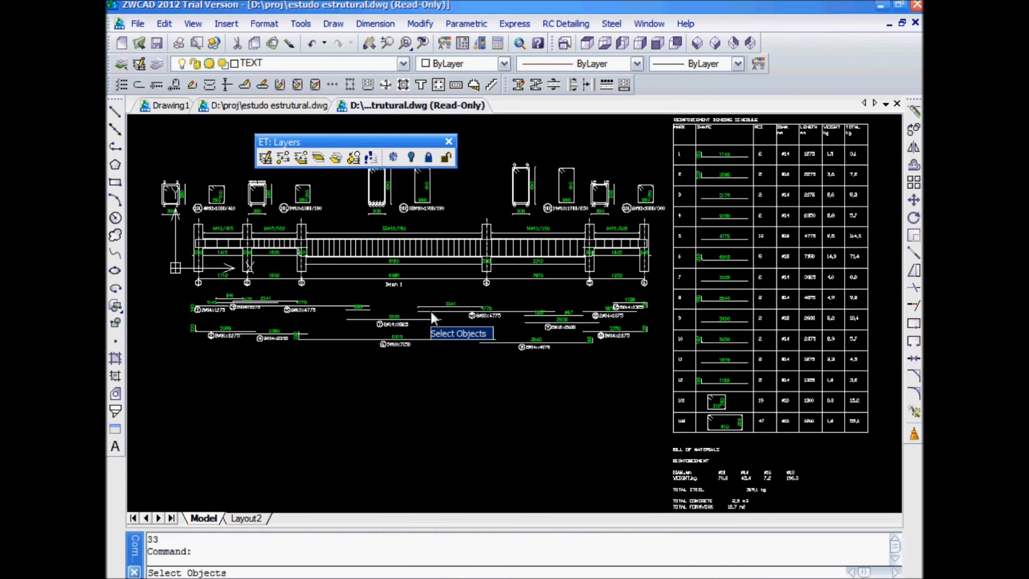
pyautogui.moveTo(667, 137); pyautogui.dragTo(731, 150, button='middle')
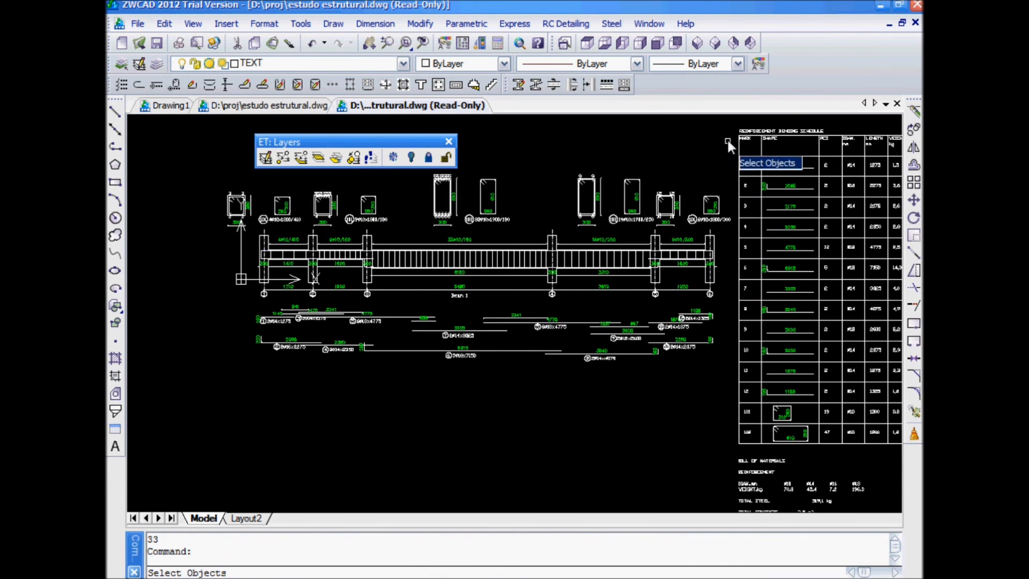
pyautogui.click(732, 139)
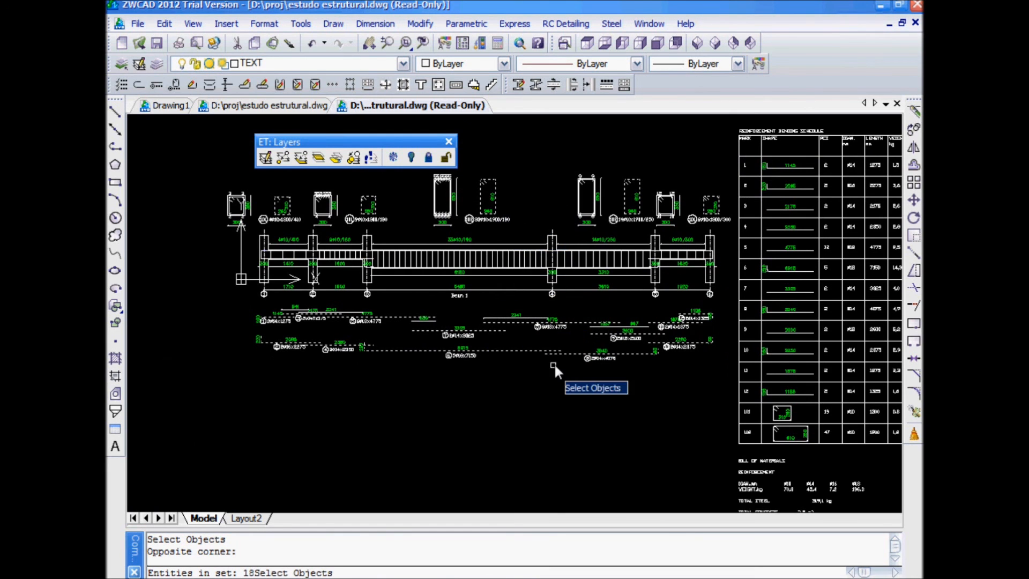
pyautogui.scroll(5, 641, 207)
pyautogui.scroll(-5, 640, 211)
pyautogui.moveTo(539, 273)
pyautogui.mouseDown(button='middle')
pyautogui.moveTo(620, 380)
pyautogui.moveTo(589, 268)
pyautogui.mouseUp(button='middle')
pyautogui.moveTo(553, 240); pyautogui.dragTo(476, 238, button='middle')
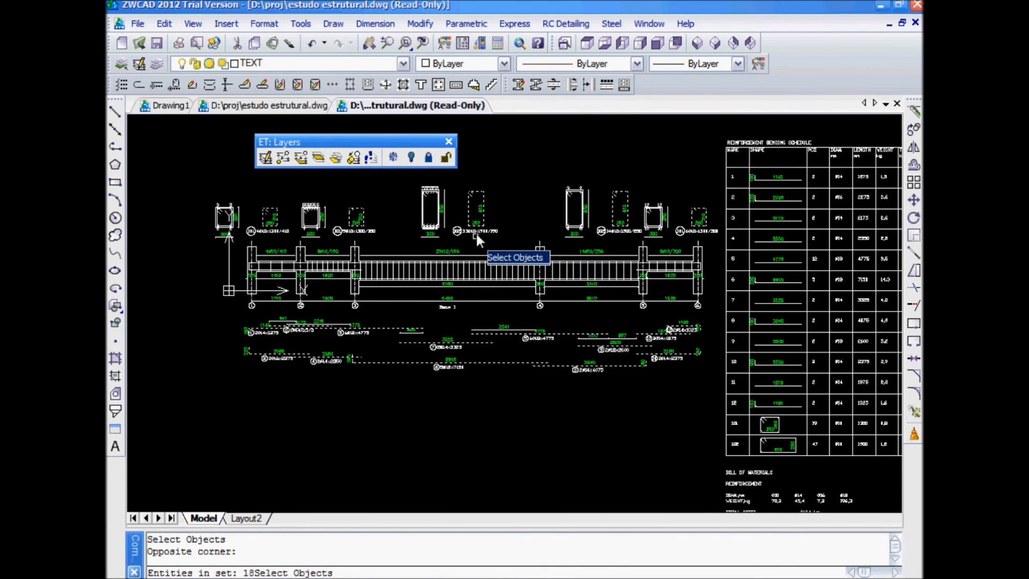
pyautogui.press('Return')
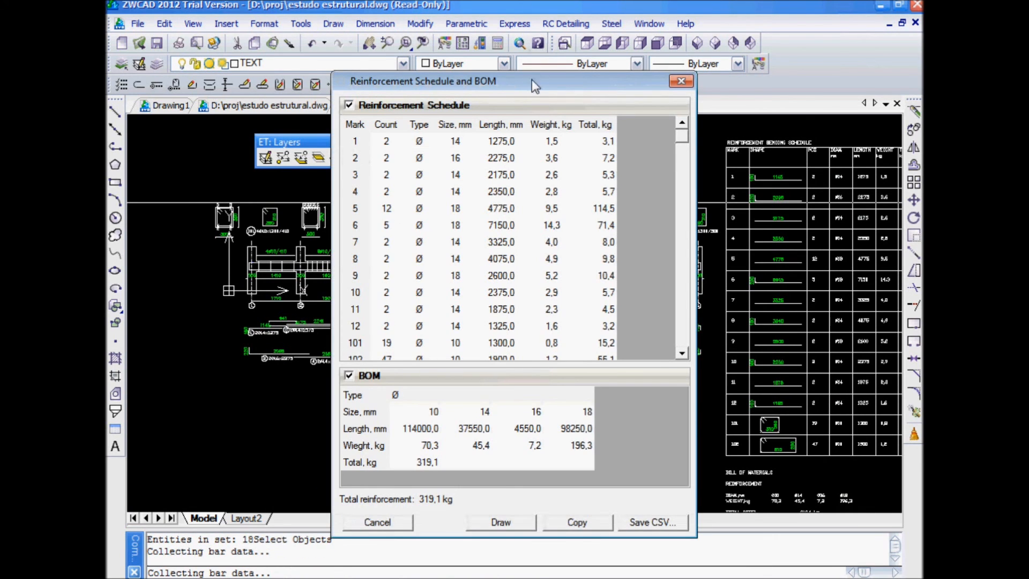
# Draw the reinforcement schedule and BOM table in an empty area of model space
pyautogui.moveTo(532, 77); pyautogui.dragTo(516, 7)
pyautogui.click(493, 451)
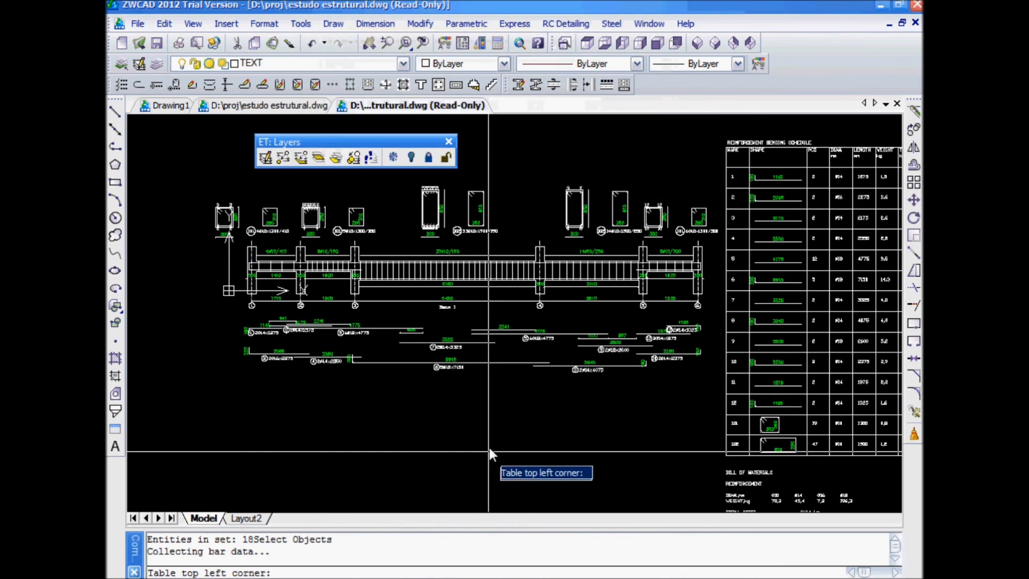
pyautogui.scroll(-5, 569, 379)
pyautogui.click(514, 295)
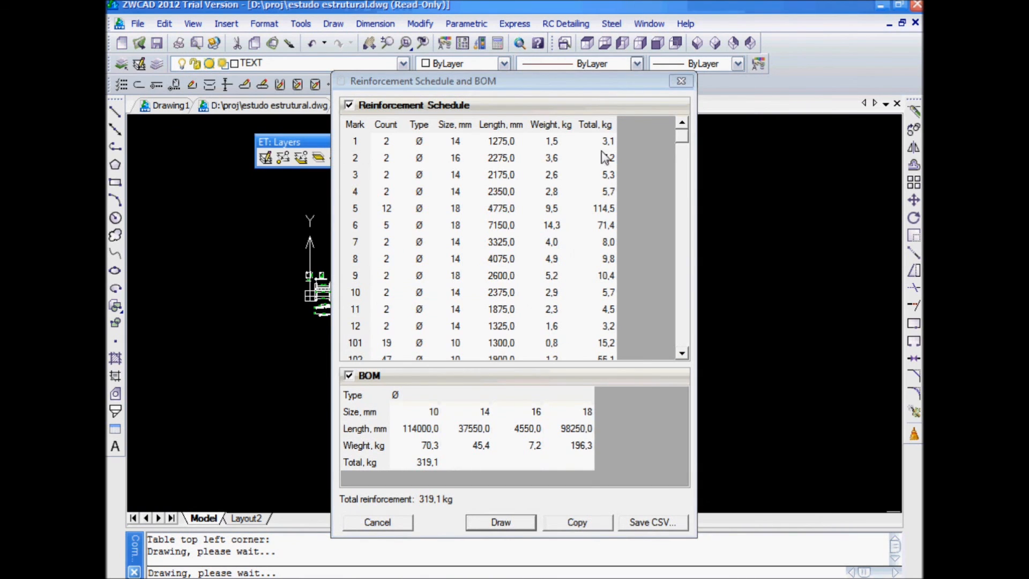
# Export the reinforcement schedule and BOM to the desktop as a CSV file named P
pyautogui.moveTo(601, 89)
pyautogui.mouseDown()
pyautogui.moveTo(927, 147)
pyautogui.moveTo(929, 174)
pyautogui.moveTo(623, 17)
pyautogui.mouseUp()
pyautogui.click(658, 448)
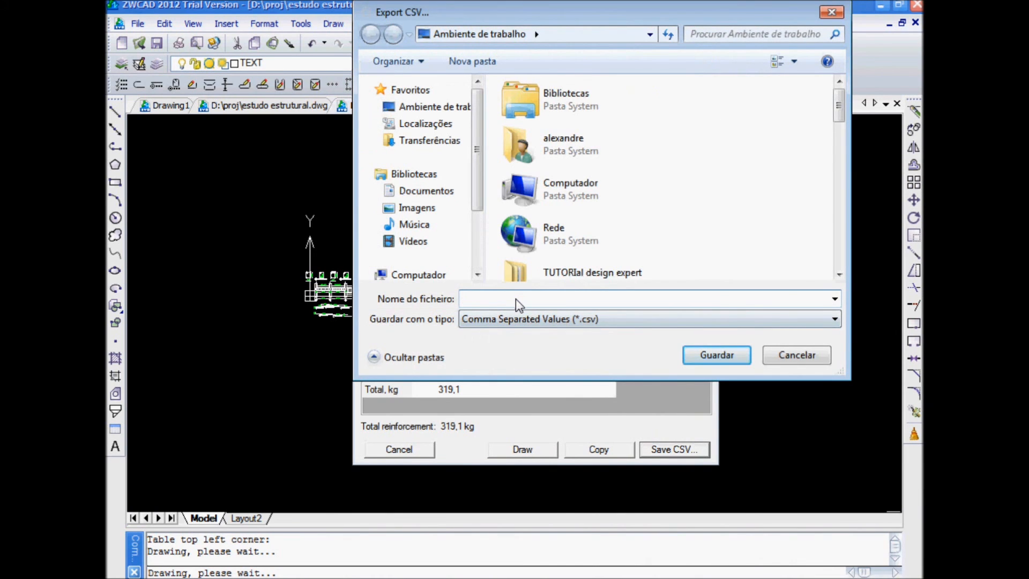
pyautogui.write('te')
pyautogui.press('BackSpace')
pyautogui.press('BackSpace')
pyautogui.write('P')
pyautogui.press('Return')
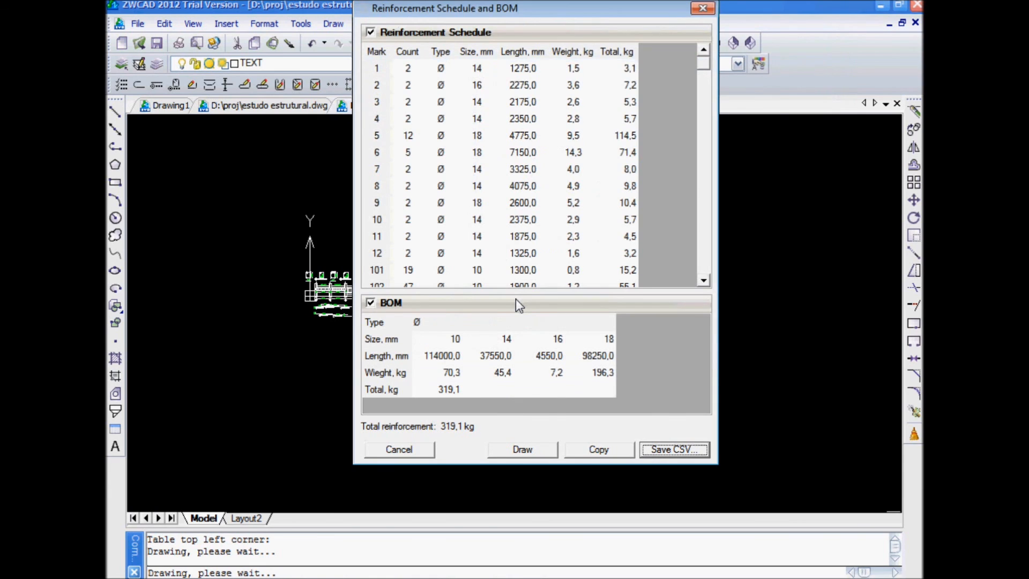
# Close the schedule and open P.csv in OpenOffice Calc, adding the semicolon as an import separator
pyautogui.click(703, 9)
pyautogui.click(327, 267)
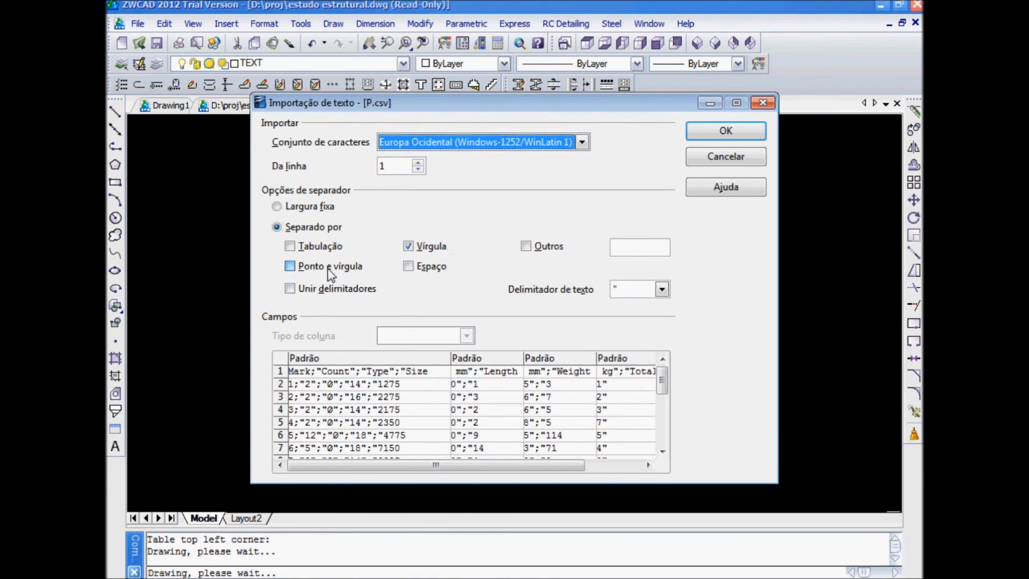
pyautogui.click(719, 134)
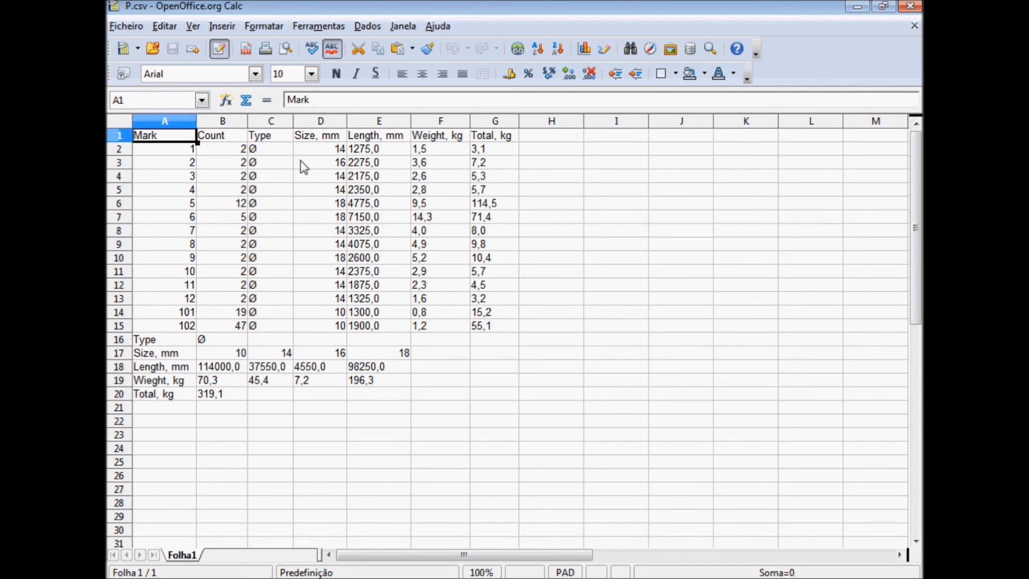
# Examine the size, length, weight and total columns of the imported bar schedule down to mark 102
pyautogui.click(322, 150)
pyautogui.click(386, 150)
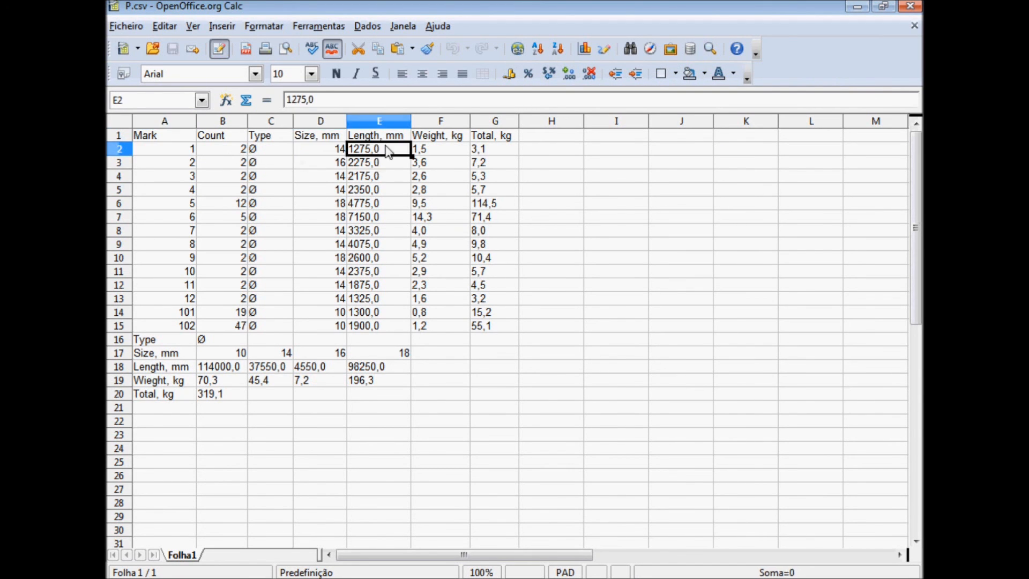
pyautogui.click(422, 151)
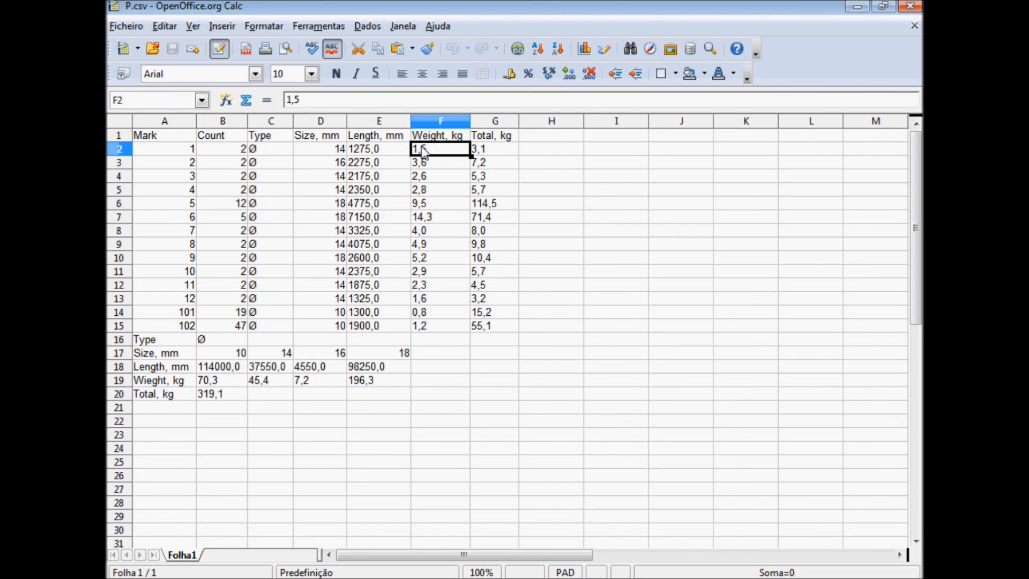
pyautogui.press('Tab')
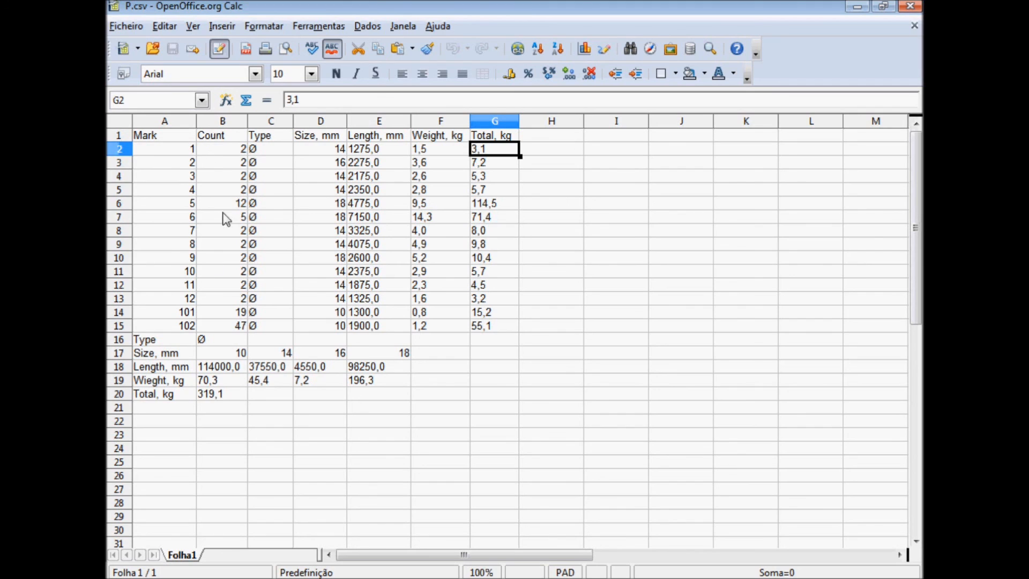
pyautogui.click(488, 207)
pyautogui.click(483, 328)
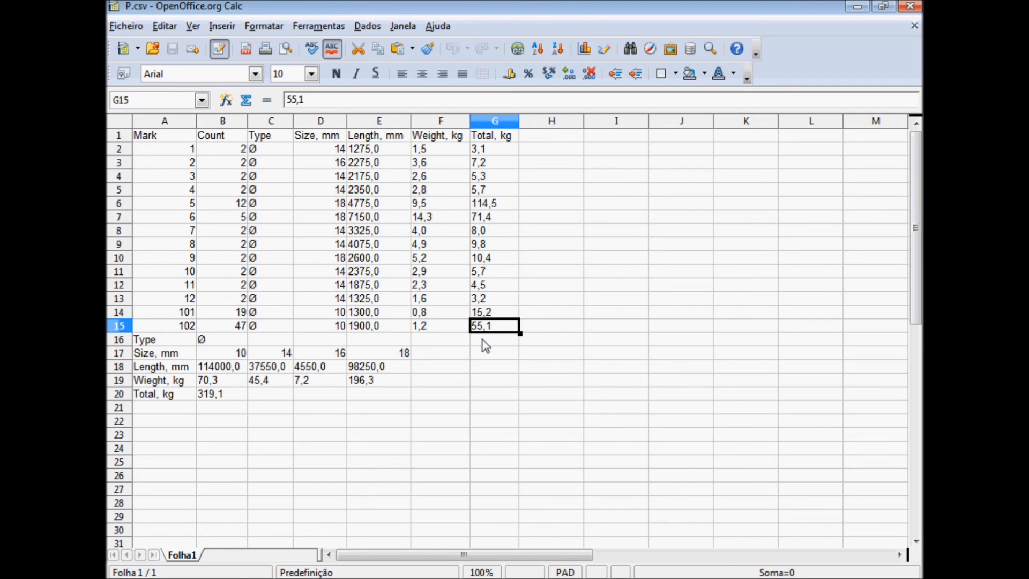
# Sum the total bar weights in cell G16 with the formula =SOMA(G2:G15)
pyautogui.click(482, 340)
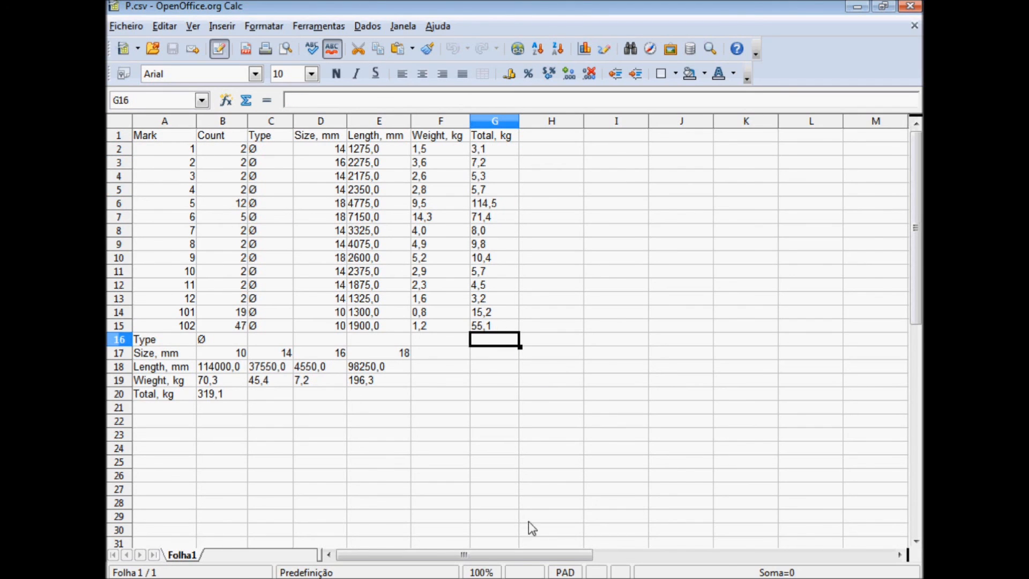
pyautogui.click(246, 101)
pyautogui.moveTo(482, 149); pyautogui.dragTo(503, 324)
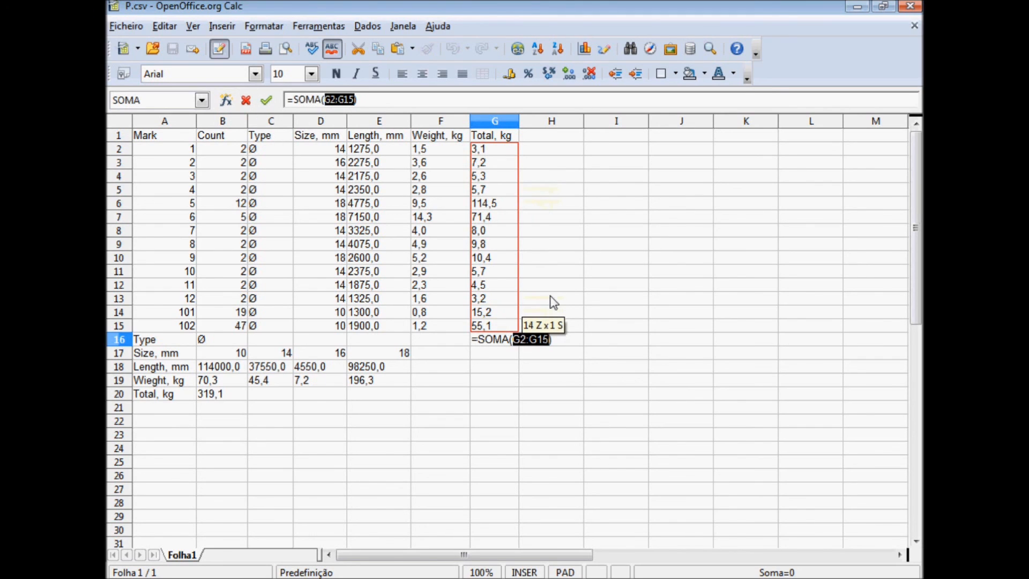